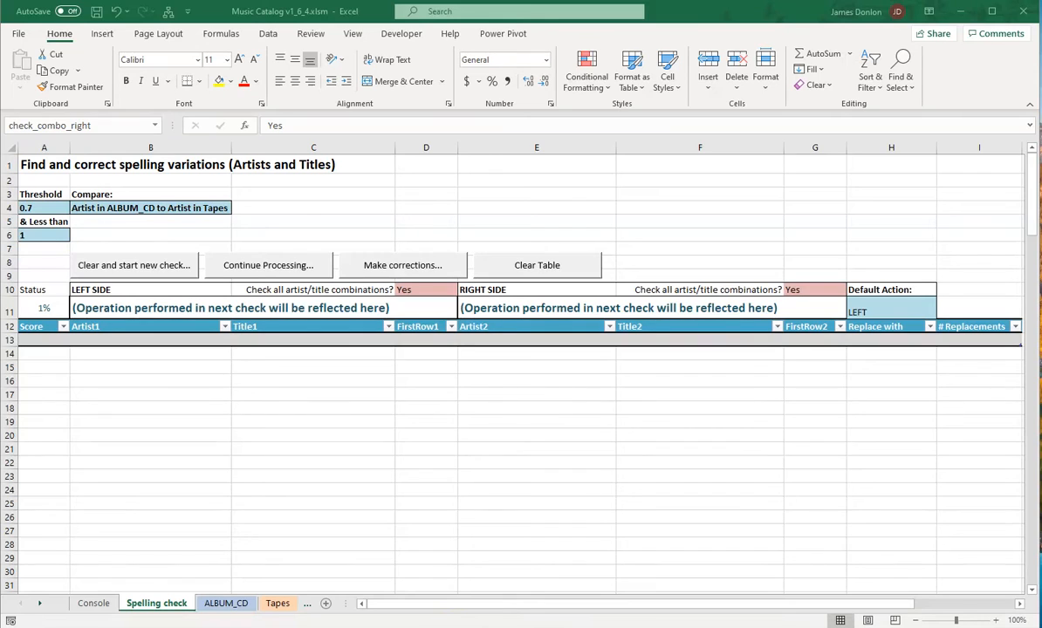
Step: Run a new check comparing artists in ALBUM_CD to Tapes with all artist/title combinations on both sides, and stop it partway
{"action": "left_click", "coordinate": [123, 209]}
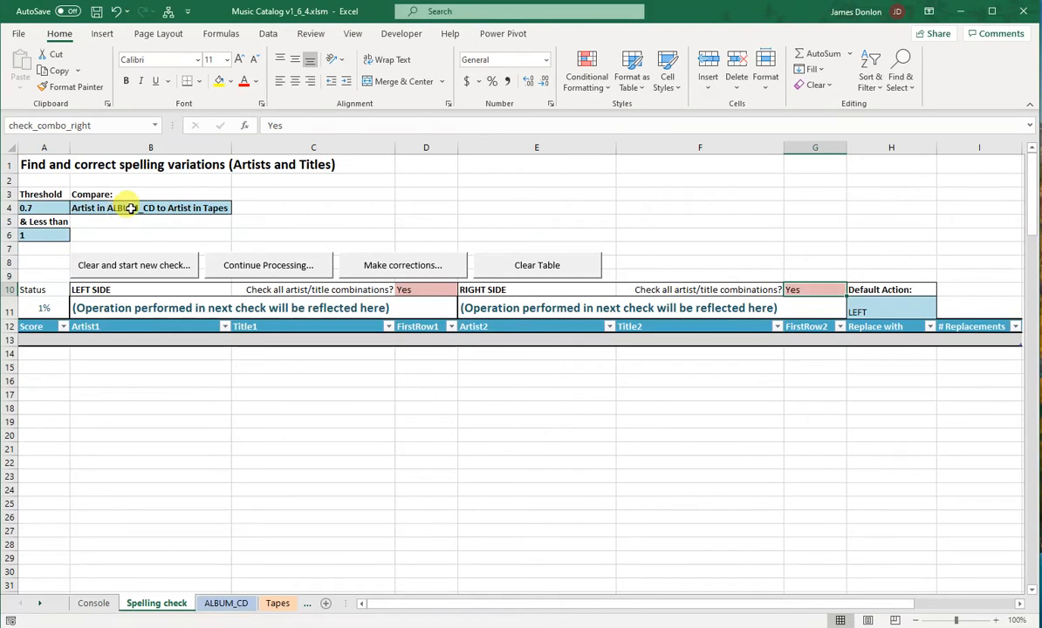
{"action": "left_click", "coordinate": [131, 207]}
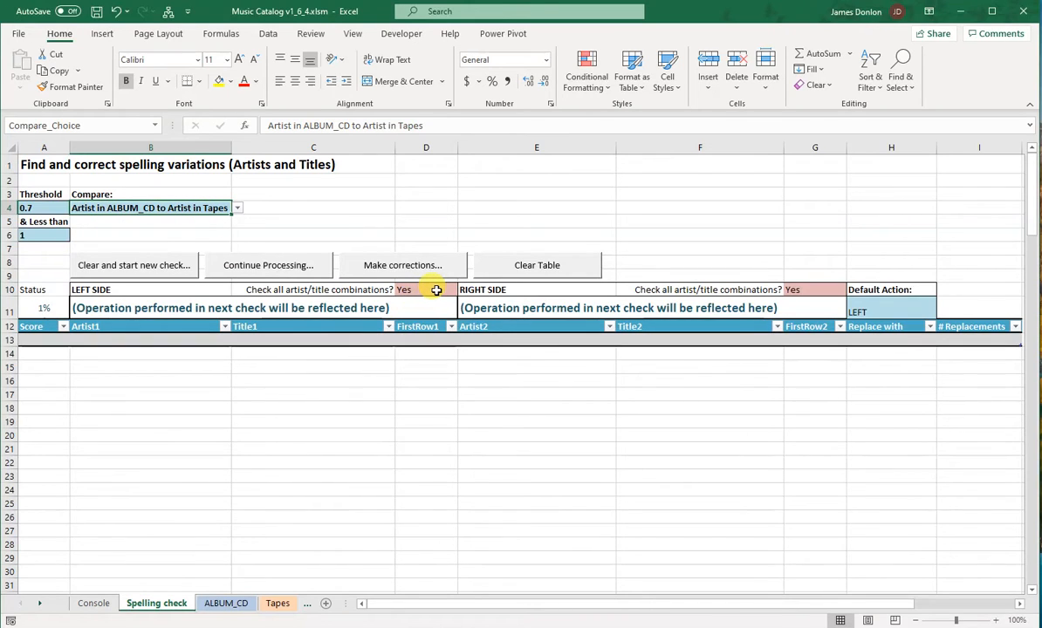
{"action": "left_click", "coordinate": [819, 289]}
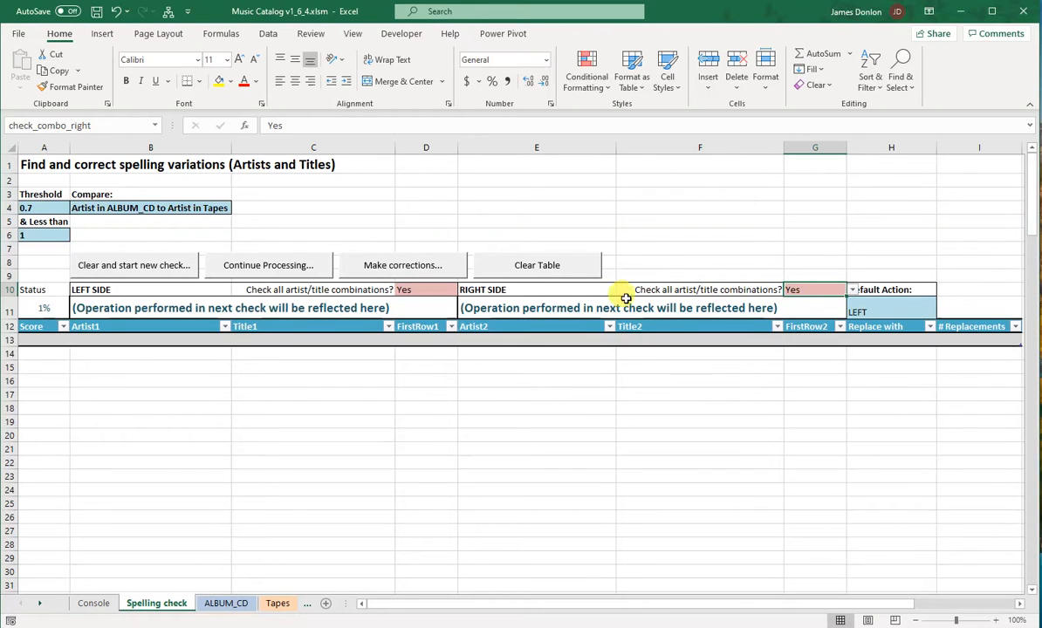
{"action": "left_click", "coordinate": [149, 266]}
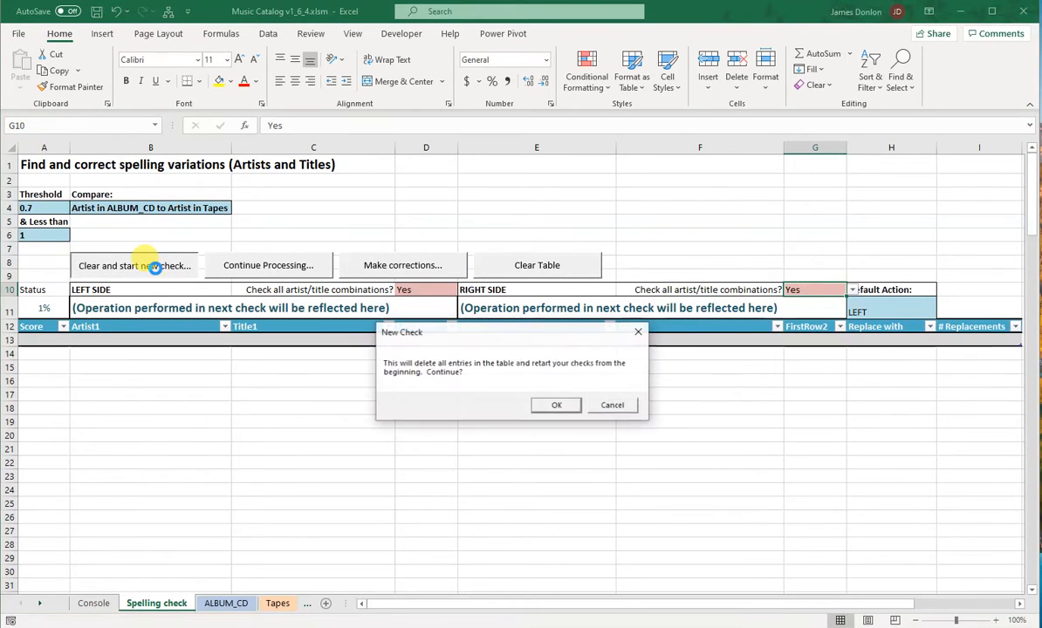
{"action": "left_click", "coordinate": [557, 406]}
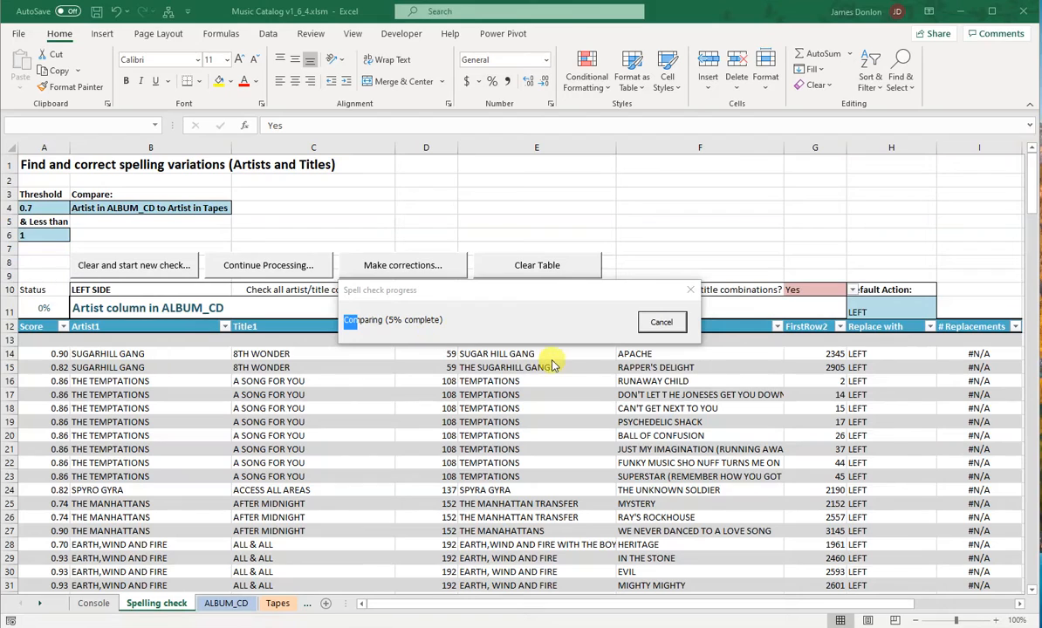
{"action": "left_click", "coordinate": [661, 323]}
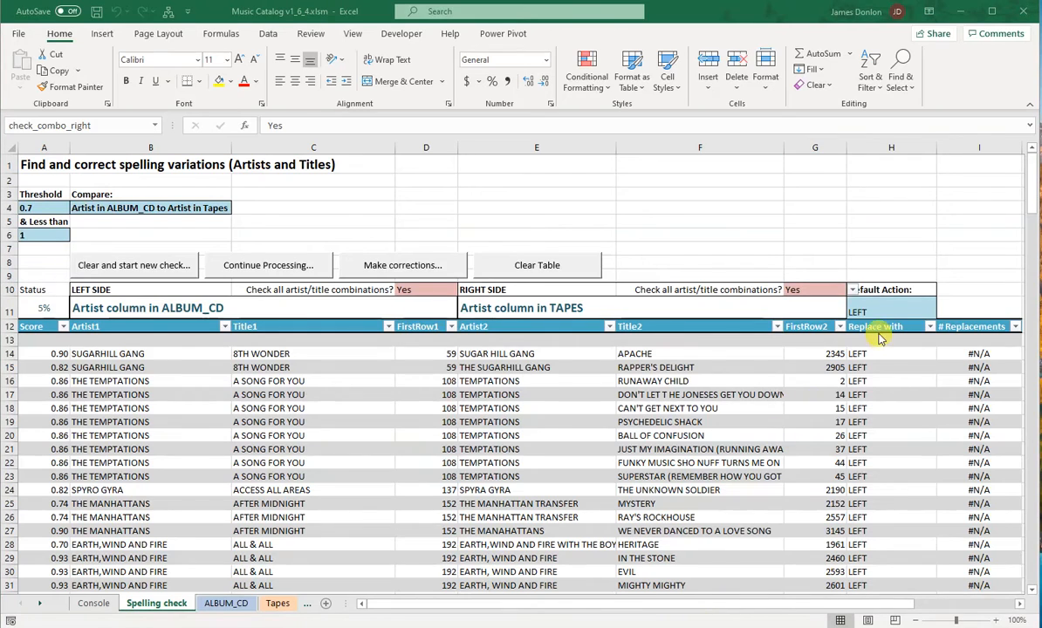
Step: Set the right side's artist/title combination check to No, and run a new check, stopping it partway
{"action": "left_click", "coordinate": [853, 293]}
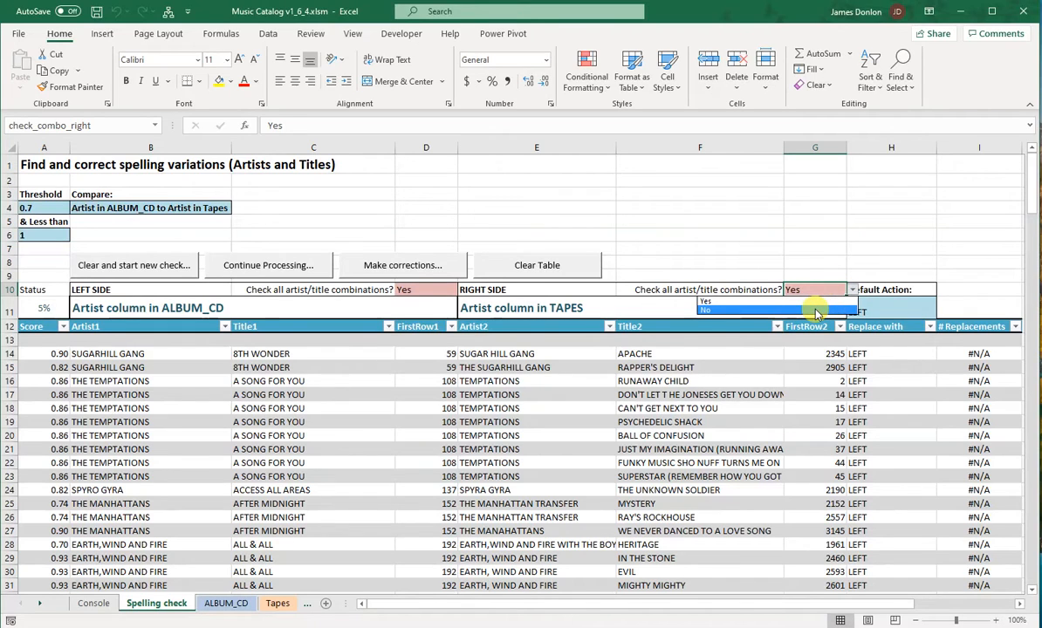
{"action": "left_click", "coordinate": [817, 311]}
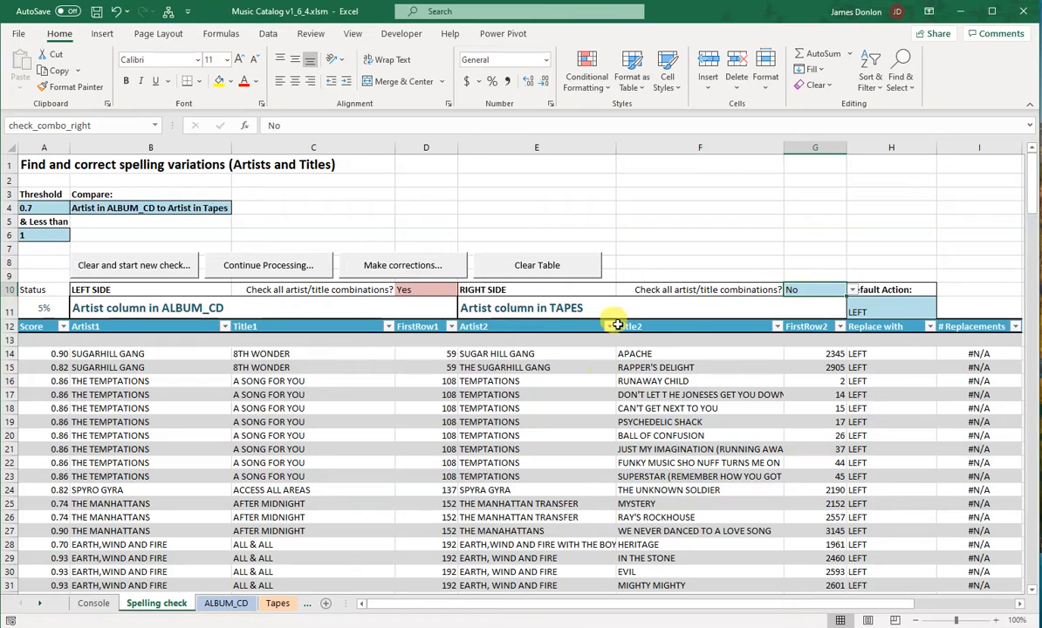
{"action": "left_click", "coordinate": [148, 265]}
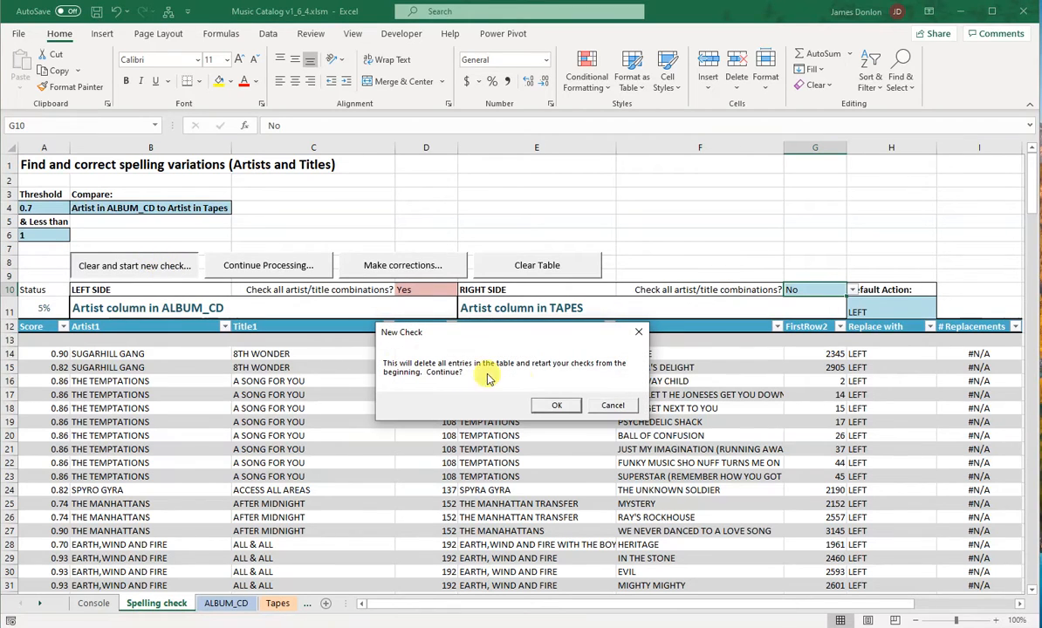
{"action": "left_click", "coordinate": [556, 405]}
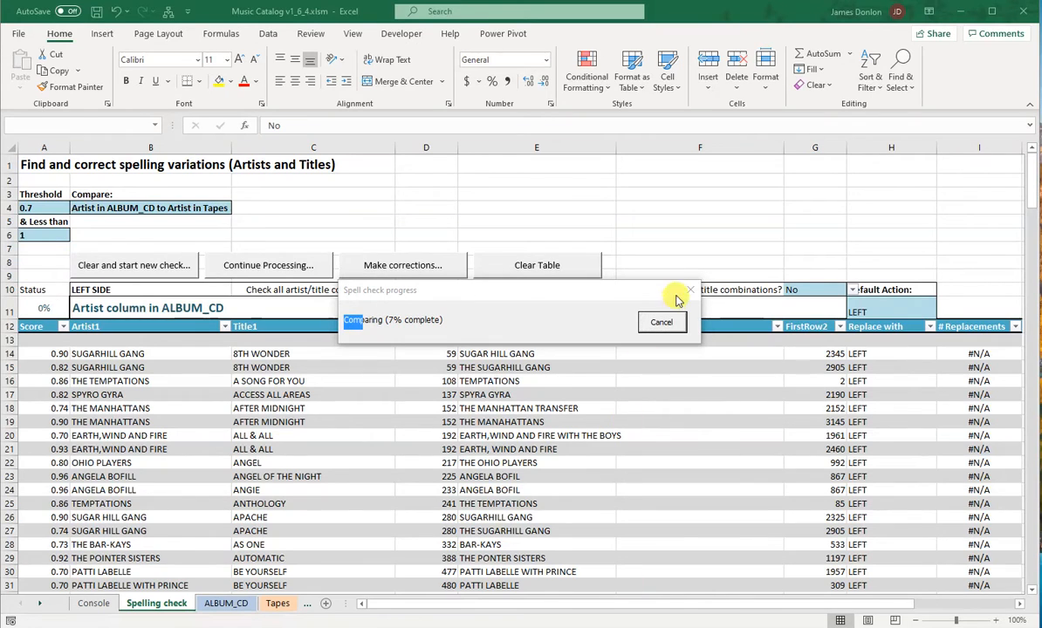
{"action": "left_click", "coordinate": [663, 321]}
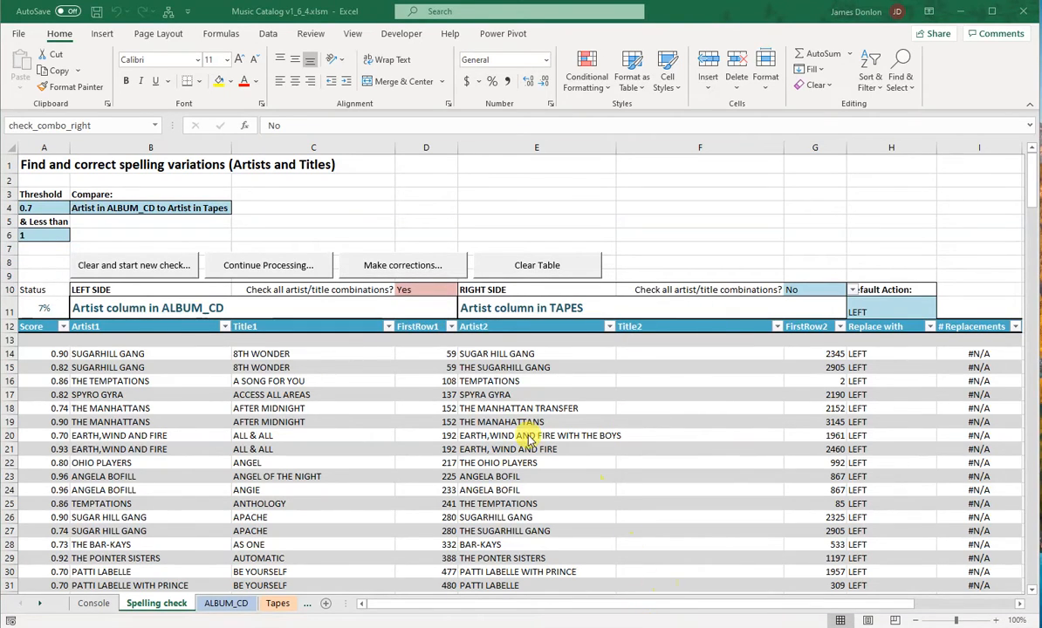
Step: Set the left side's artist/title combination check to No, and clear the table to start a new check
{"action": "left_click", "coordinate": [451, 291]}
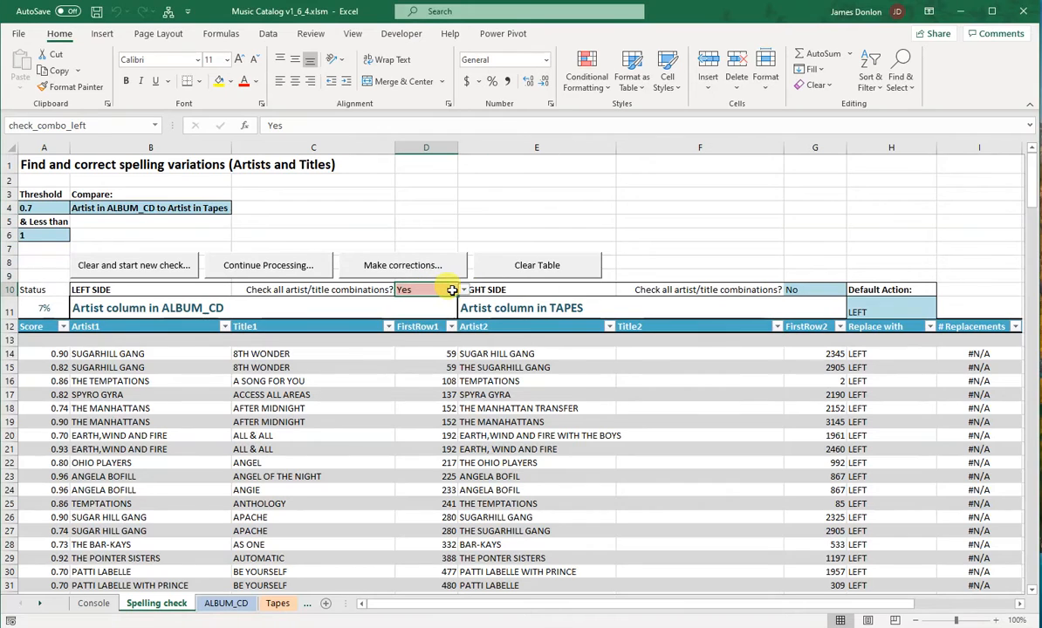
{"action": "left_click", "coordinate": [463, 289]}
{"action": "left_click", "coordinate": [443, 304]}
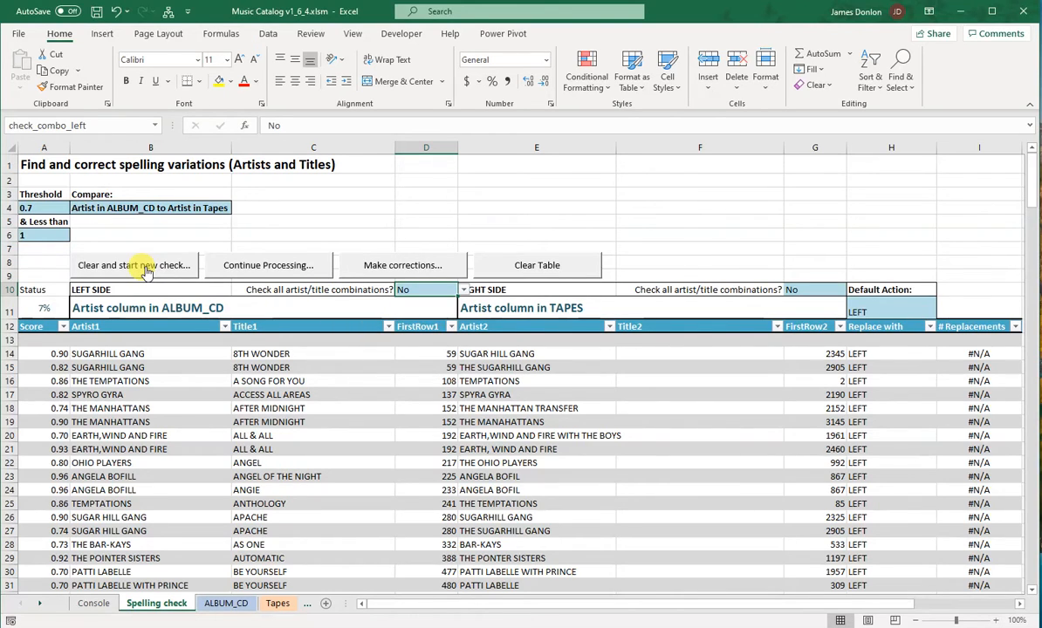
{"action": "left_click", "coordinate": [146, 268]}
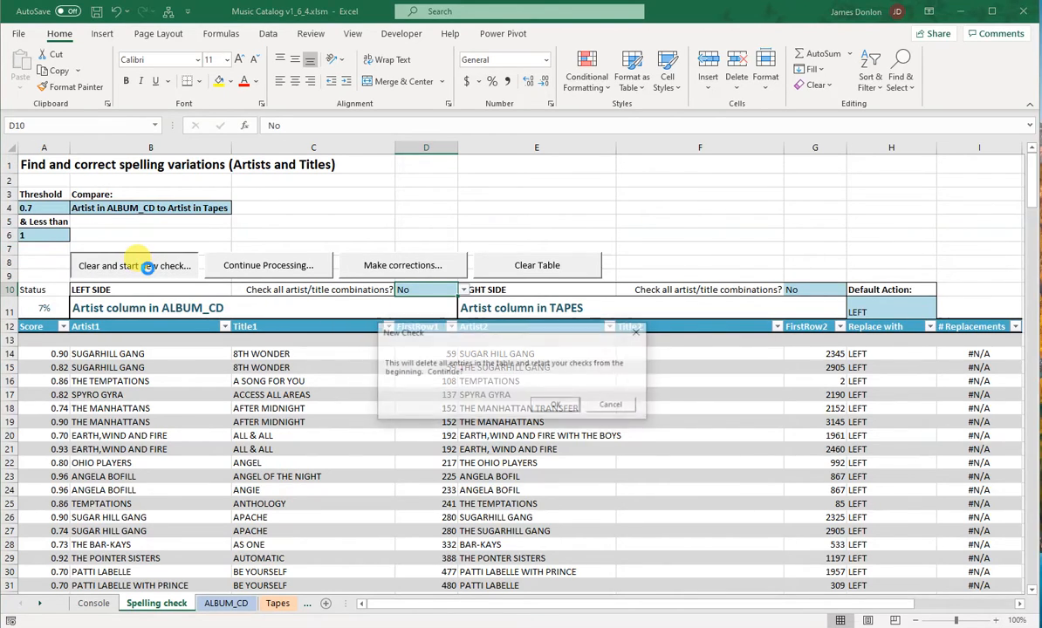
{"action": "left_click", "coordinate": [555, 406]}
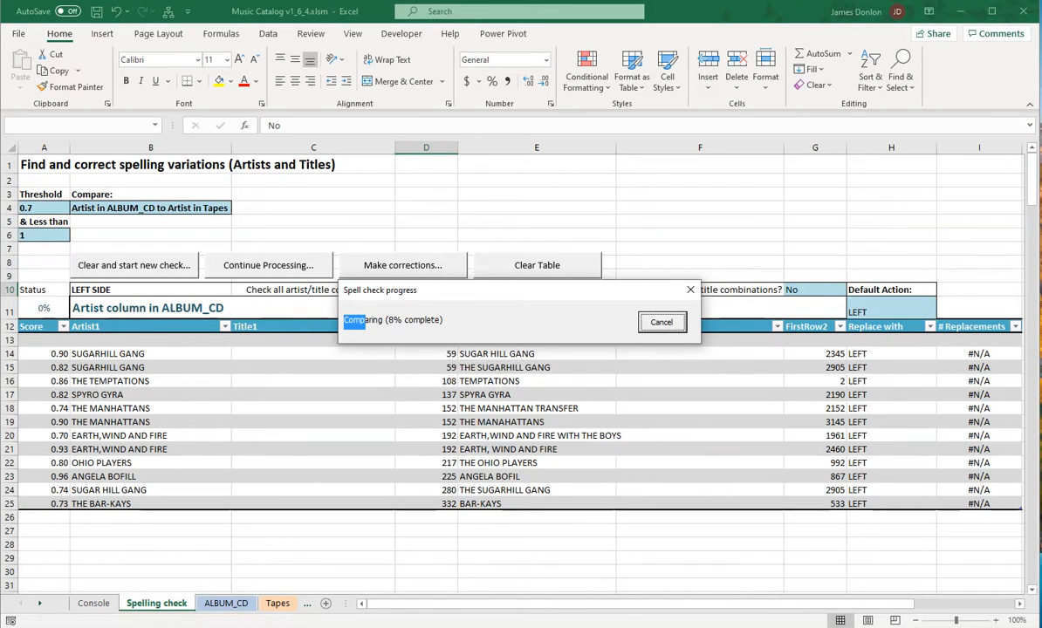
{"action": "left_click_drag", "start_coordinate": [365, 322], "coordinate": [380, 332]}
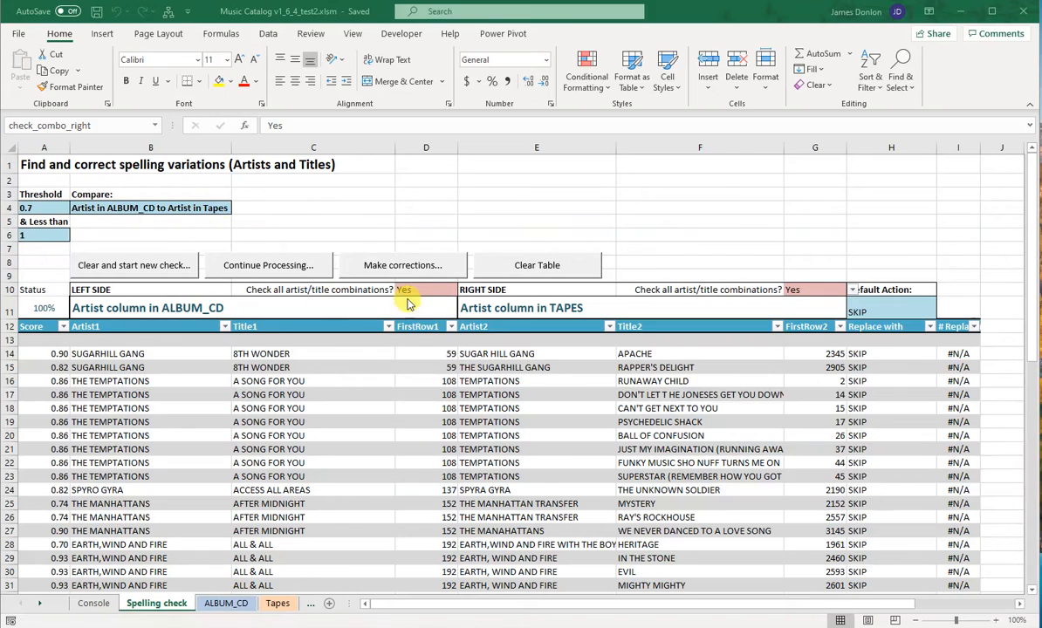
Step: Examine the artist match rows in the finished check, comparing the ANGELA BOFILL spellings on both sides
{"action": "left_click", "coordinate": [821, 291]}
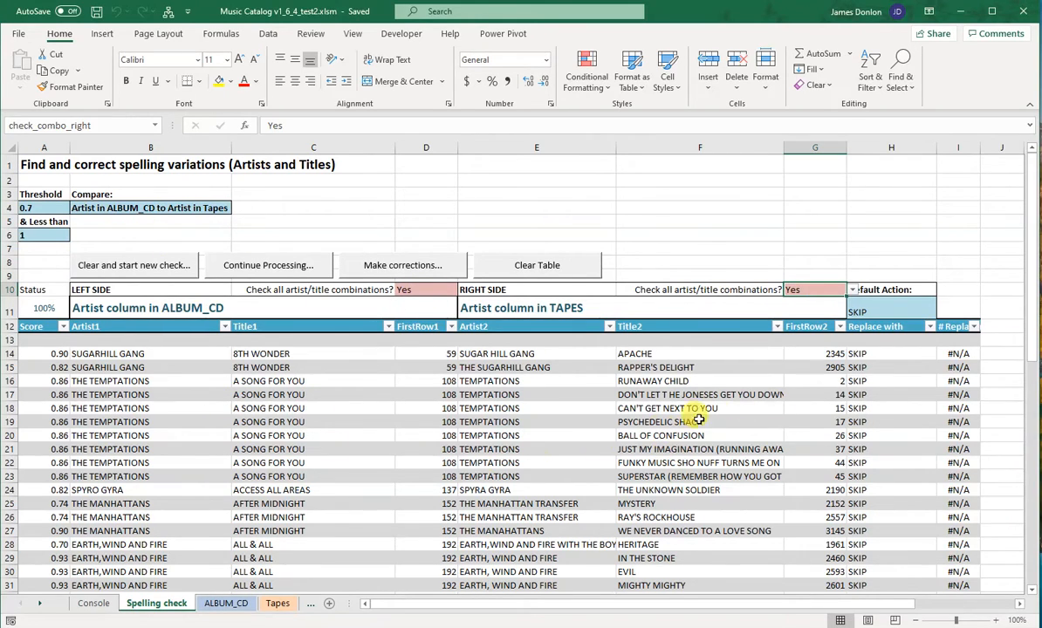
{"action": "left_click_drag", "start_coordinate": [1030, 262], "coordinate": [1035, 231]}
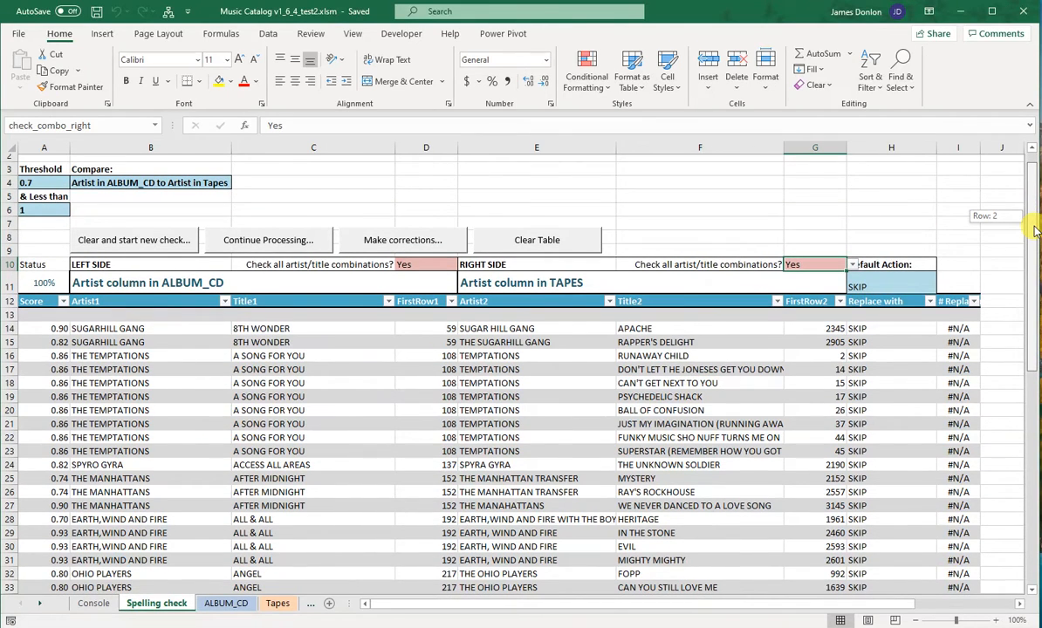
{"action": "left_click_drag", "start_coordinate": [1035, 231], "coordinate": [1033, 400]}
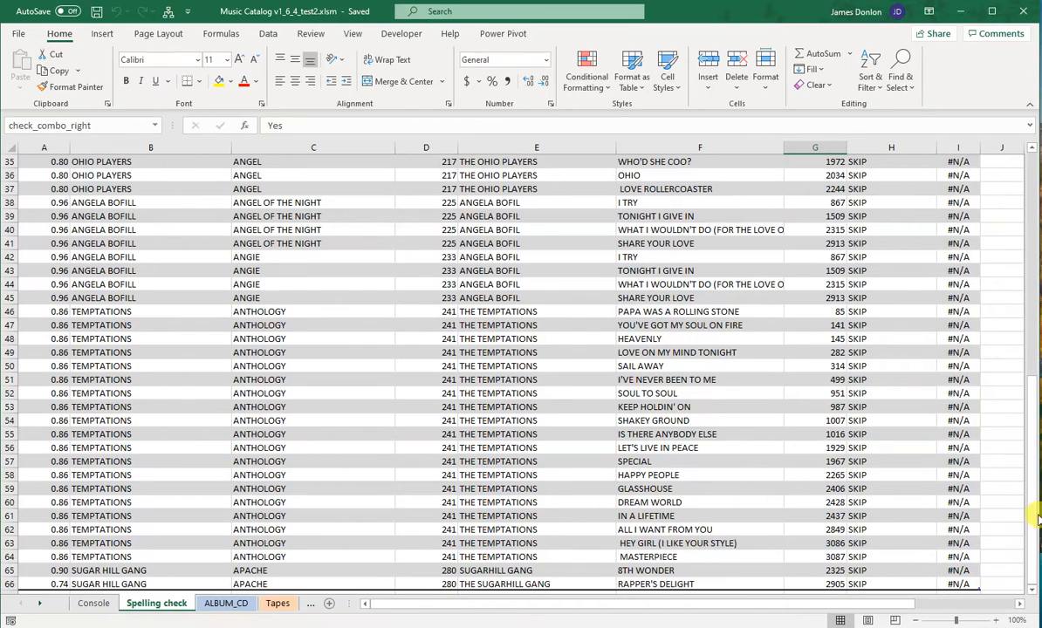
{"action": "left_click_drag", "start_coordinate": [1039, 519], "coordinate": [1036, 483]}
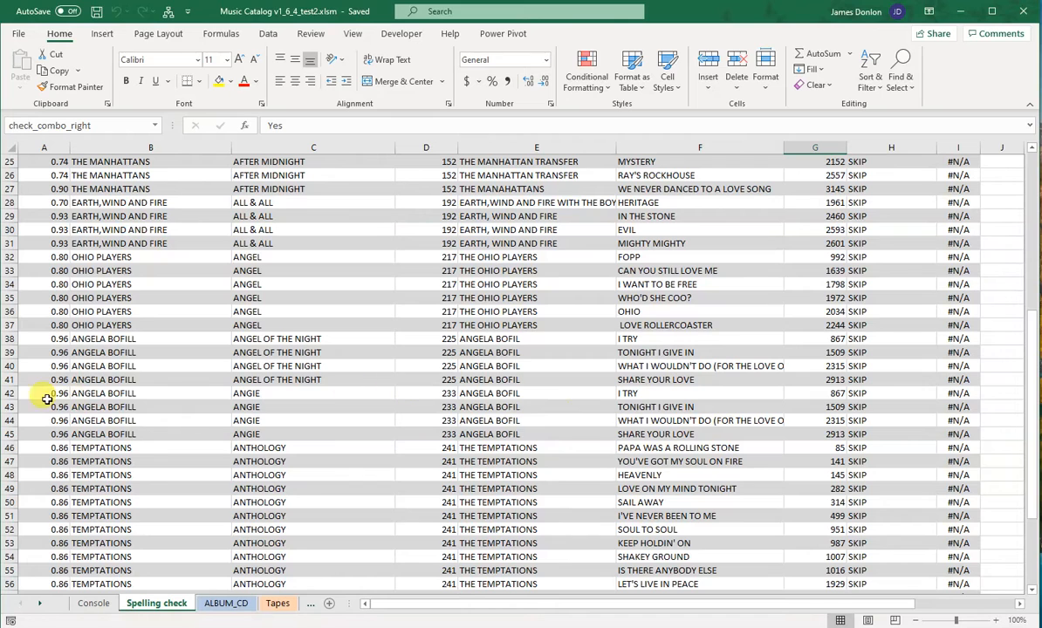
{"action": "left_click", "coordinate": [129, 385]}
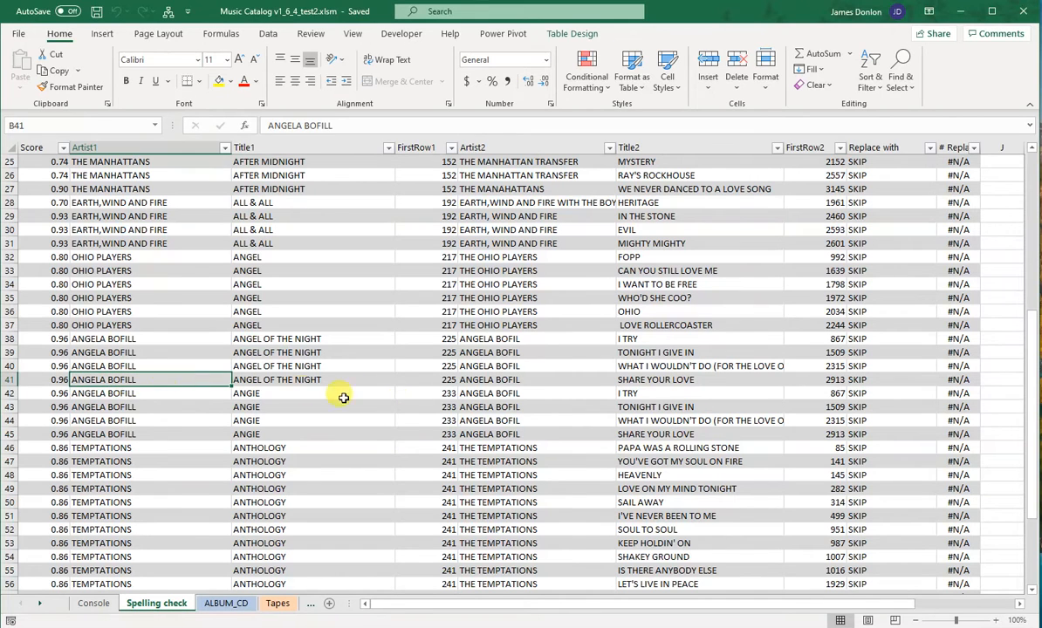
{"action": "left_click", "coordinate": [493, 393]}
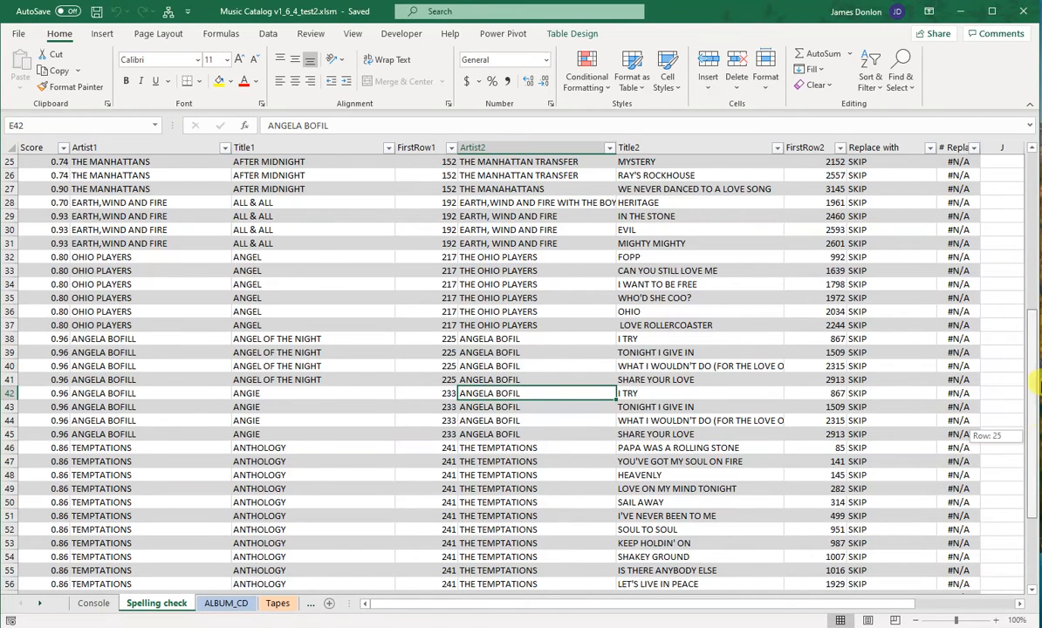
{"action": "left_click_drag", "start_coordinate": [1035, 384], "coordinate": [1036, 279]}
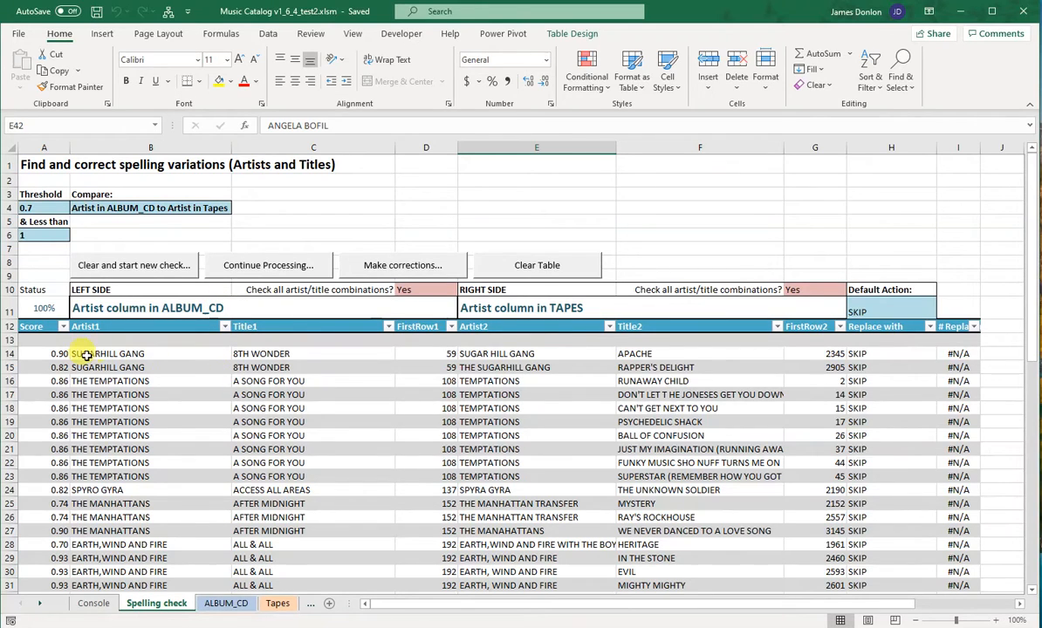
Step: Filter the Artist1 column to artists containing "sugar" and select the last SUGAR HILL GANG entry
{"action": "left_click", "coordinate": [225, 327]}
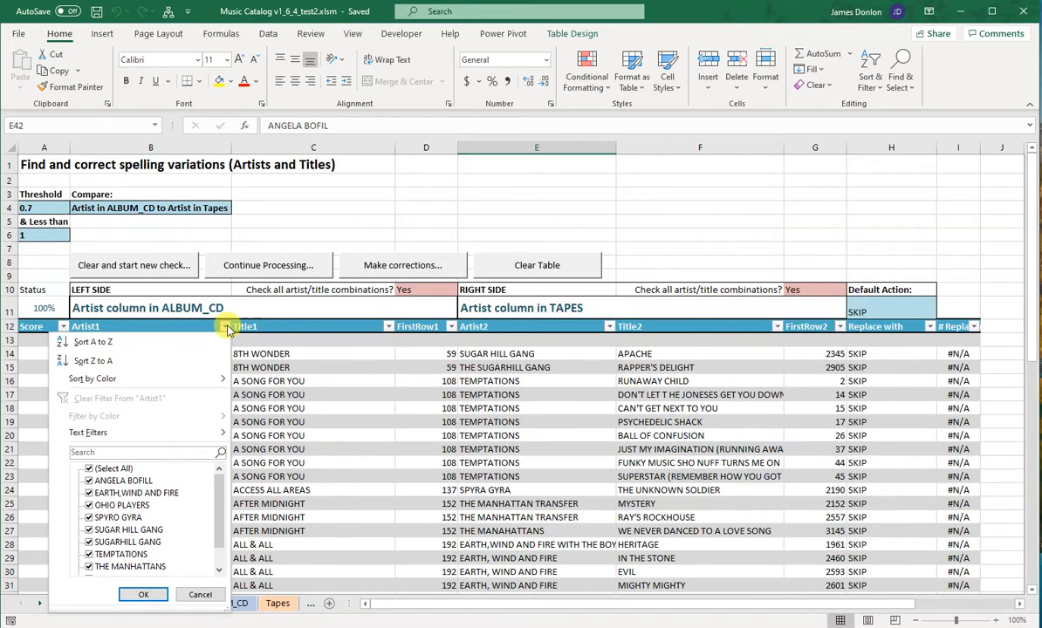
{"action": "left_click", "coordinate": [225, 328]}
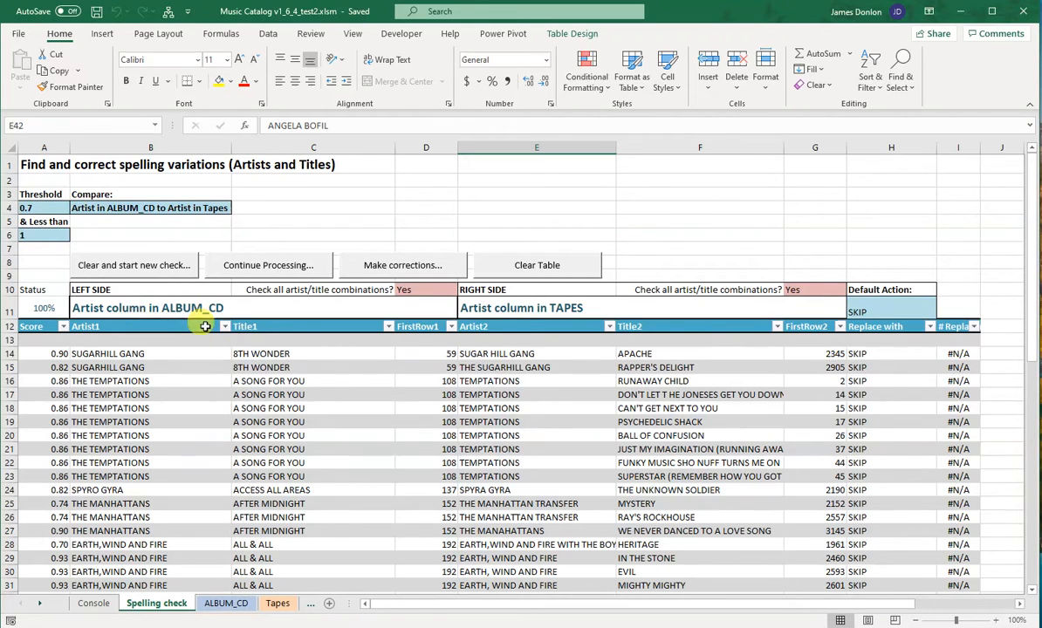
{"action": "left_click", "coordinate": [225, 327]}
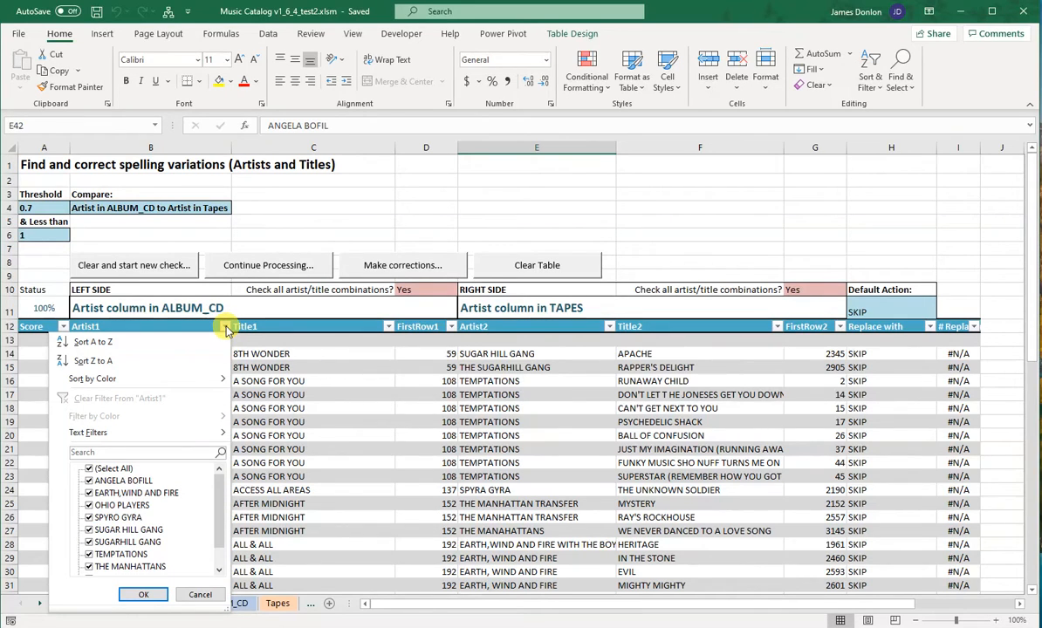
{"action": "left_click", "coordinate": [133, 452]}
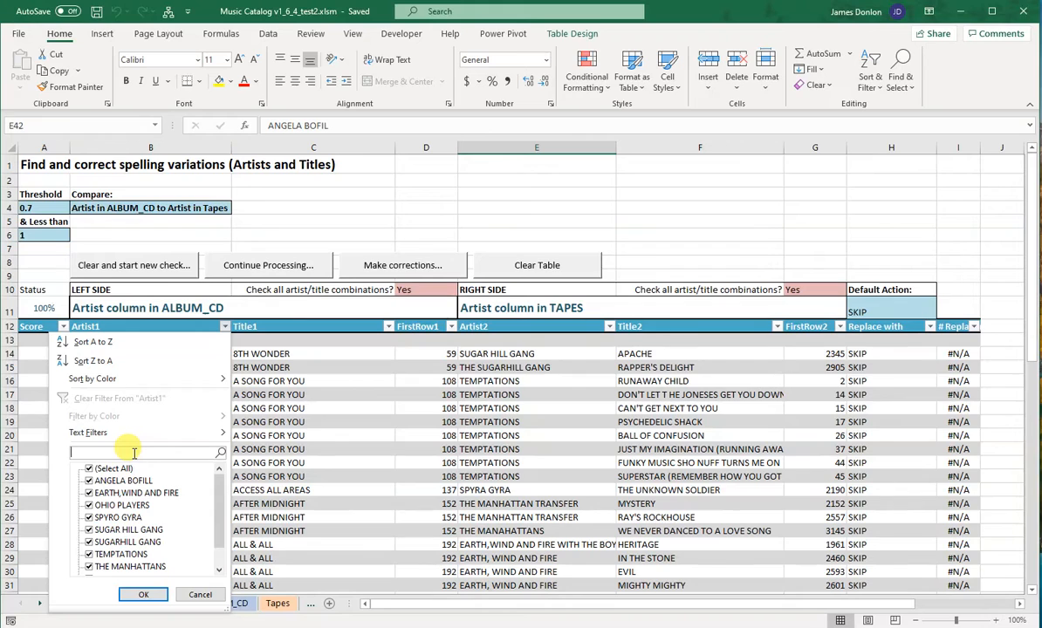
{"action": "type", "text": "sug"}
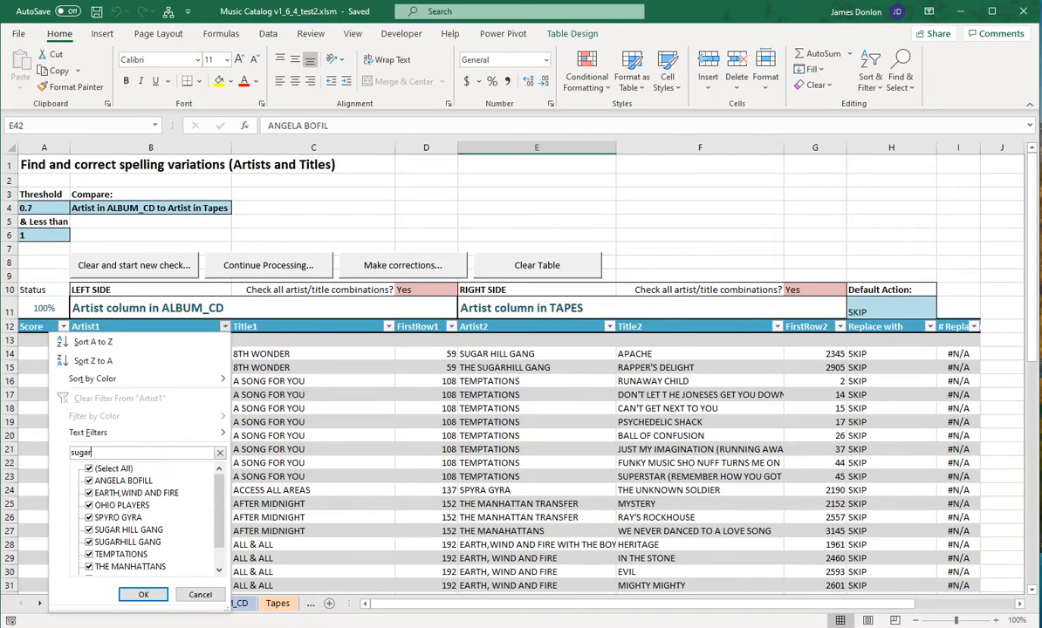
{"action": "type", "text": "ar"}
{"action": "key", "text": "Return"}
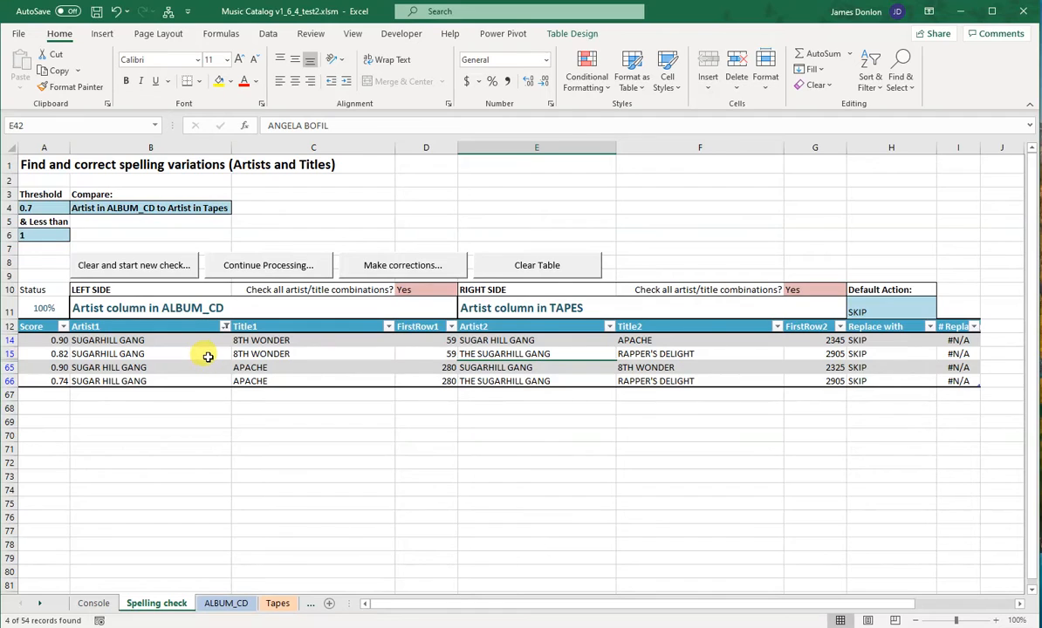
{"action": "left_click", "coordinate": [169, 380]}
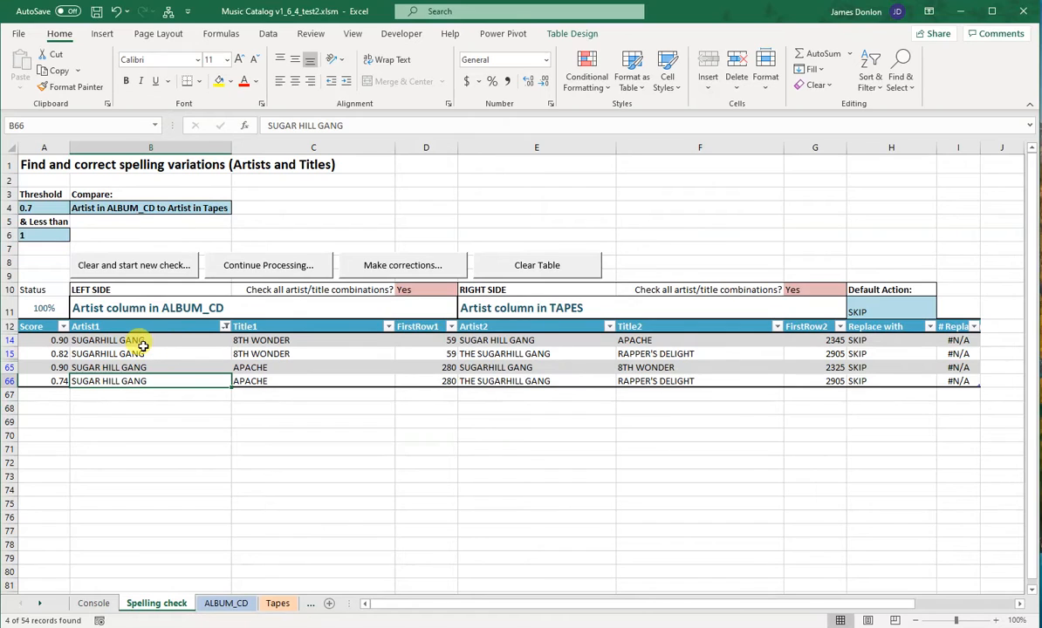
Step: Replace the Artist1 column's filter with artists containing "temp" and review the matching rows
{"action": "left_click", "coordinate": [225, 328]}
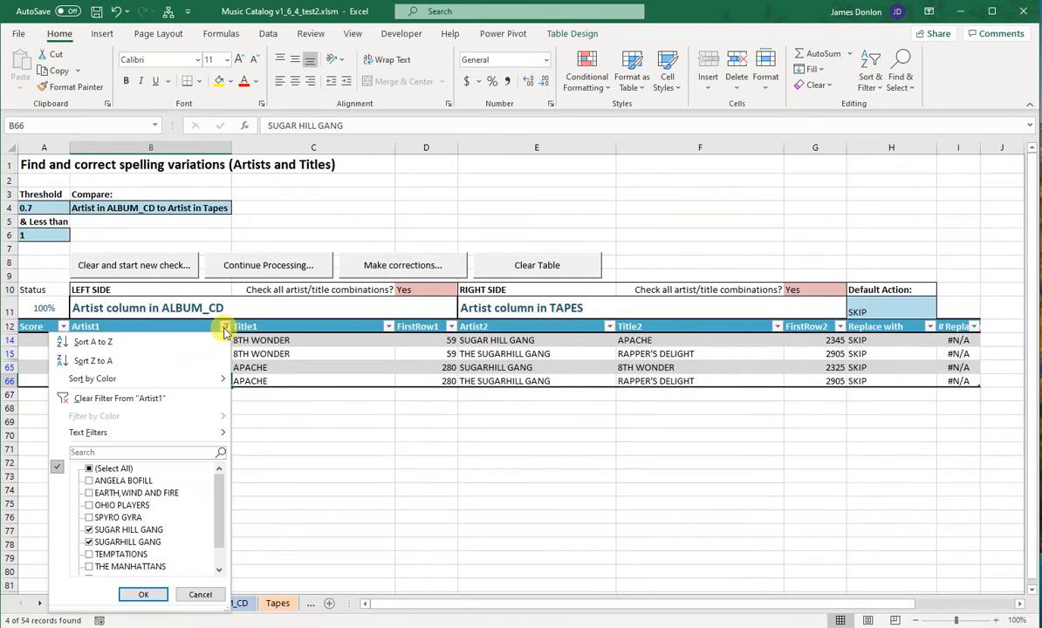
{"action": "left_click", "coordinate": [166, 451]}
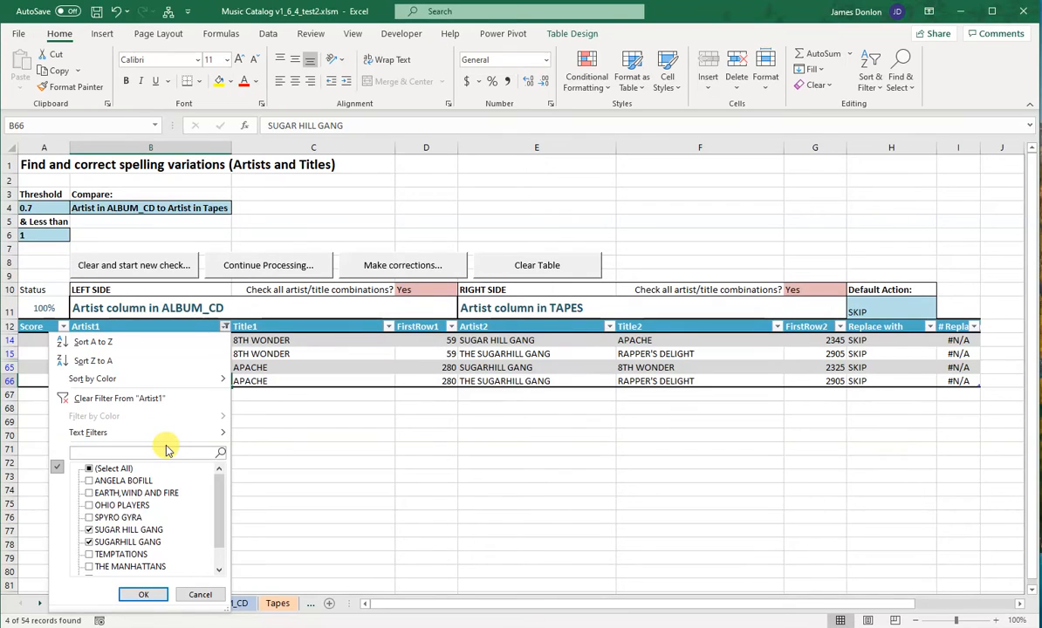
{"action": "type", "text": "t"}
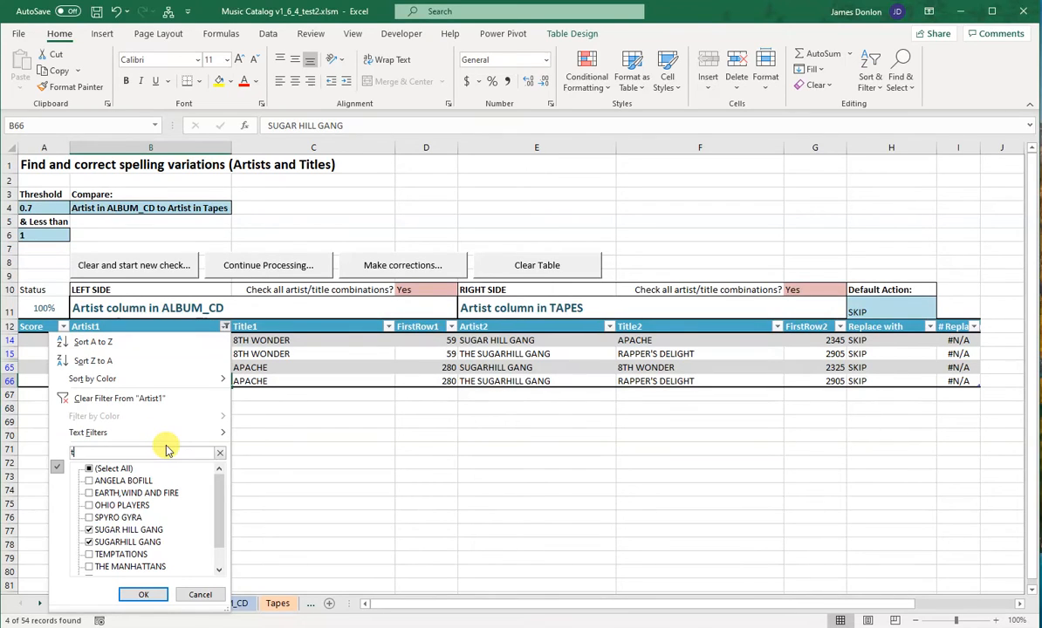
{"action": "type", "text": "emp"}
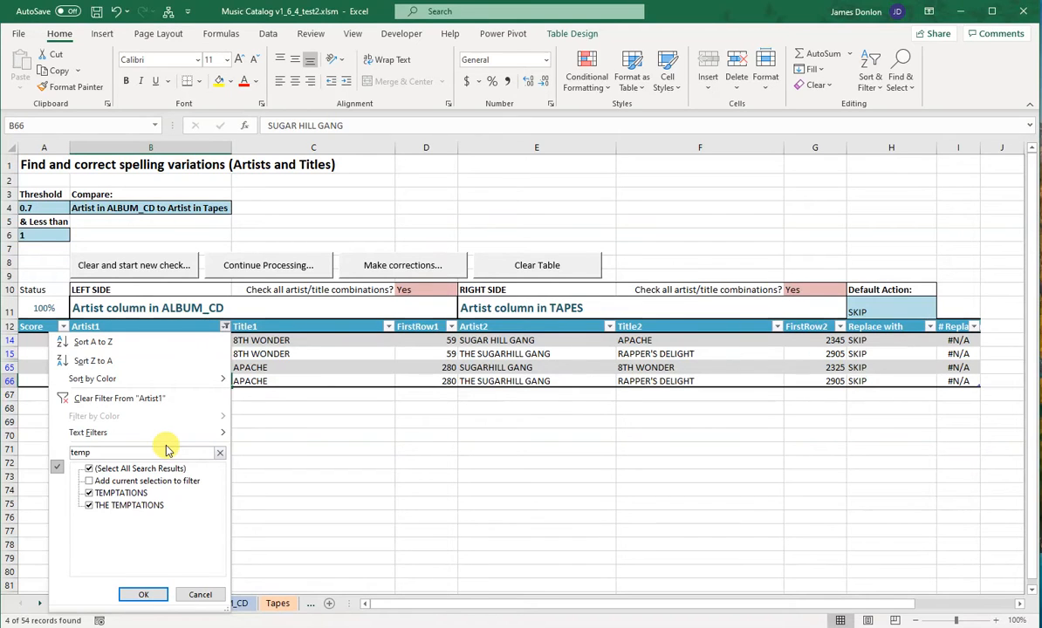
{"action": "key", "text": "Return"}
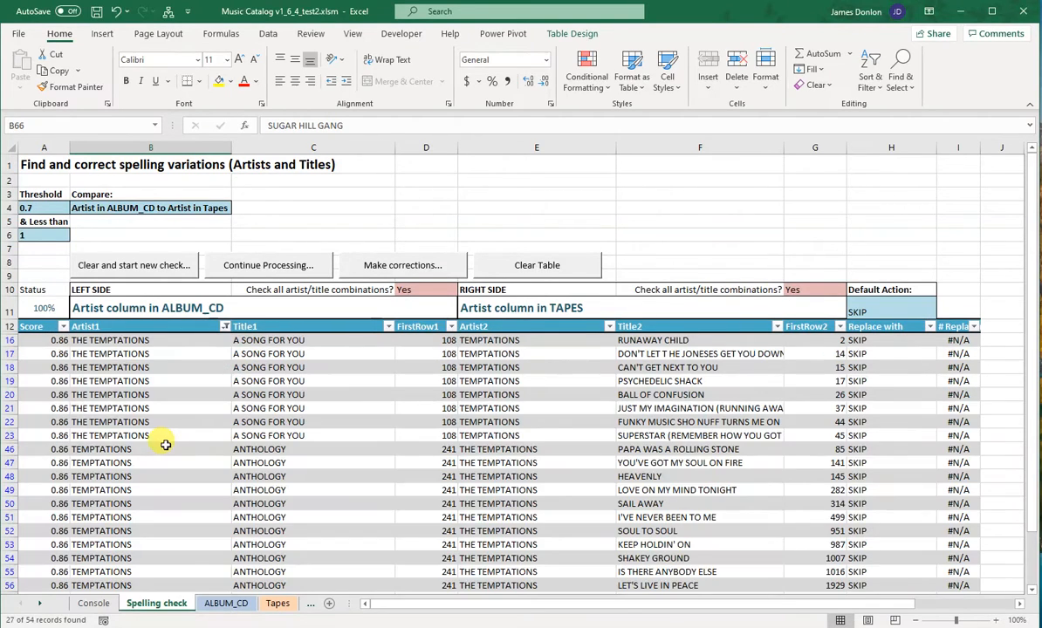
{"action": "scroll", "coordinate": [166, 445], "scroll_direction": "down", "scroll_amount": 5}
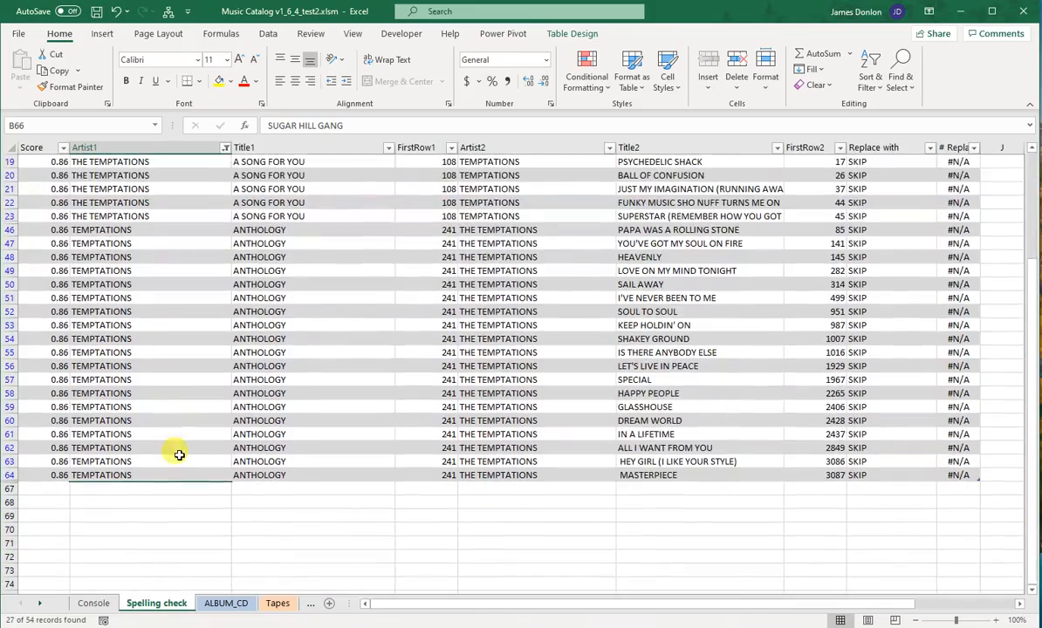
Step: Clear the Artist1 column's filter and review the full list of artist match rows
{"action": "scroll", "coordinate": [177, 454], "scroll_direction": "up", "scroll_amount": 4}
{"action": "scroll", "coordinate": [120, 406], "scroll_direction": "down", "scroll_amount": 2}
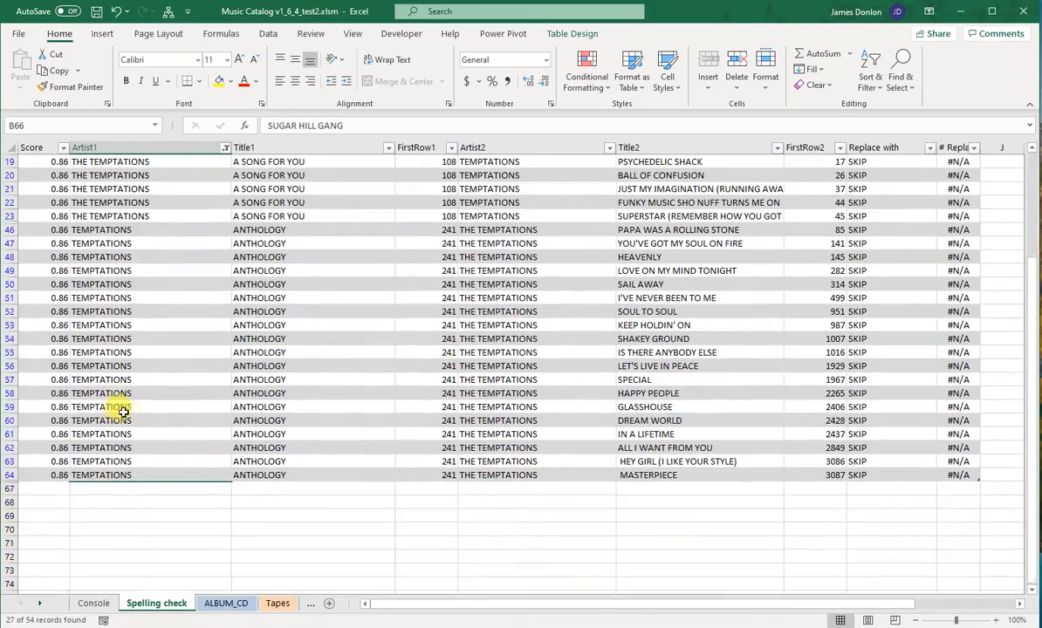
{"action": "scroll", "coordinate": [170, 423], "scroll_direction": "up", "scroll_amount": 3}
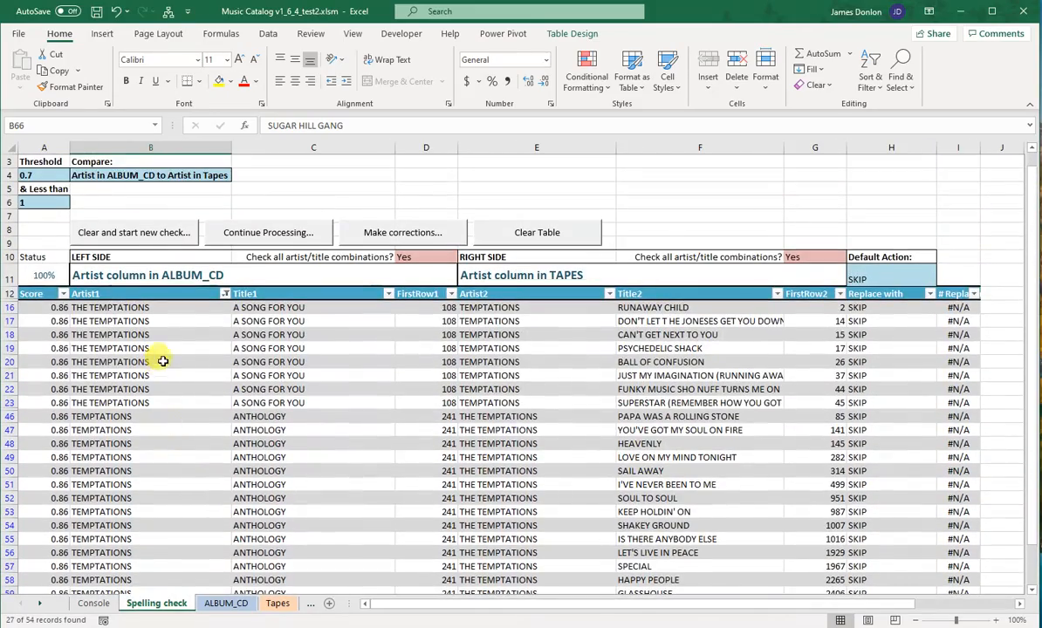
{"action": "left_click", "coordinate": [224, 294]}
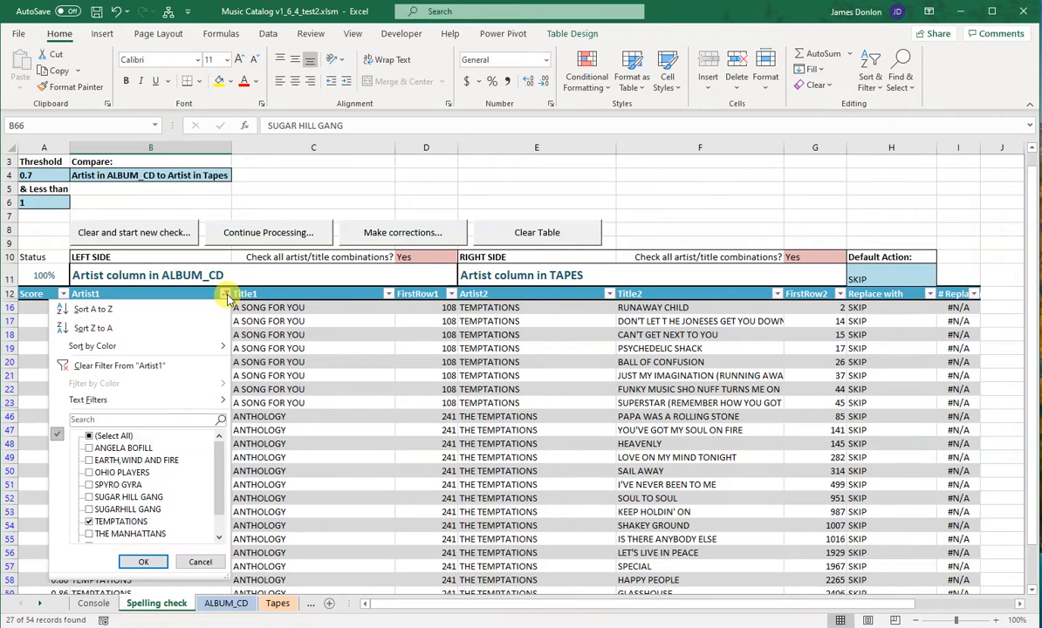
{"action": "left_click", "coordinate": [131, 366]}
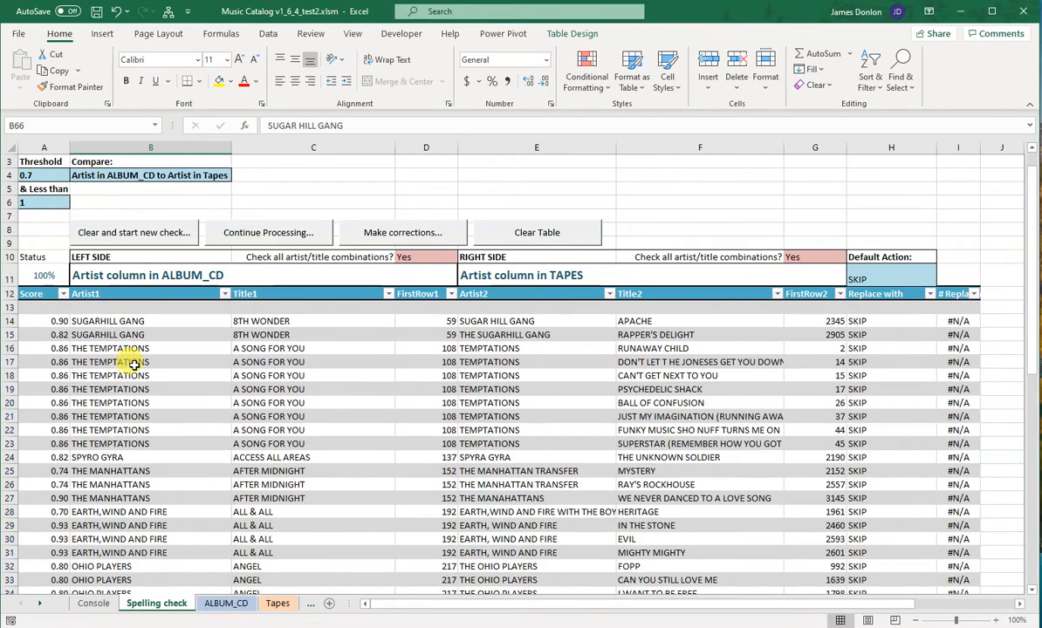
{"action": "scroll", "coordinate": [211, 415], "scroll_direction": "down", "scroll_amount": 2}
{"action": "scroll", "coordinate": [211, 415], "scroll_direction": "down", "scroll_amount": 3}
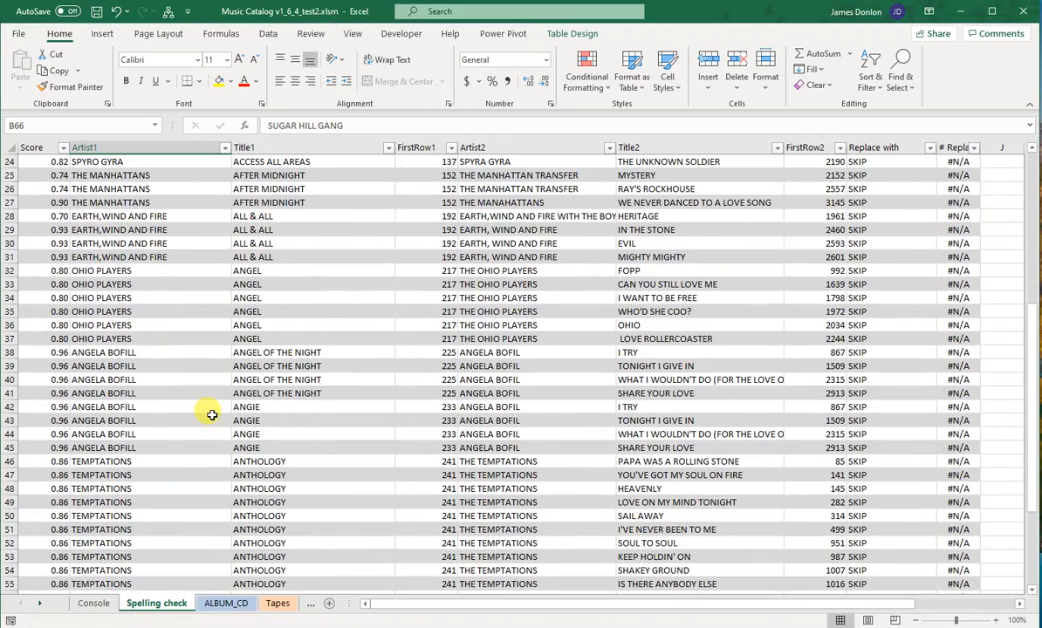
{"action": "scroll", "coordinate": [211, 416], "scroll_direction": "up", "scroll_amount": 8}
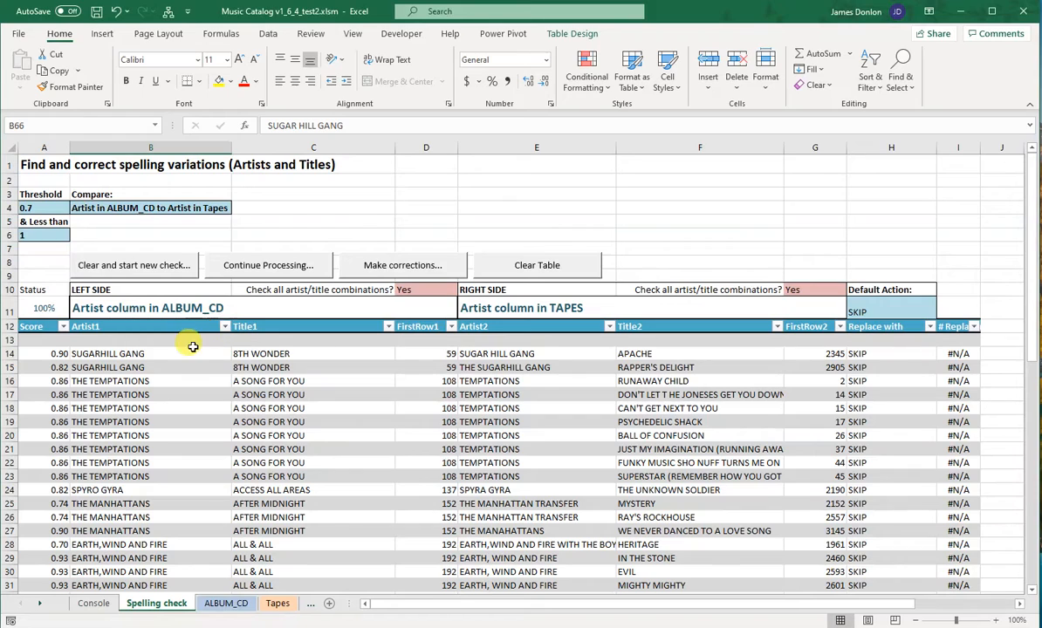
Step: Filter the Artist1 column to artists containing "temp"
{"action": "left_click", "coordinate": [225, 327]}
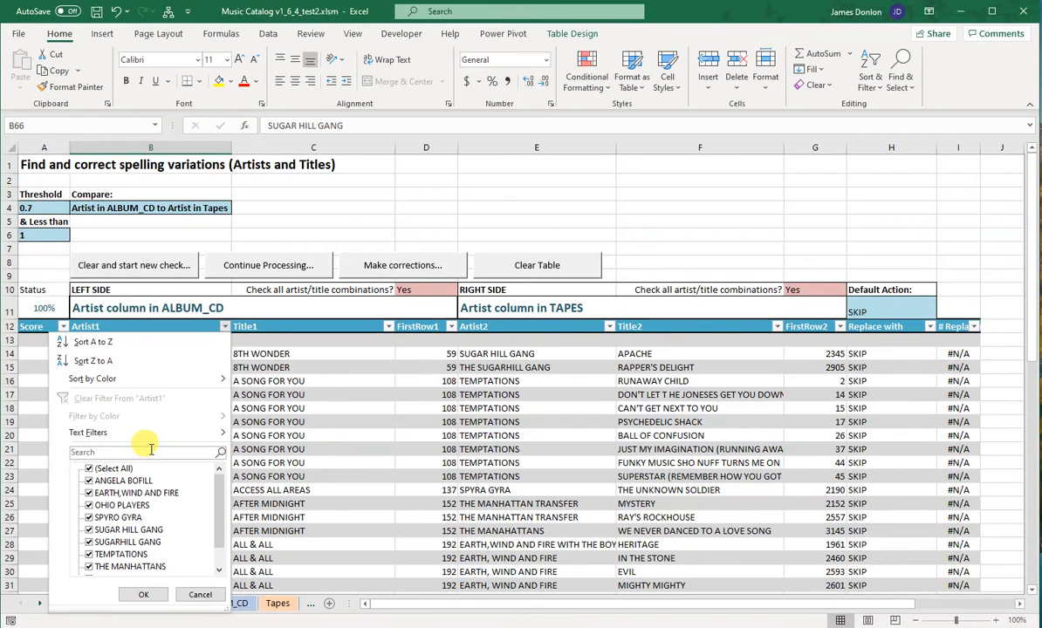
{"action": "left_click", "coordinate": [150, 450]}
{"action": "type", "text": "temp"}
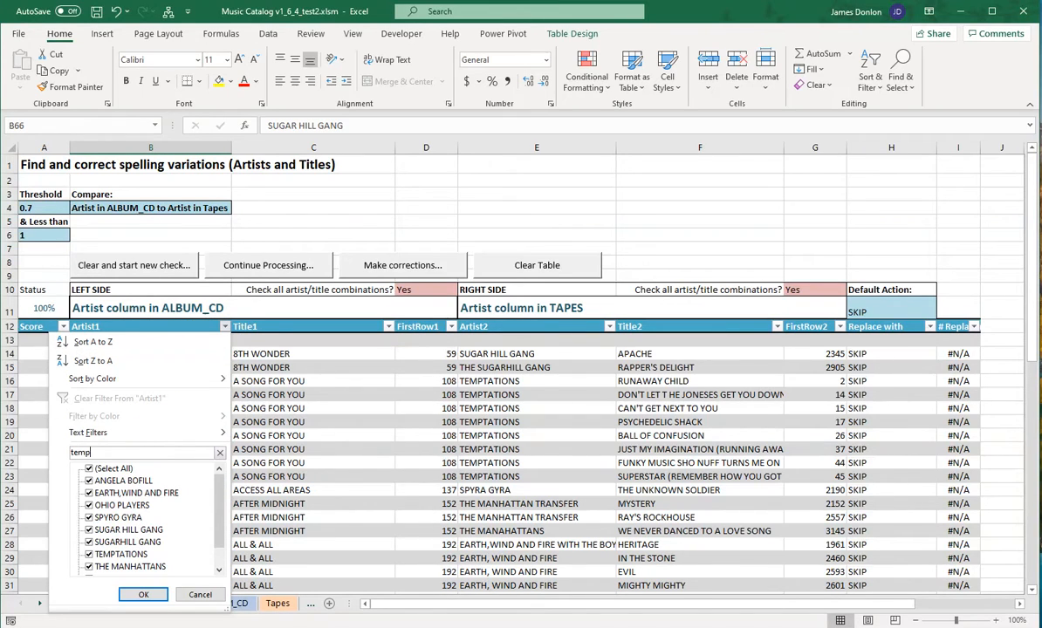
{"action": "key", "text": "Return"}
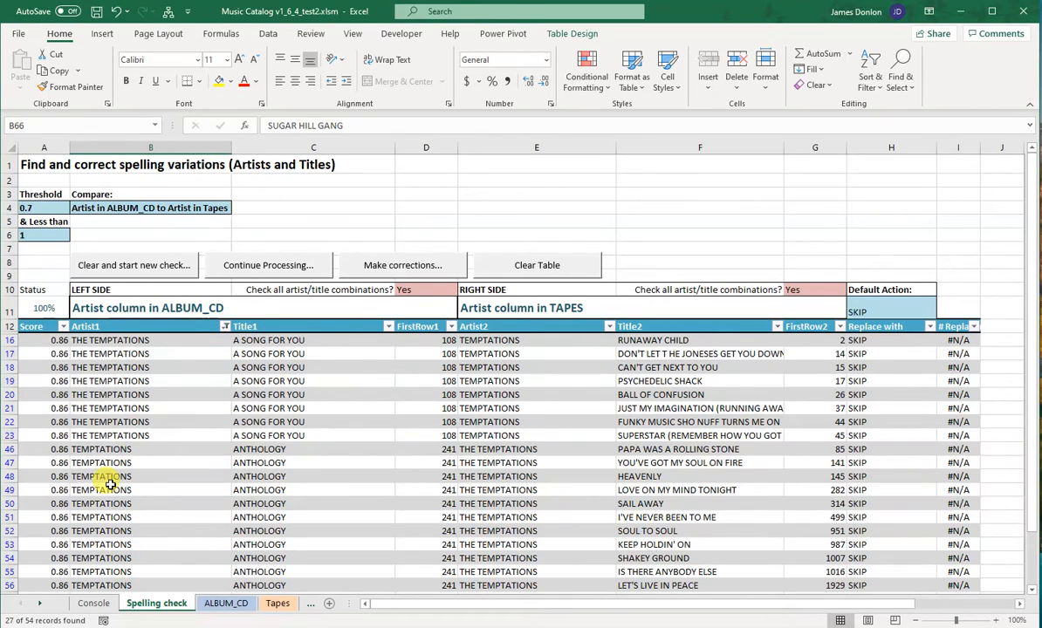
Step: Examine the filtered rows, comparing the THE TEMPTATIONS and TEMPTATIONS spellings and their titles on both sides
{"action": "scroll", "coordinate": [296, 375], "scroll_direction": "down", "scroll_amount": 4}
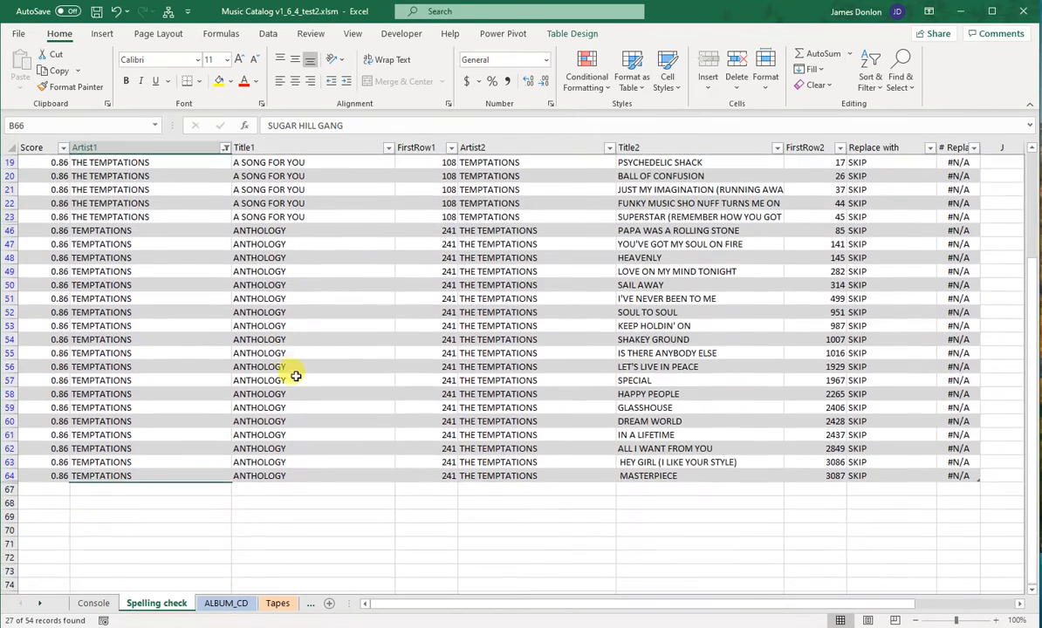
{"action": "scroll", "coordinate": [293, 384], "scroll_direction": "up", "scroll_amount": 1}
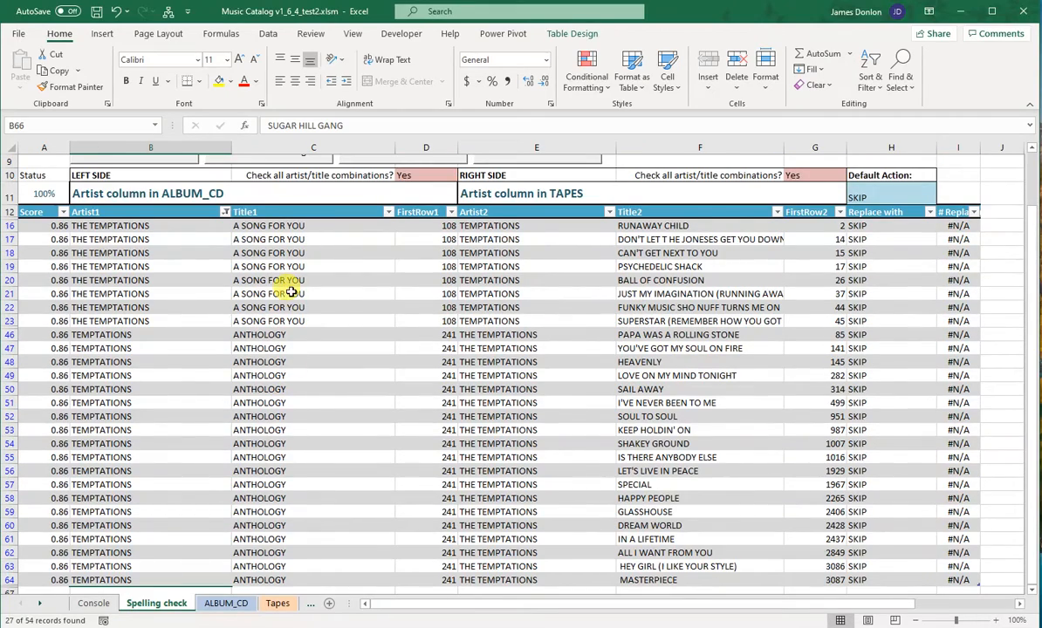
{"action": "scroll", "coordinate": [288, 341], "scroll_direction": "up", "scroll_amount": 2}
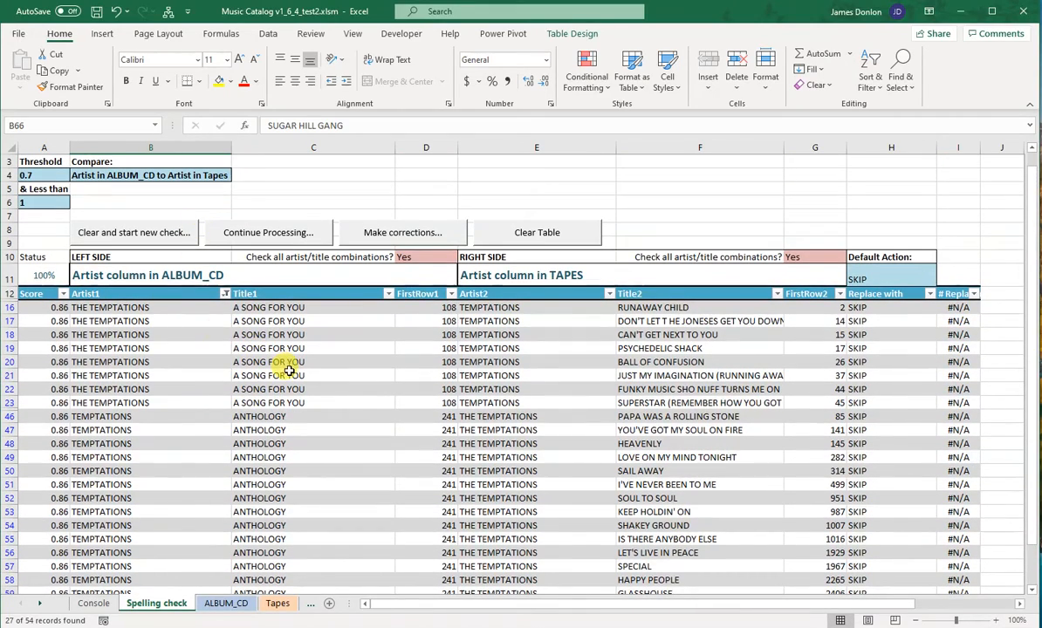
{"action": "scroll", "coordinate": [664, 373], "scroll_direction": "down", "scroll_amount": 1}
{"action": "scroll", "coordinate": [667, 375], "scroll_direction": "down", "scroll_amount": 4}
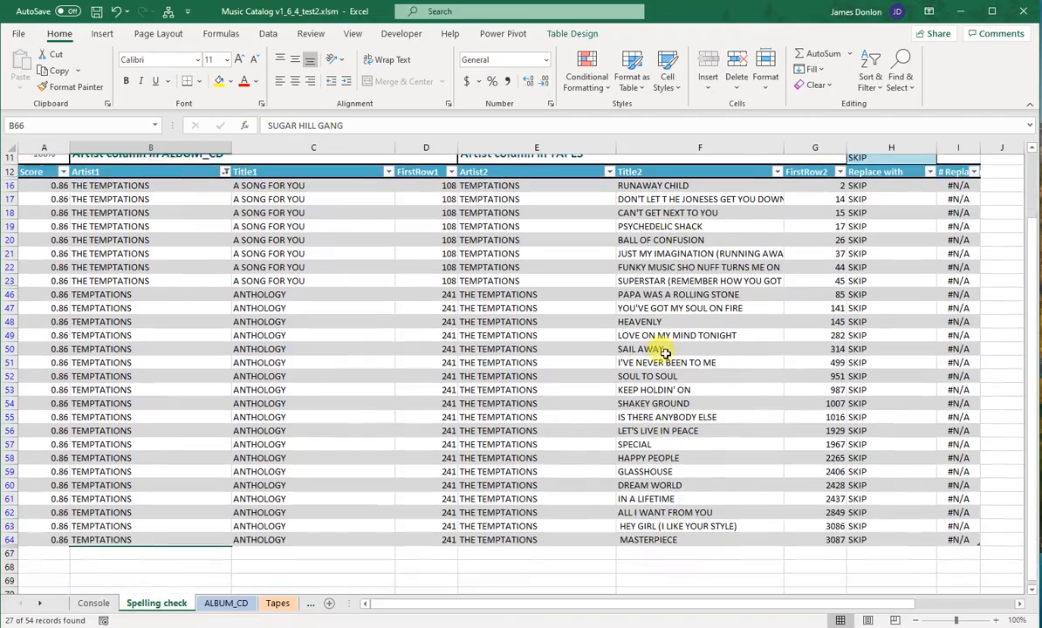
{"action": "scroll", "coordinate": [659, 409], "scroll_direction": "up", "scroll_amount": 3}
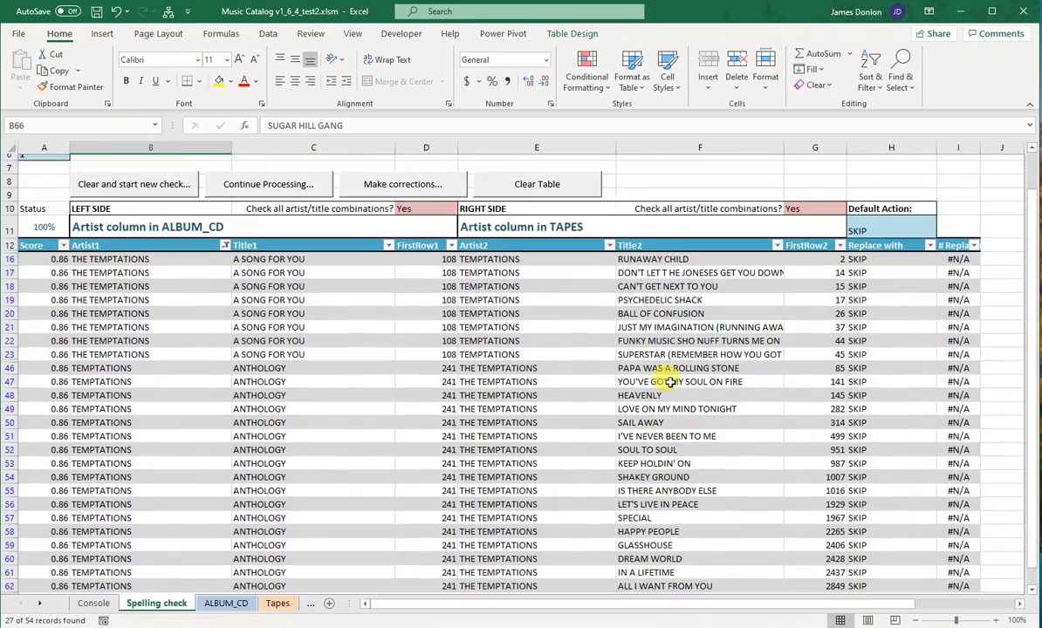
{"action": "scroll", "coordinate": [645, 436], "scroll_direction": "down", "scroll_amount": 3}
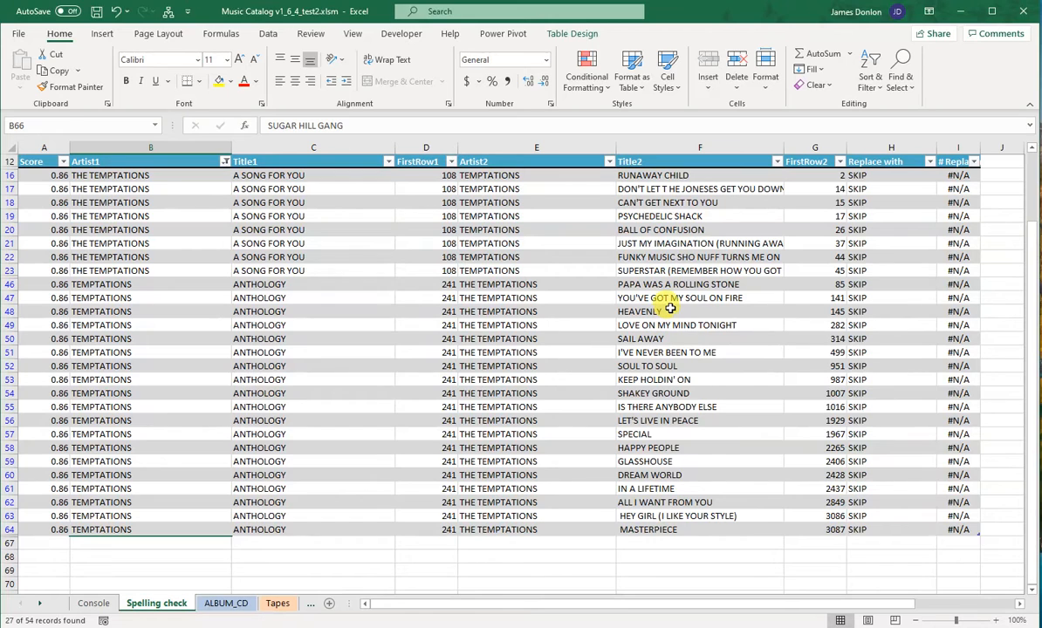
{"action": "scroll", "coordinate": [601, 340], "scroll_direction": "up", "scroll_amount": 1}
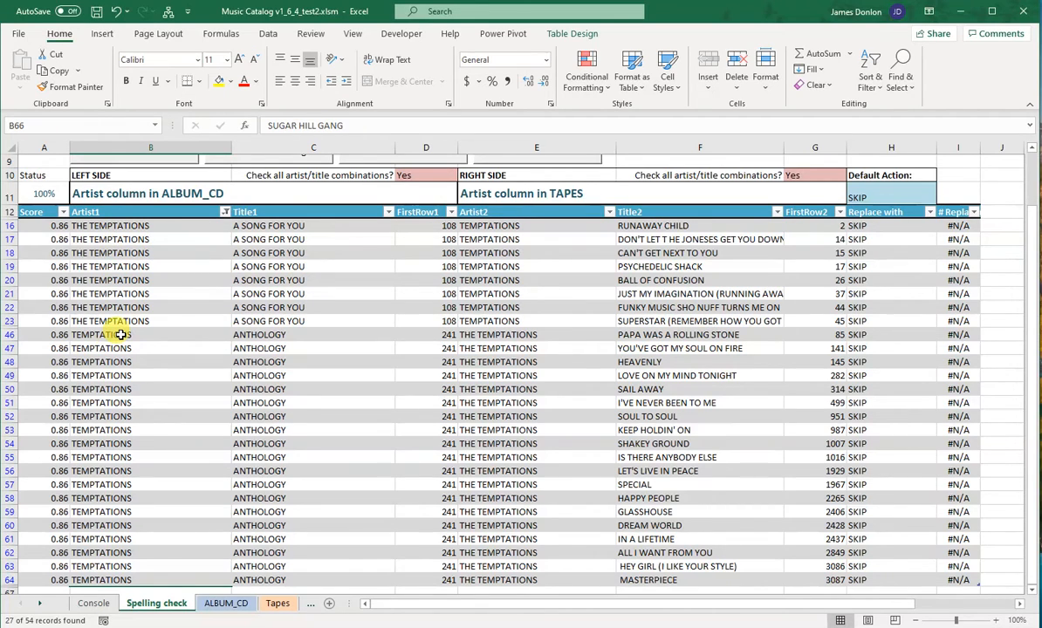
Step: Select the TEMPTATIONS entries for ANTHOLOGY in Artist1, and compare them with a THE TEMPTATIONS entry for A SONG FOR YOU
{"action": "left_click_drag", "start_coordinate": [116, 334], "coordinate": [87, 525]}
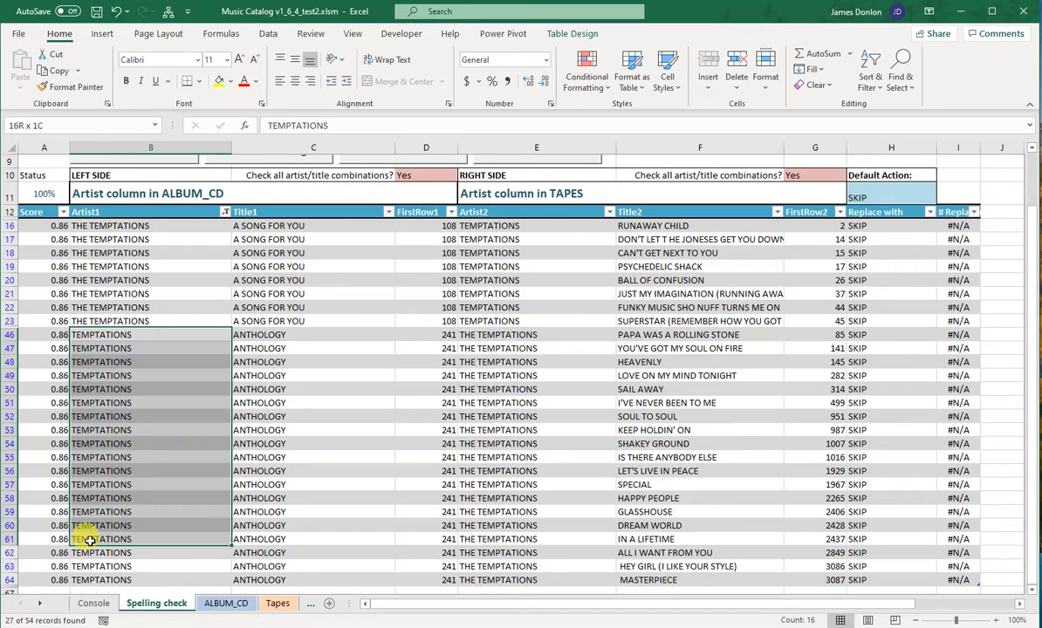
{"action": "left_click", "coordinate": [147, 277]}
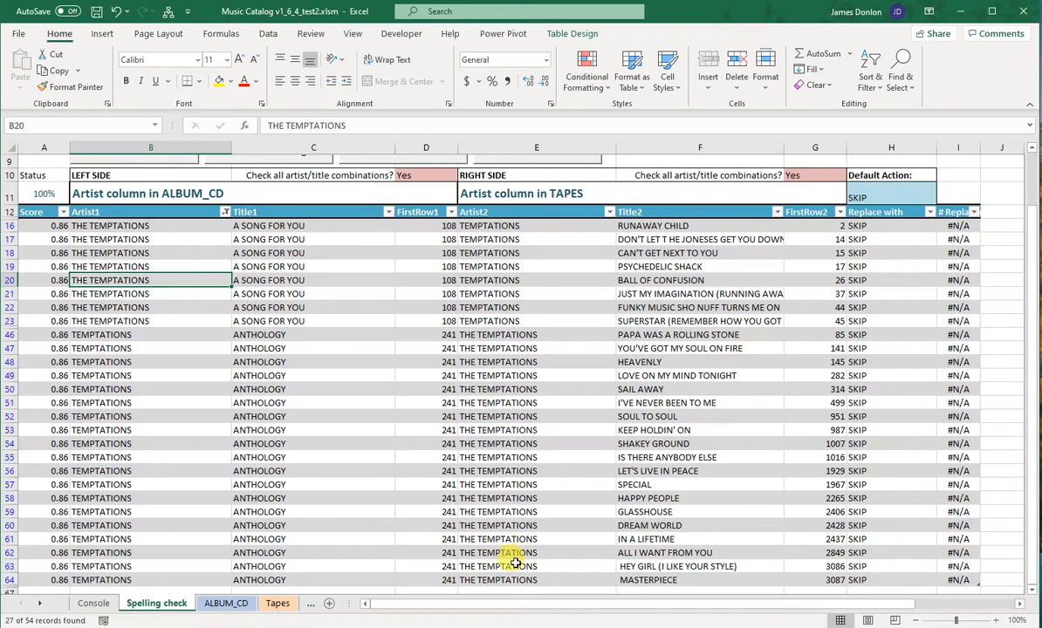
{"action": "scroll", "coordinate": [514, 375], "scroll_direction": "down", "scroll_amount": 2}
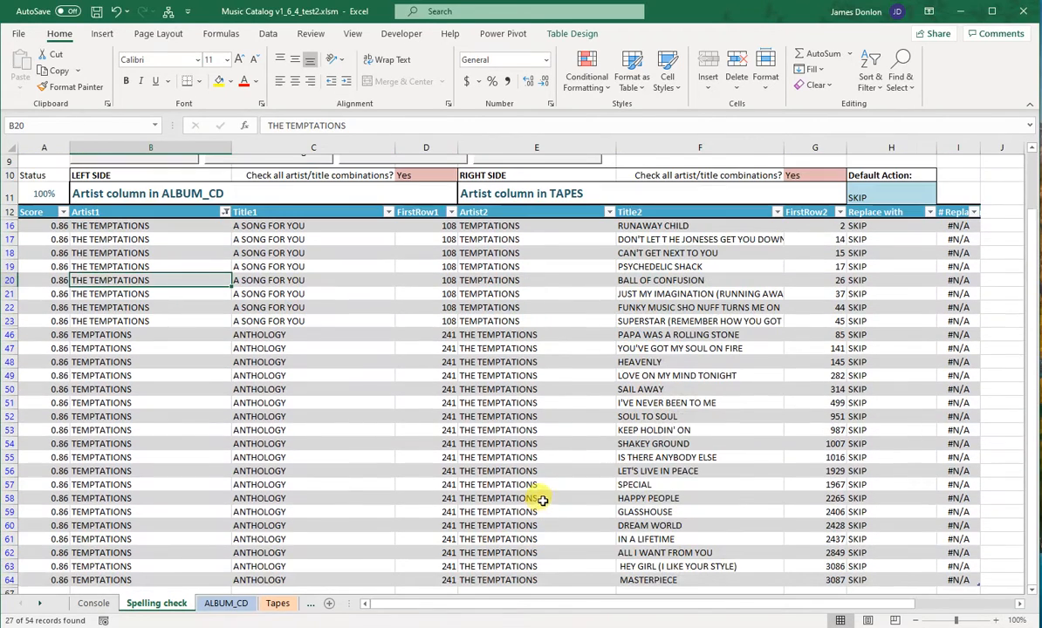
{"action": "scroll", "coordinate": [506, 469], "scroll_direction": "up", "scroll_amount": 2}
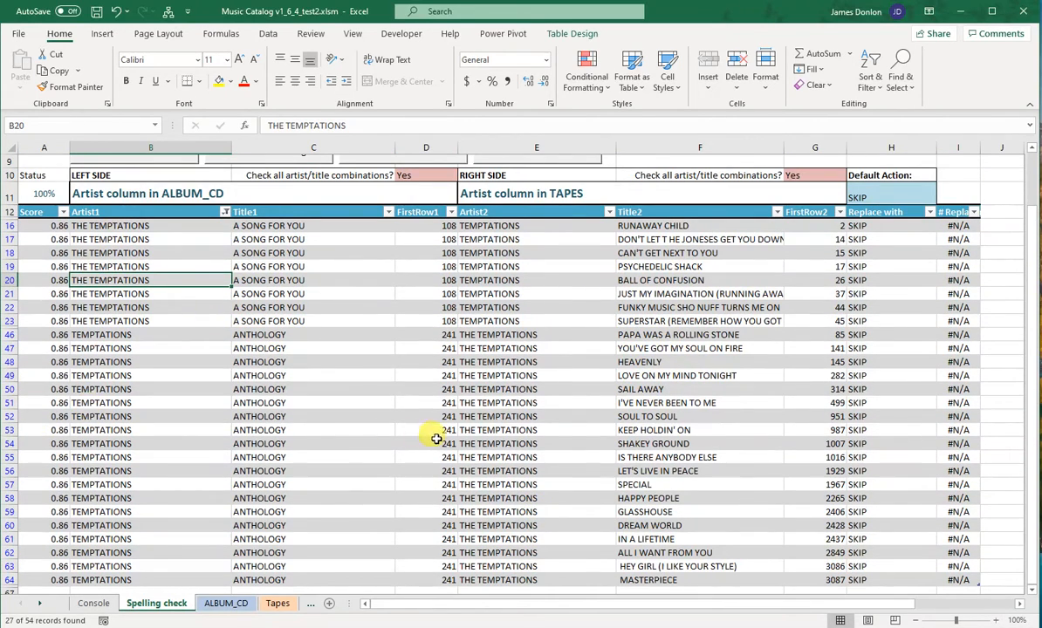
Step: Set the comparison to "Artist in ALBUM_CD to itself", and clear the table to run a new check
{"action": "scroll", "coordinate": [403, 406], "scroll_direction": "up", "scroll_amount": 2}
{"action": "left_click", "coordinate": [118, 174]}
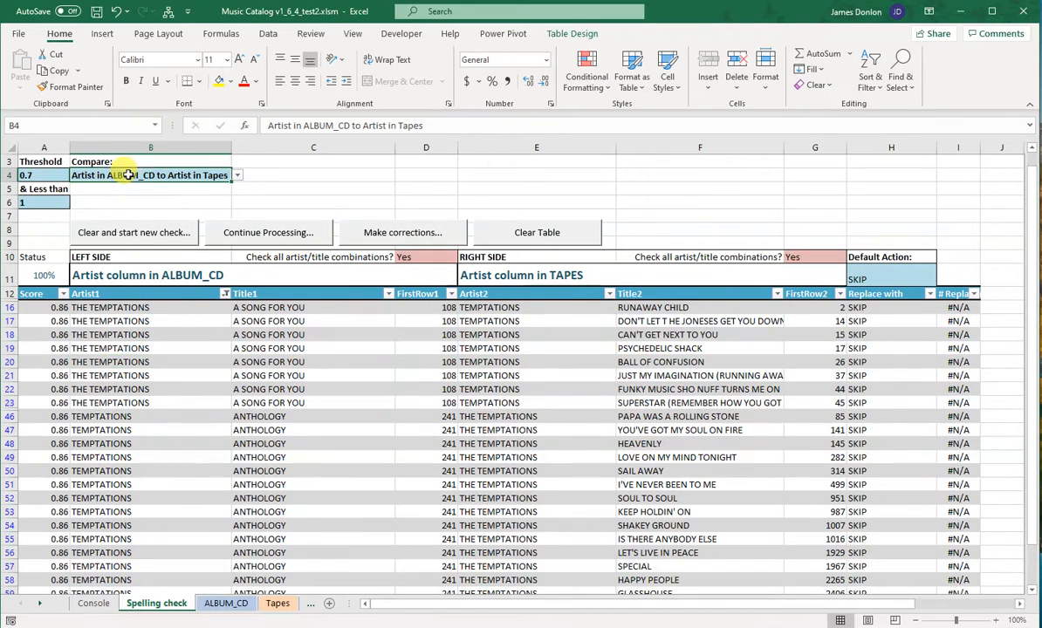
{"action": "left_click", "coordinate": [237, 176]}
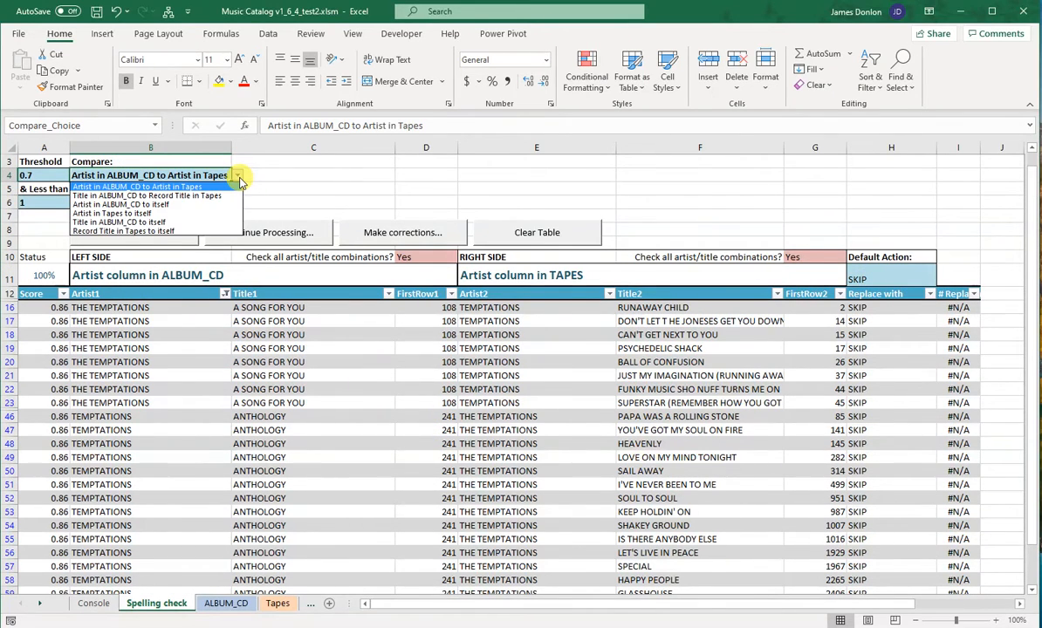
{"action": "left_click", "coordinate": [157, 207]}
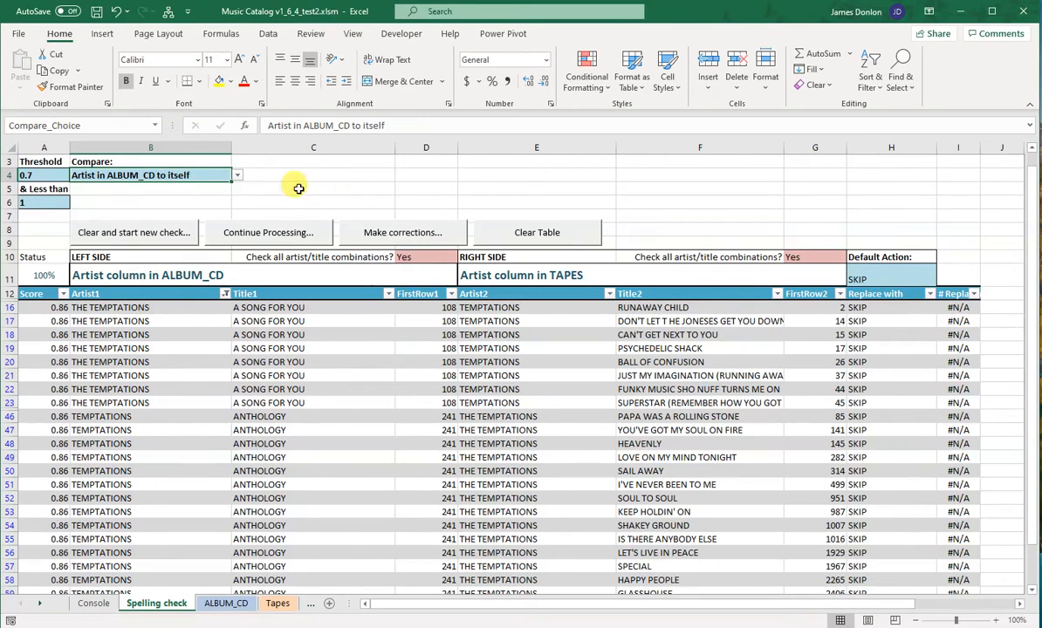
{"action": "scroll", "coordinate": [299, 189], "scroll_direction": "up", "scroll_amount": 1}
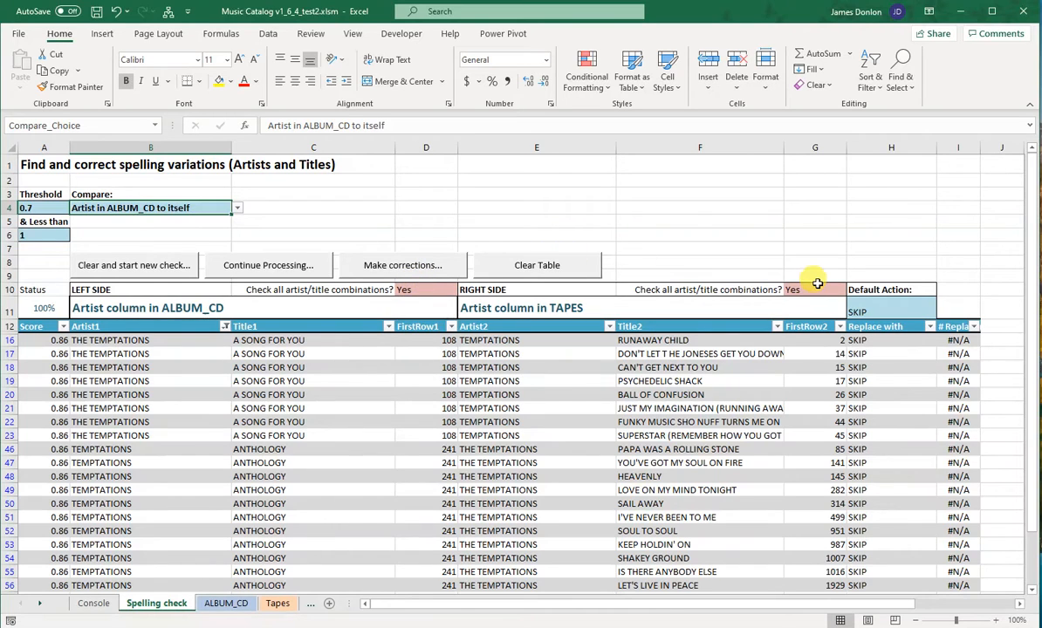
{"action": "left_click", "coordinate": [160, 272]}
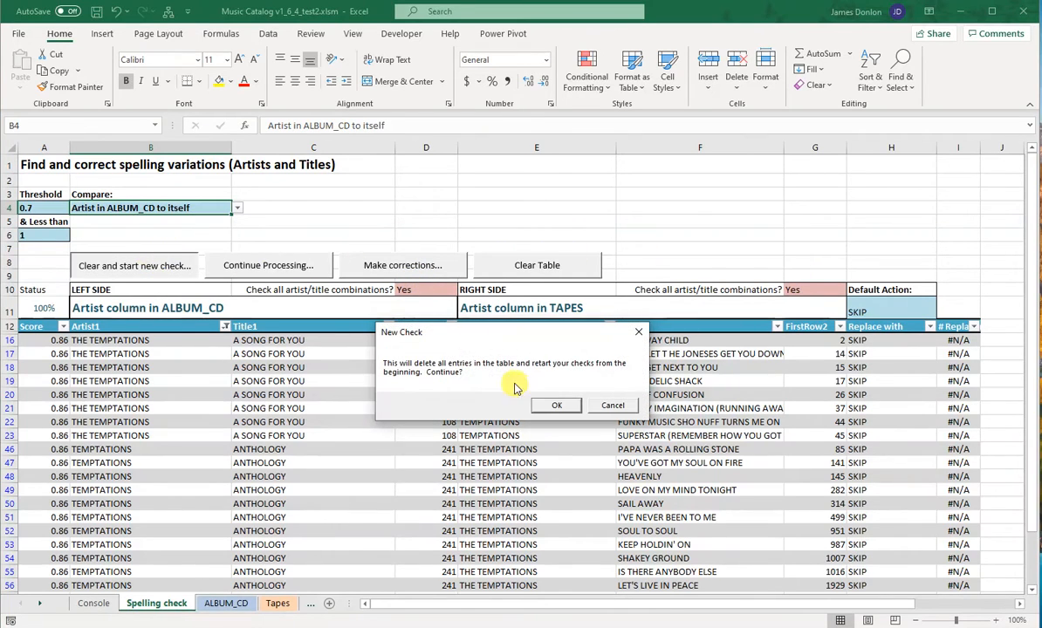
{"action": "left_click", "coordinate": [554, 404]}
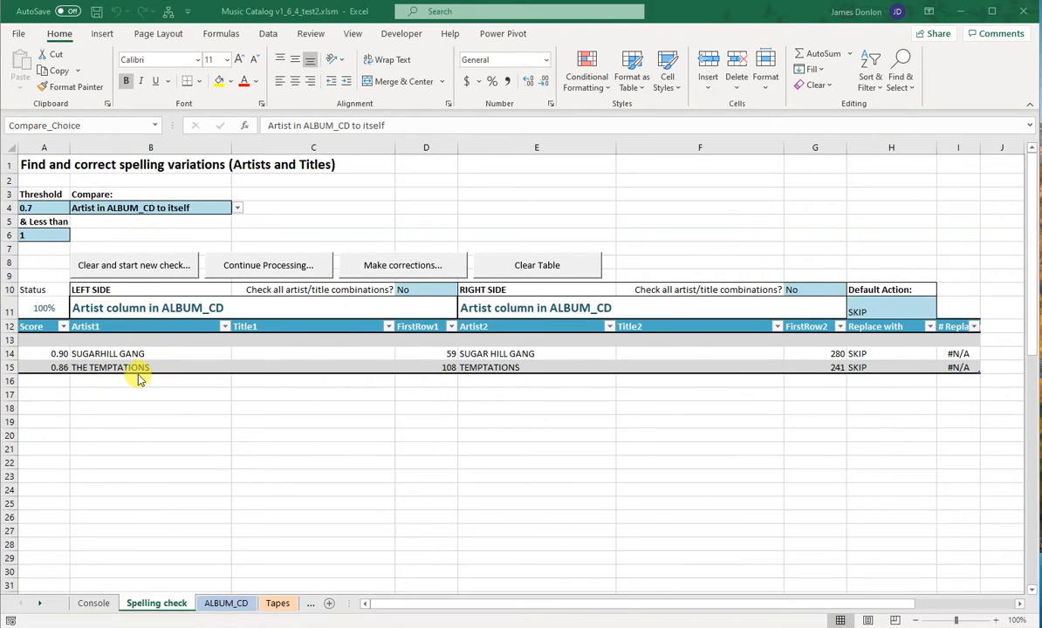
Step: Try LEFT as the replacement choice for the THE TEMPTATIONS match, and set it back to SKIP
{"action": "left_click", "coordinate": [515, 365]}
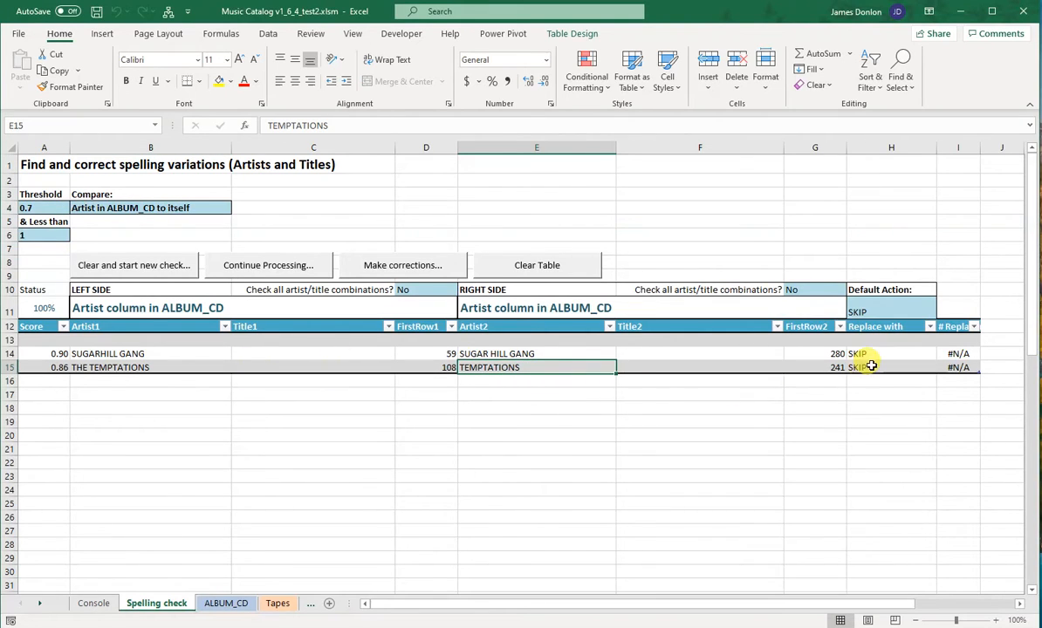
{"action": "left_click", "coordinate": [870, 366]}
{"action": "left_click", "coordinate": [941, 368]}
{"action": "left_click", "coordinate": [864, 381]}
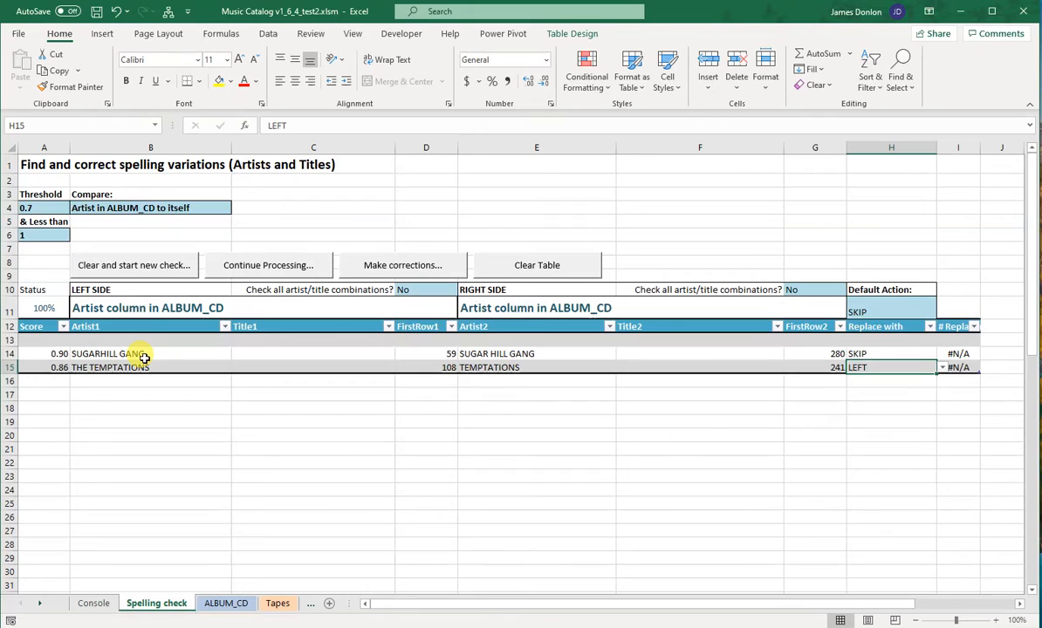
{"action": "left_click", "coordinate": [942, 367]}
{"action": "left_click", "coordinate": [926, 398]}
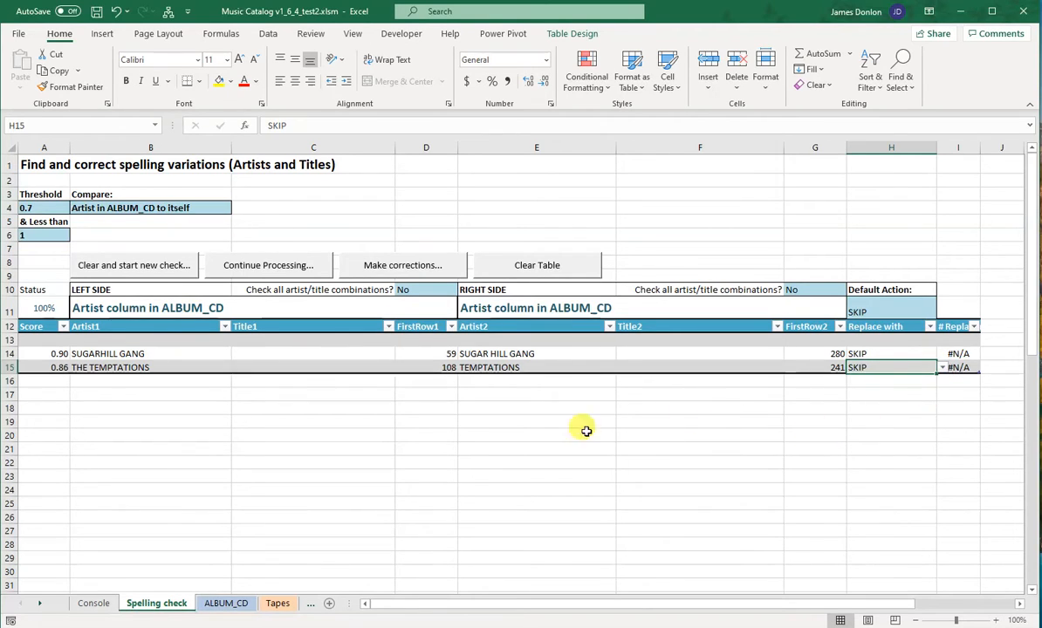
{"action": "left_click", "coordinate": [511, 447]}
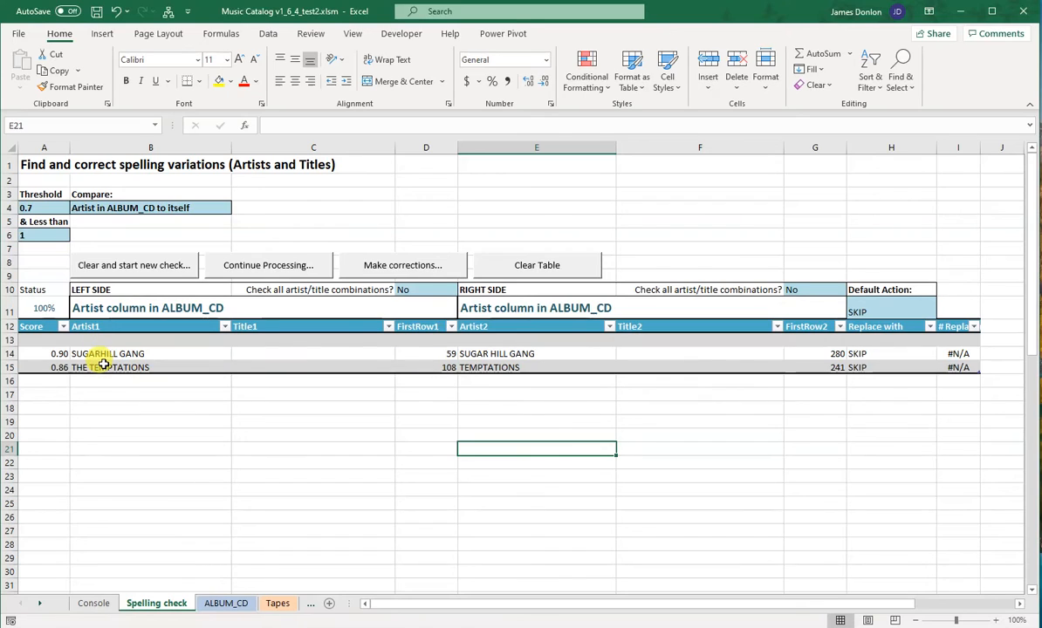
Step: Change the Artist1 entry SUGARHILL GANG to THE SUGARHILL GANG
{"action": "left_click", "coordinate": [199, 353]}
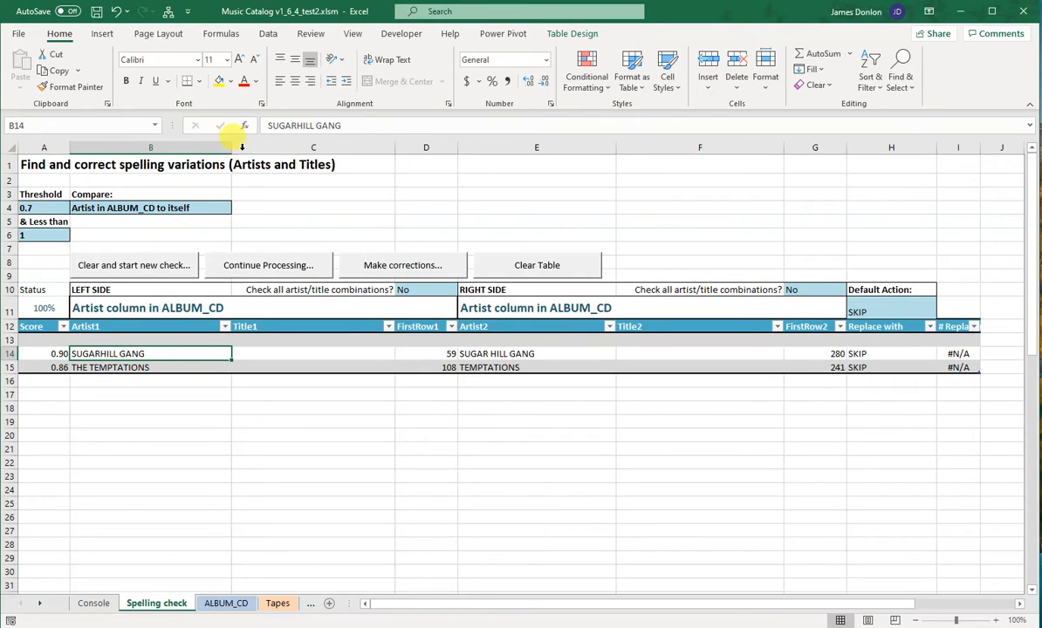
{"action": "left_click", "coordinate": [265, 125]}
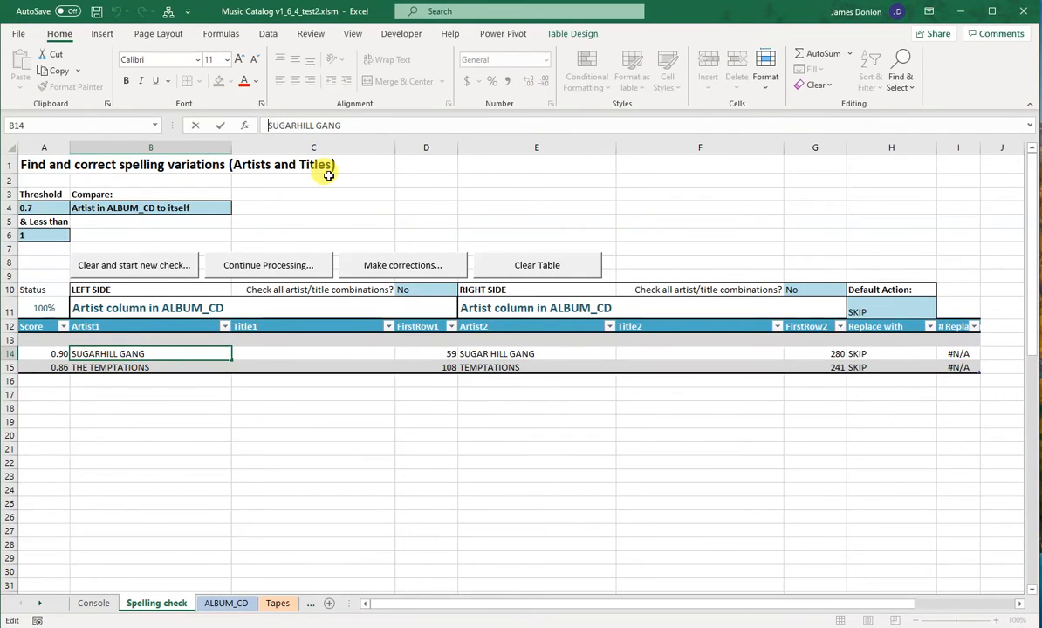
{"action": "type", "text": "THE"}
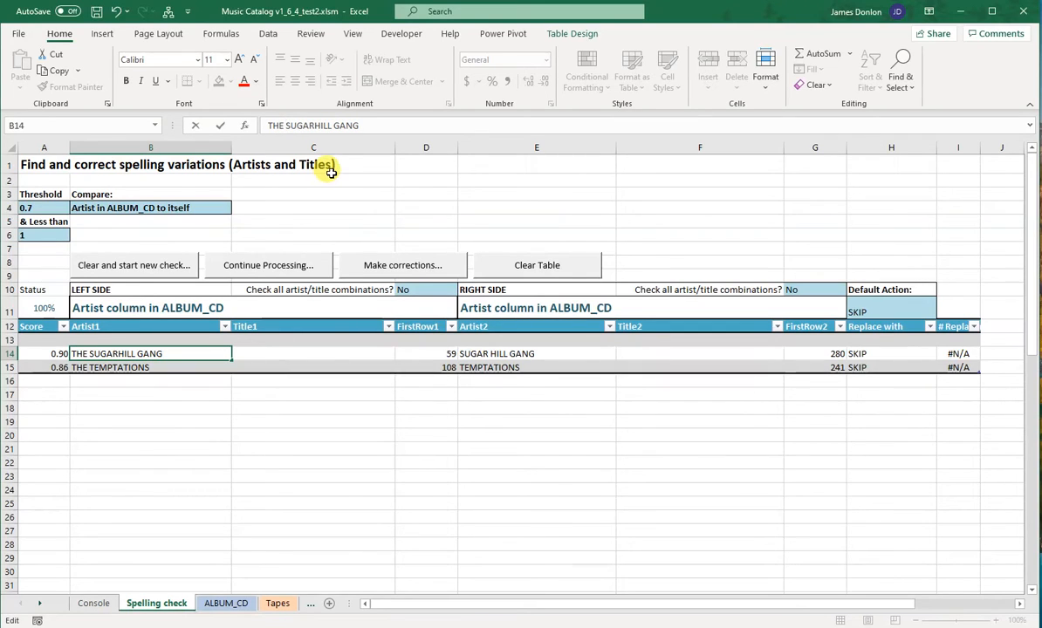
{"action": "left_click", "coordinate": [240, 357]}
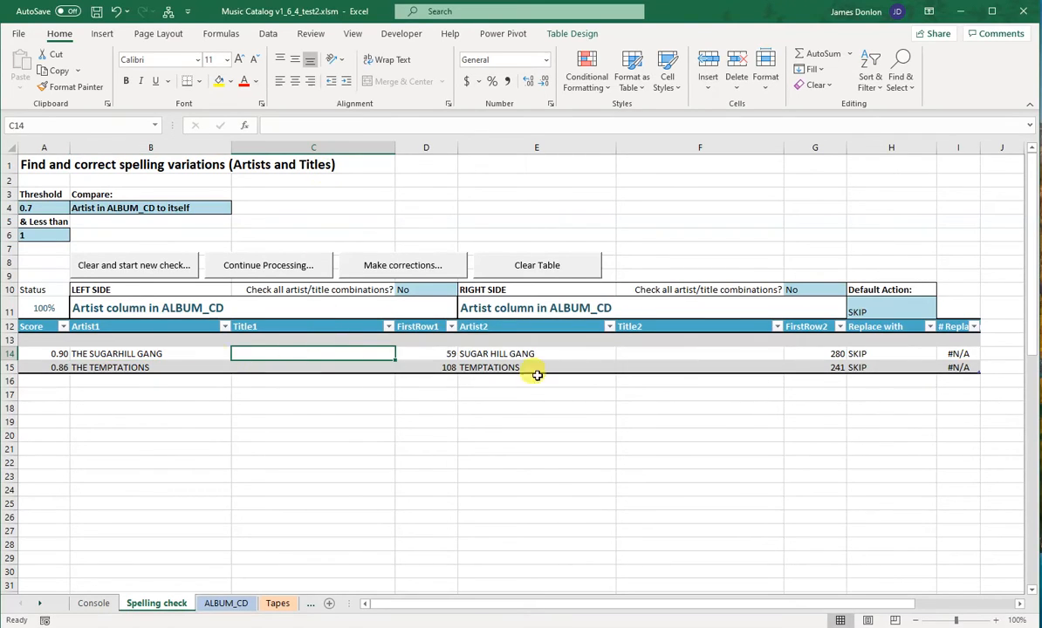
Step: Correct the SUGAR HILL GANG match with the LEFT spelling, THE SUGARHILL GANG, and clear the table to run a new check
{"action": "left_click", "coordinate": [886, 354]}
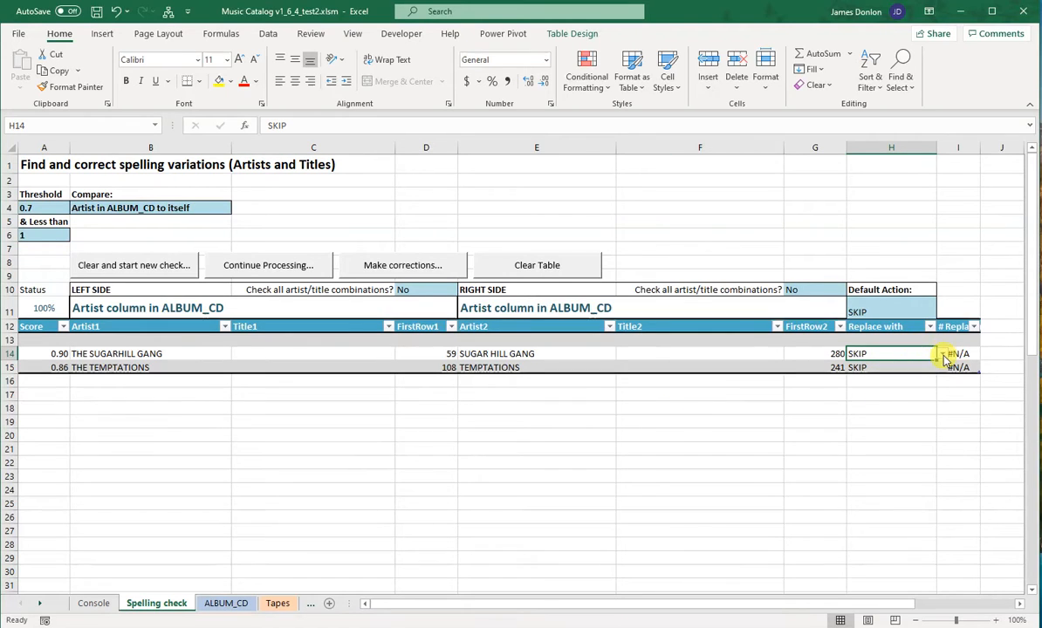
{"action": "left_click", "coordinate": [943, 354]}
{"action": "left_click", "coordinate": [939, 365]}
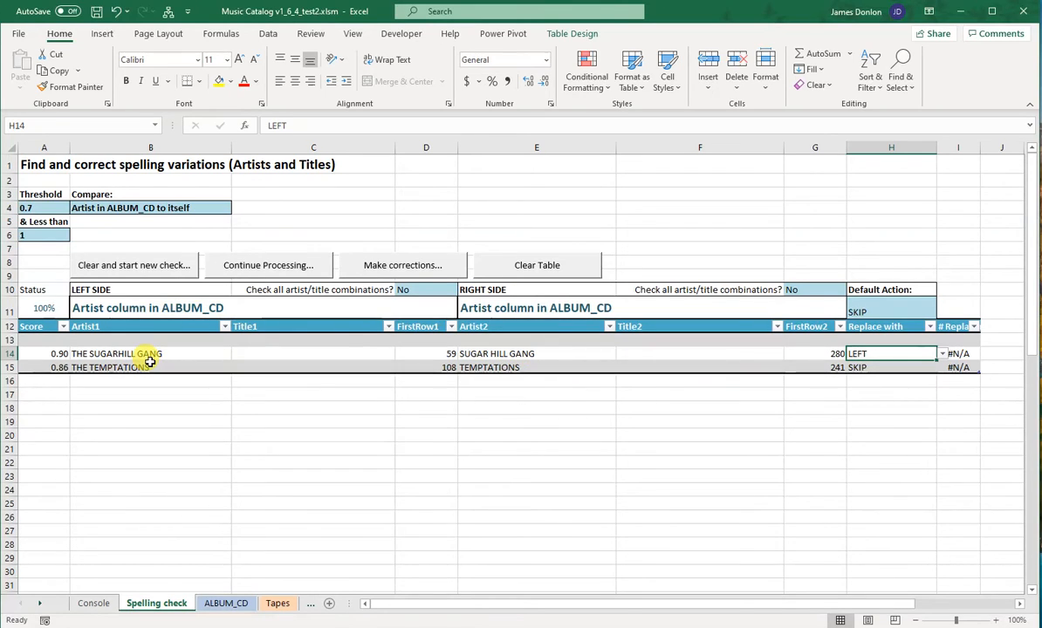
{"action": "left_click", "coordinate": [423, 273]}
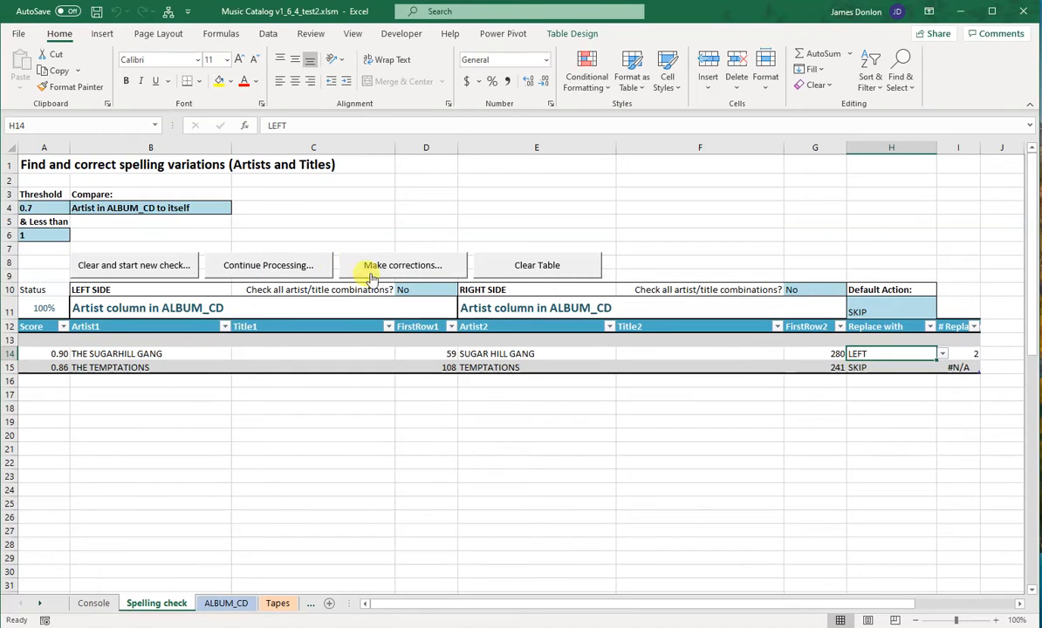
{"action": "left_click", "coordinate": [150, 270]}
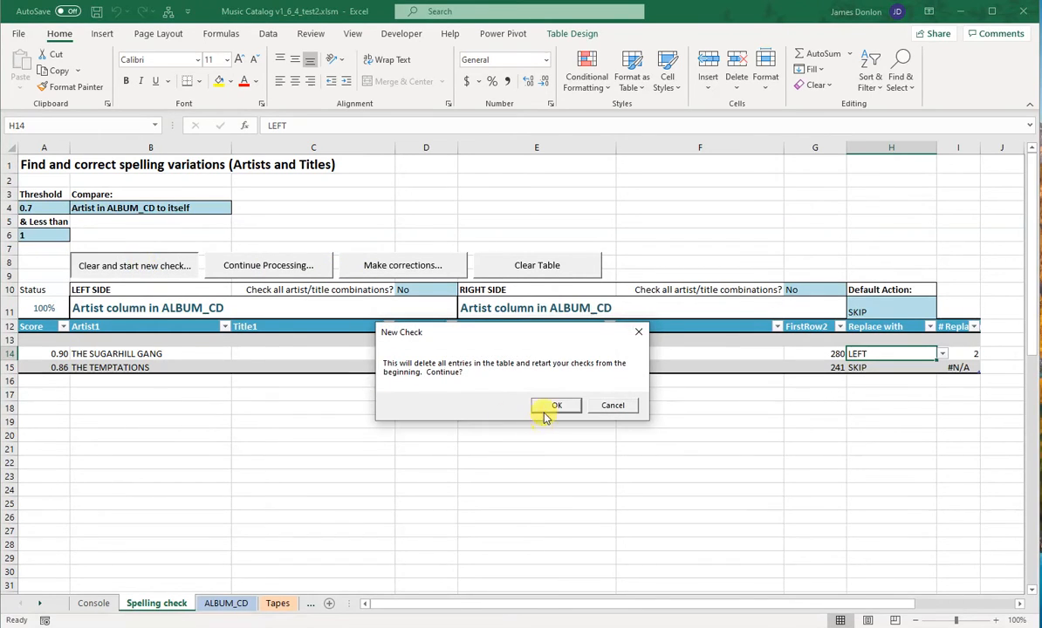
{"action": "left_click", "coordinate": [547, 405]}
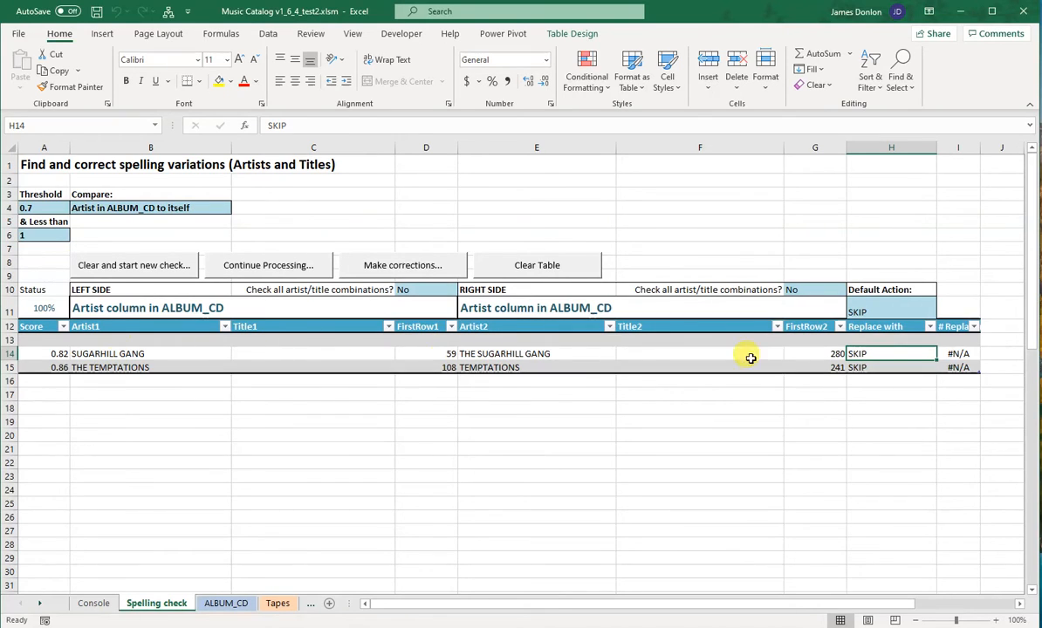
Step: Choose RIGHT for the SUGARHILL GANG match and LEFT for the THE TEMPTATIONS match, and make the corrections
{"action": "left_click", "coordinate": [915, 351]}
{"action": "left_click", "coordinate": [942, 355]}
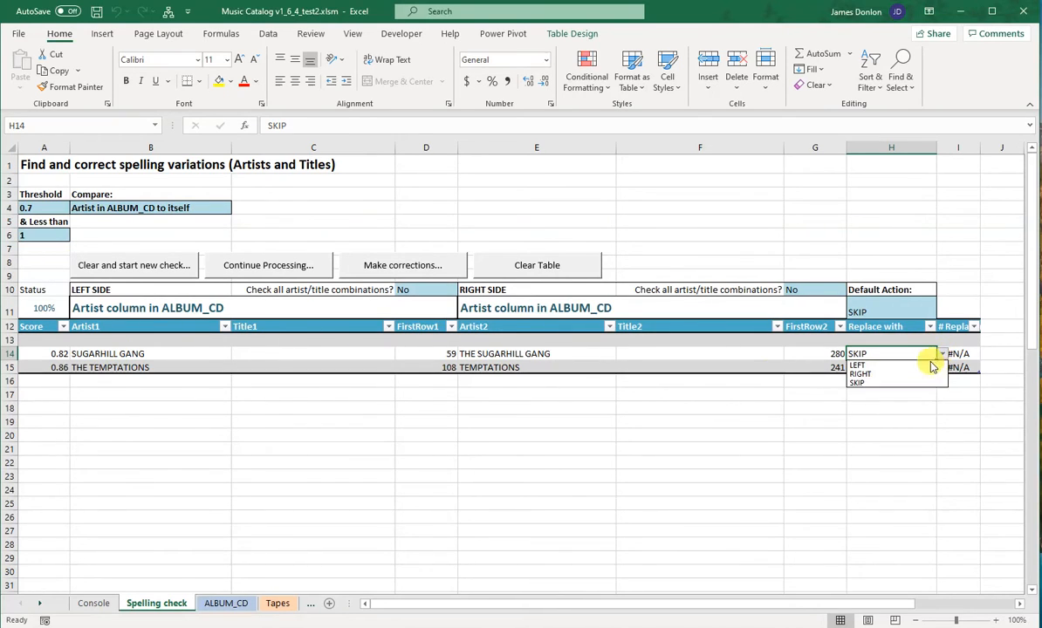
{"action": "left_click", "coordinate": [925, 370]}
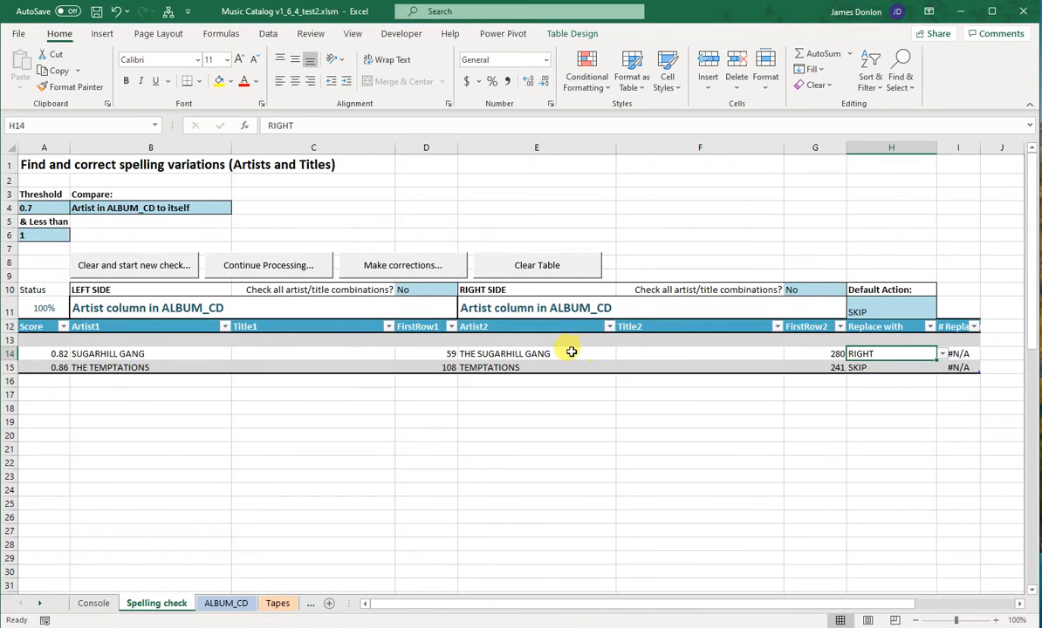
{"action": "left_click", "coordinate": [928, 367]}
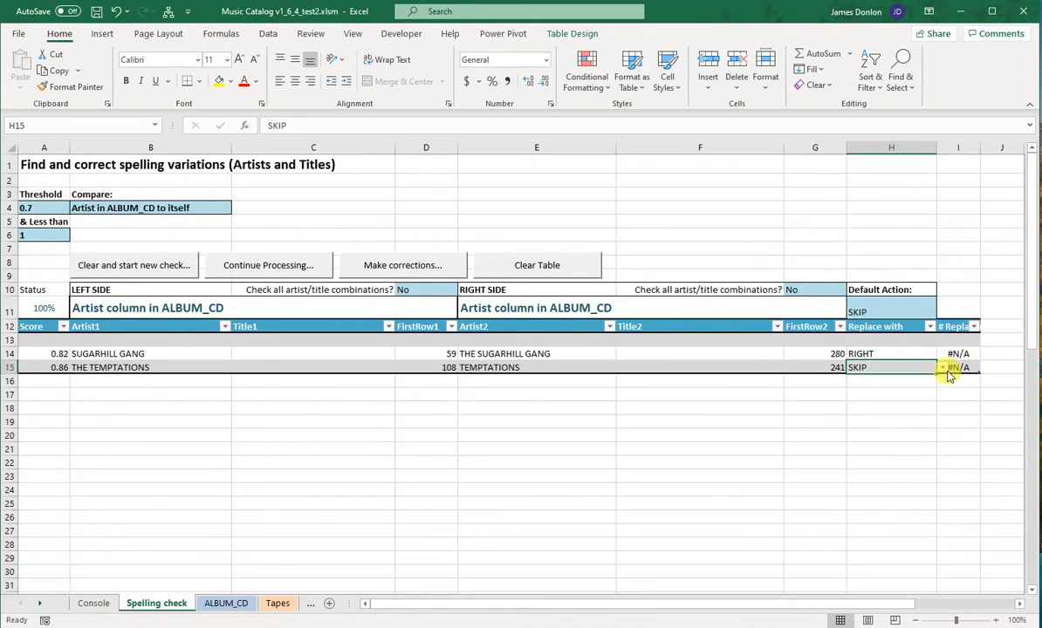
{"action": "left_click", "coordinate": [942, 367]}
{"action": "left_click", "coordinate": [927, 385]}
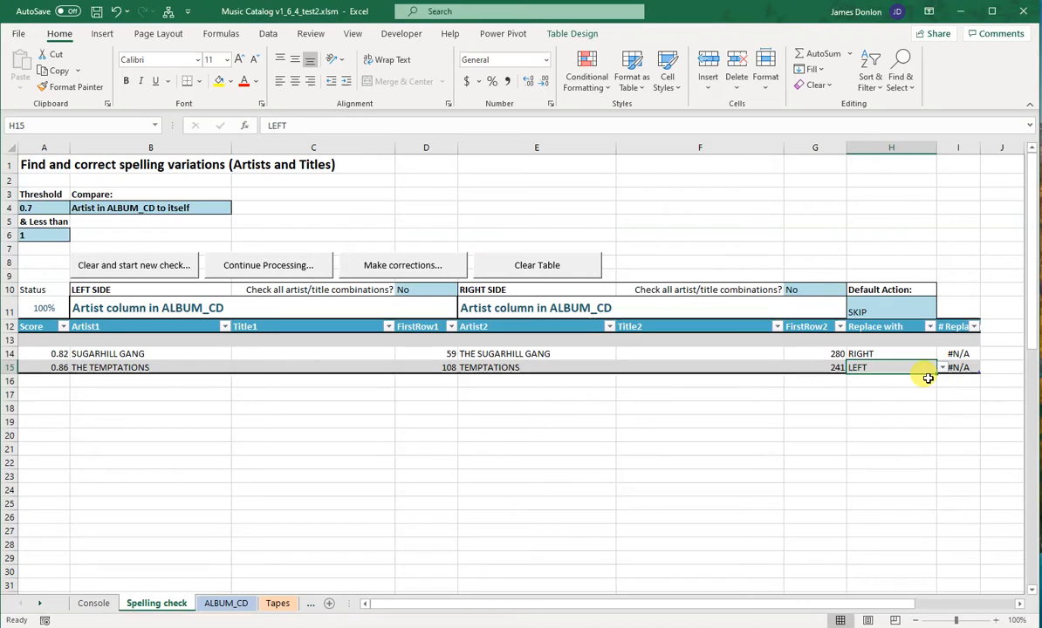
{"action": "left_click", "coordinate": [433, 267]}
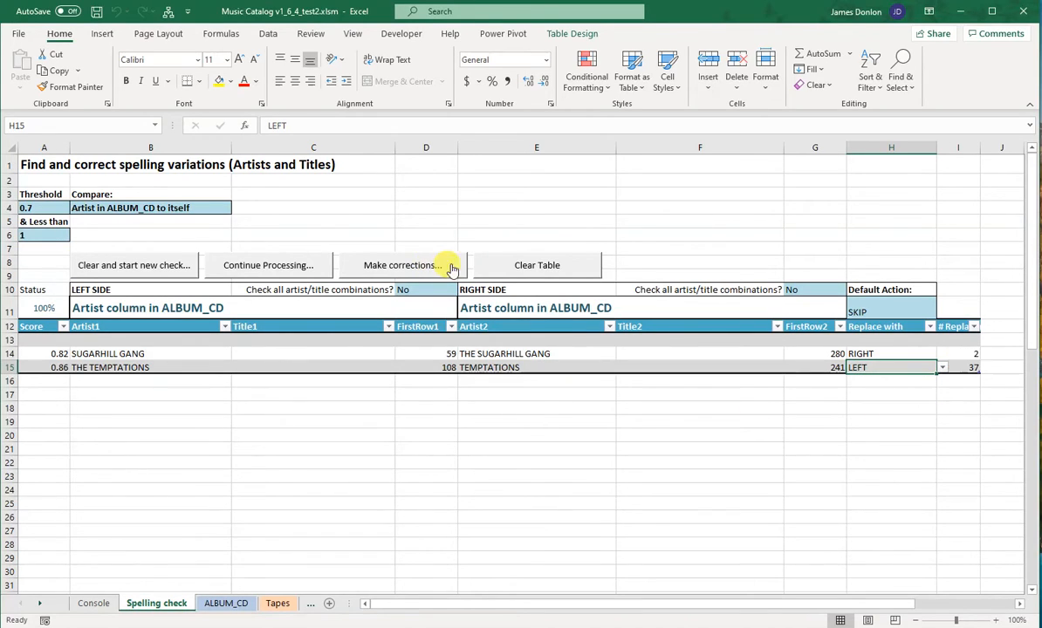
Step: Check the number of replacements for both corrected matches, and clear the table to run the artist check again
{"action": "left_click", "coordinate": [966, 357]}
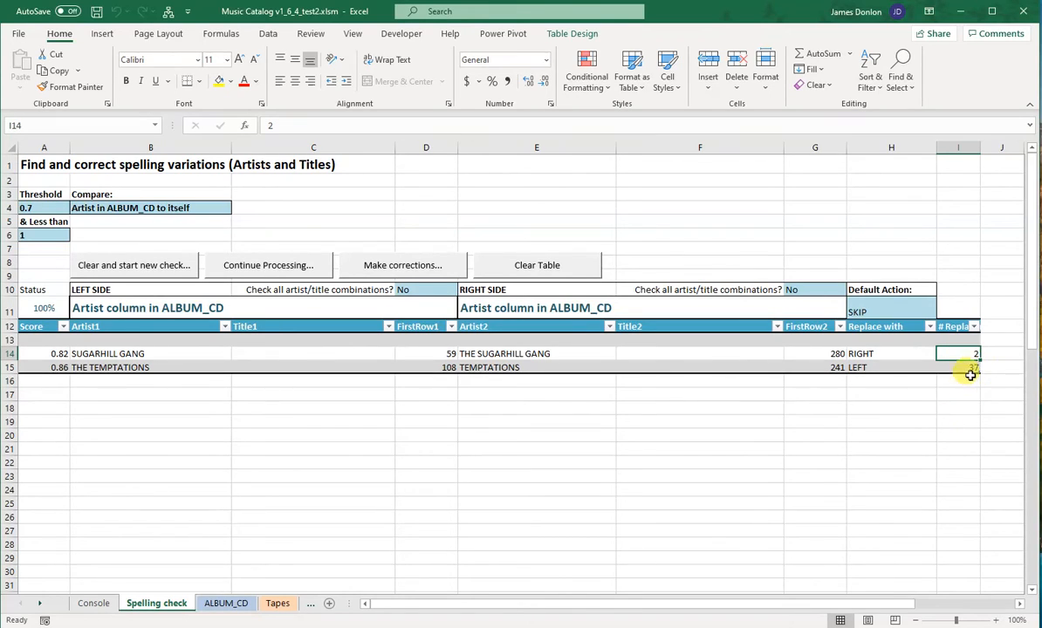
{"action": "left_click", "coordinate": [967, 369]}
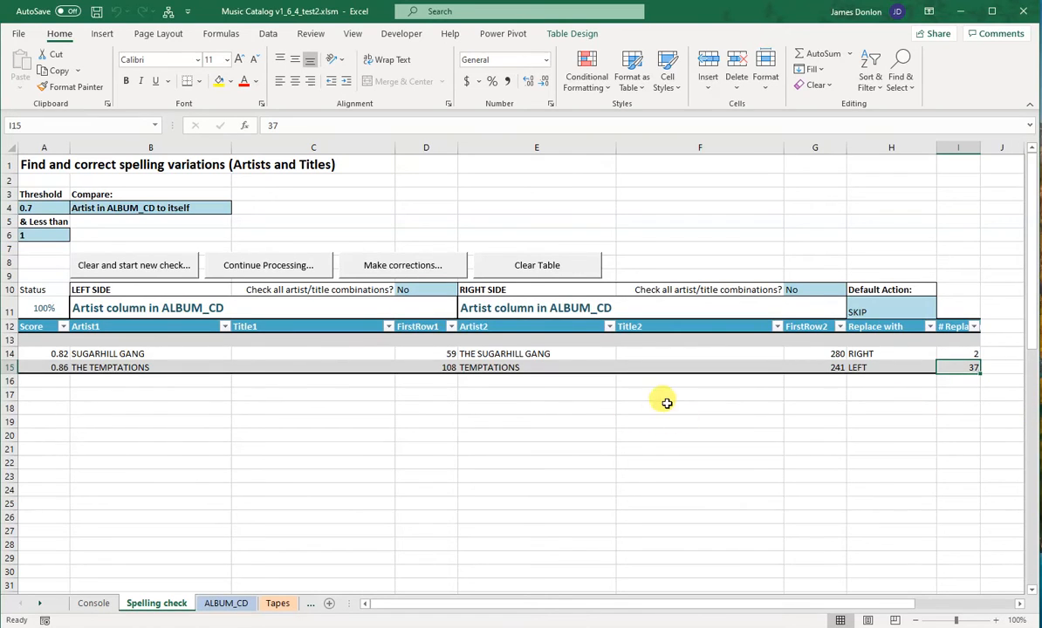
{"action": "left_click", "coordinate": [149, 273]}
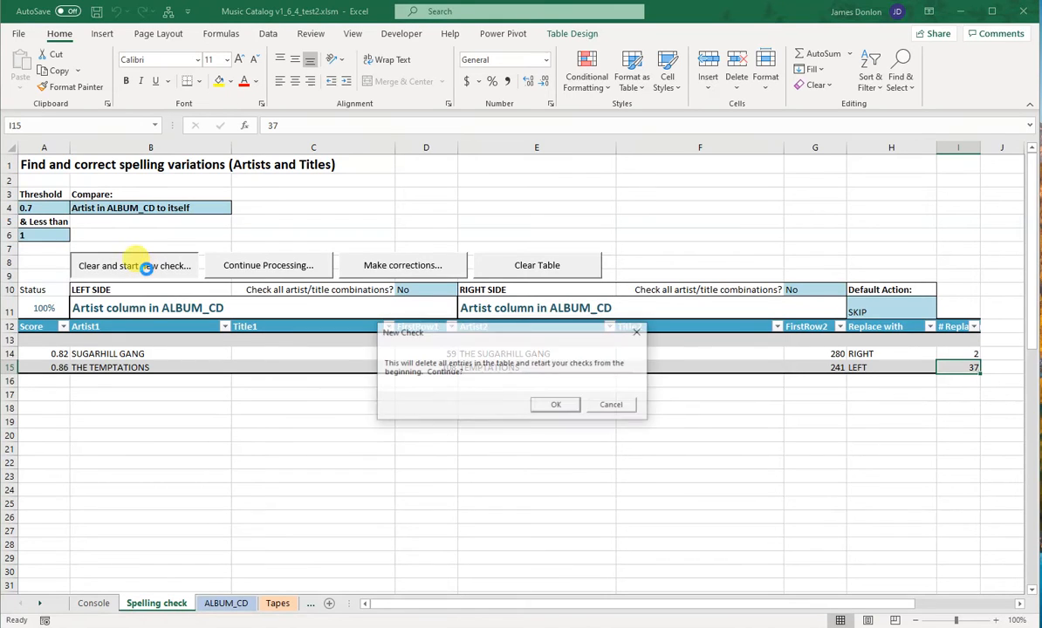
{"action": "left_click", "coordinate": [563, 408]}
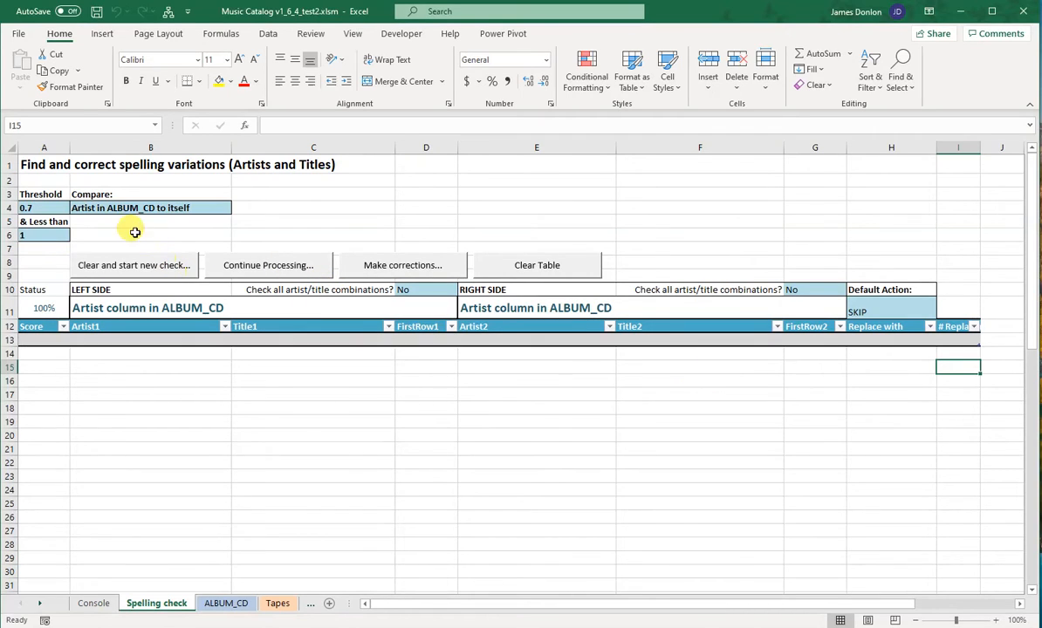
Step: Lower the match threshold to 0.6 and run a new check of the ALBUM_CD artists against themselves
{"action": "left_click", "coordinate": [59, 207]}
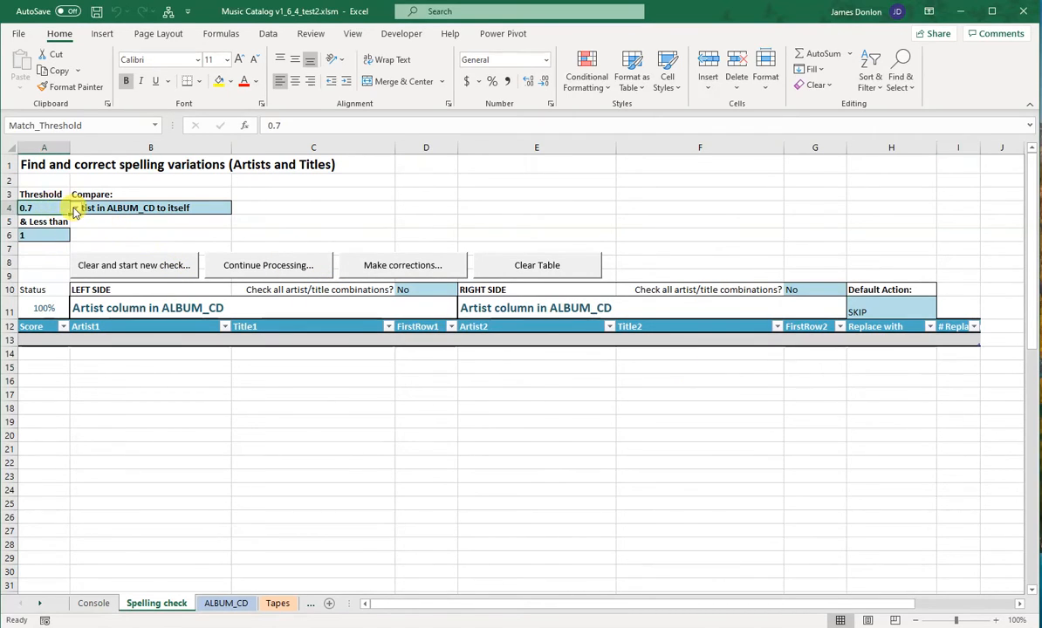
{"action": "left_click", "coordinate": [75, 208]}
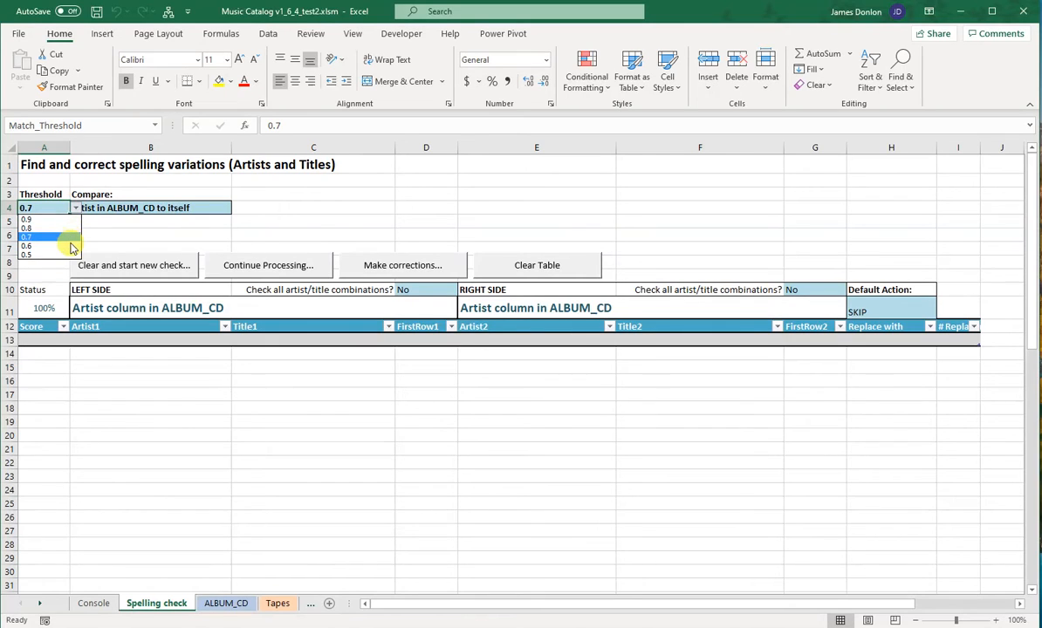
{"action": "left_click", "coordinate": [72, 247]}
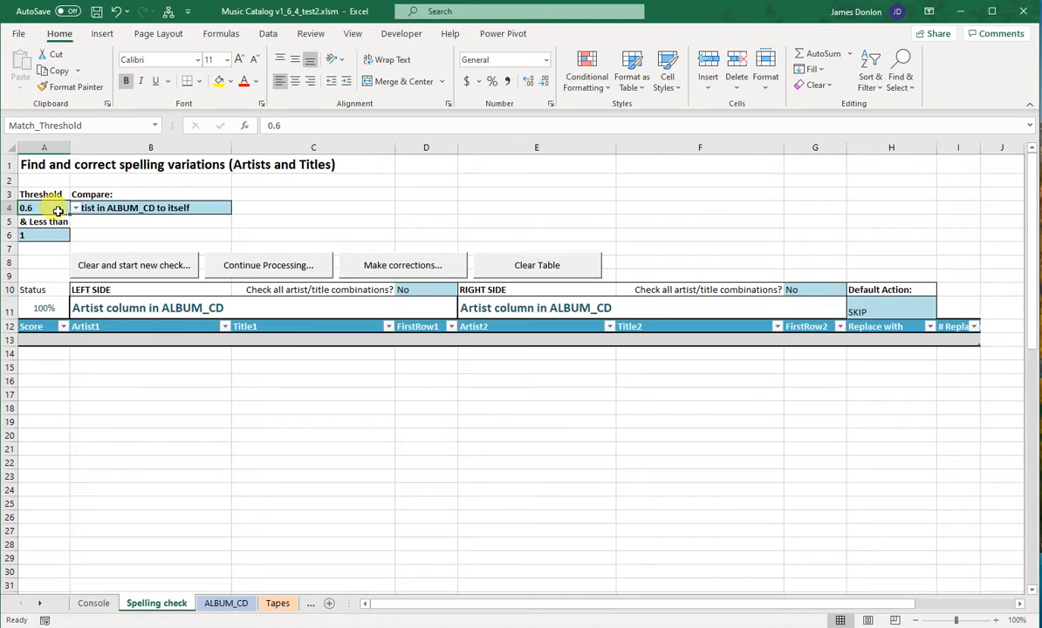
{"action": "left_click", "coordinate": [171, 265]}
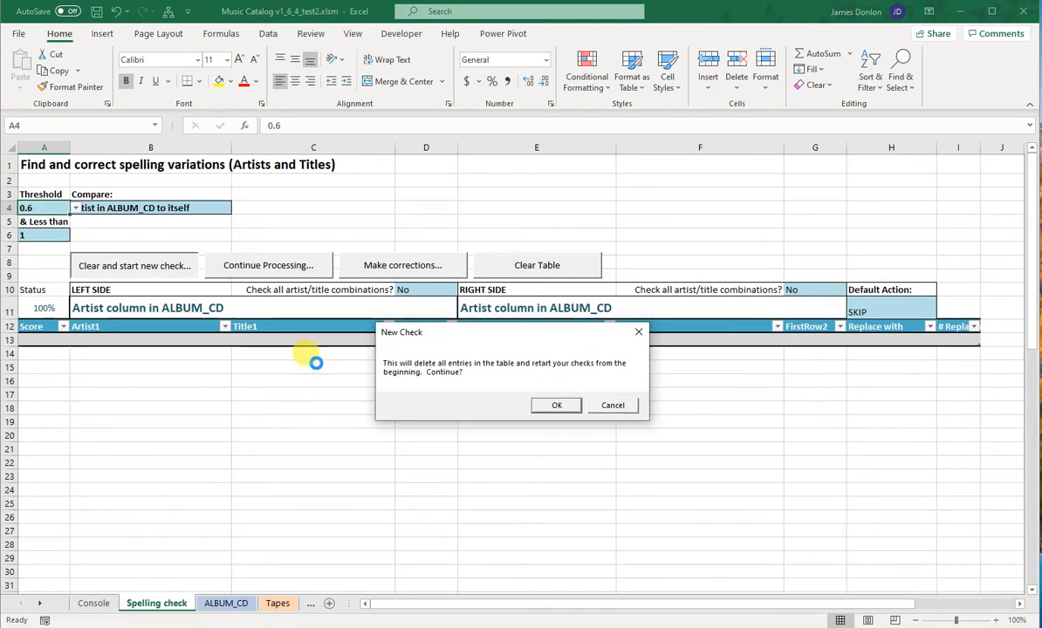
{"action": "left_click", "coordinate": [554, 407]}
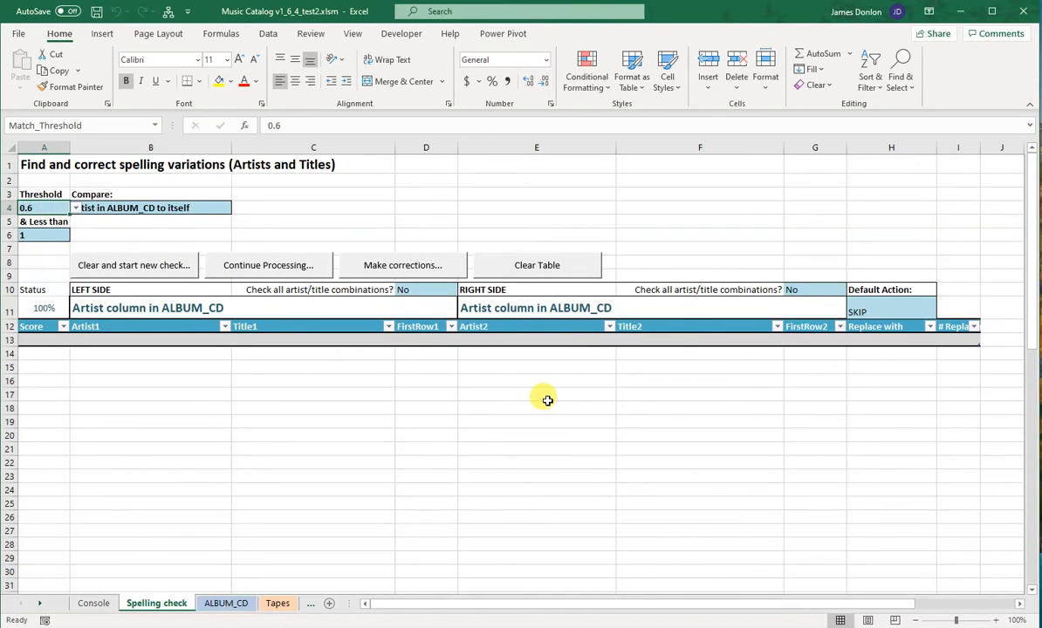
Step: Lower the match threshold to 0.5 and run a new check of the ALBUM_CD artists against themselves
{"action": "left_click", "coordinate": [75, 208]}
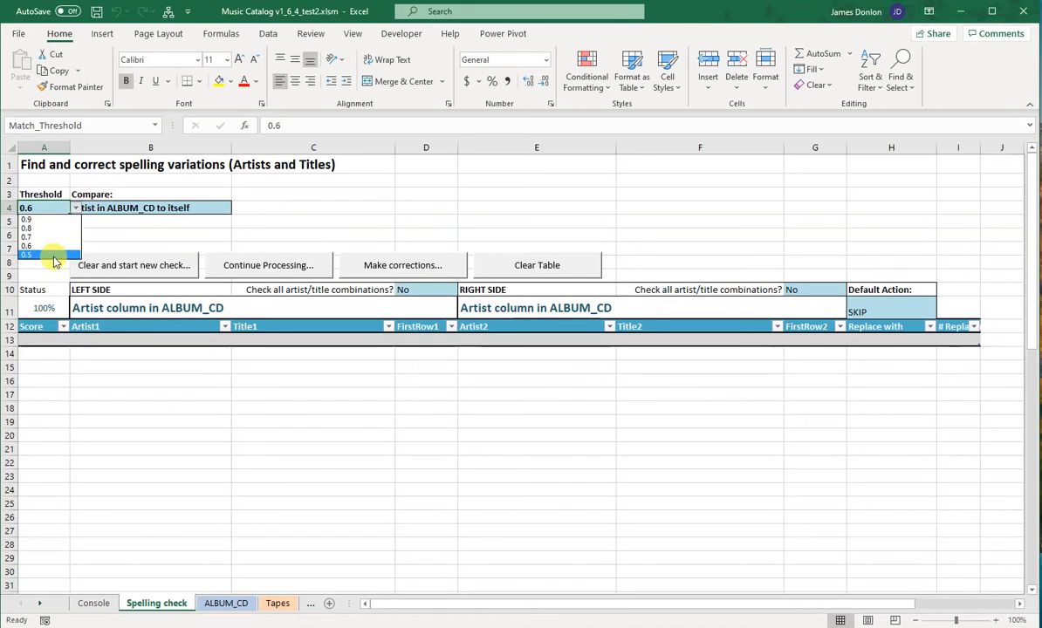
{"action": "left_click", "coordinate": [51, 255]}
{"action": "left_click", "coordinate": [116, 266]}
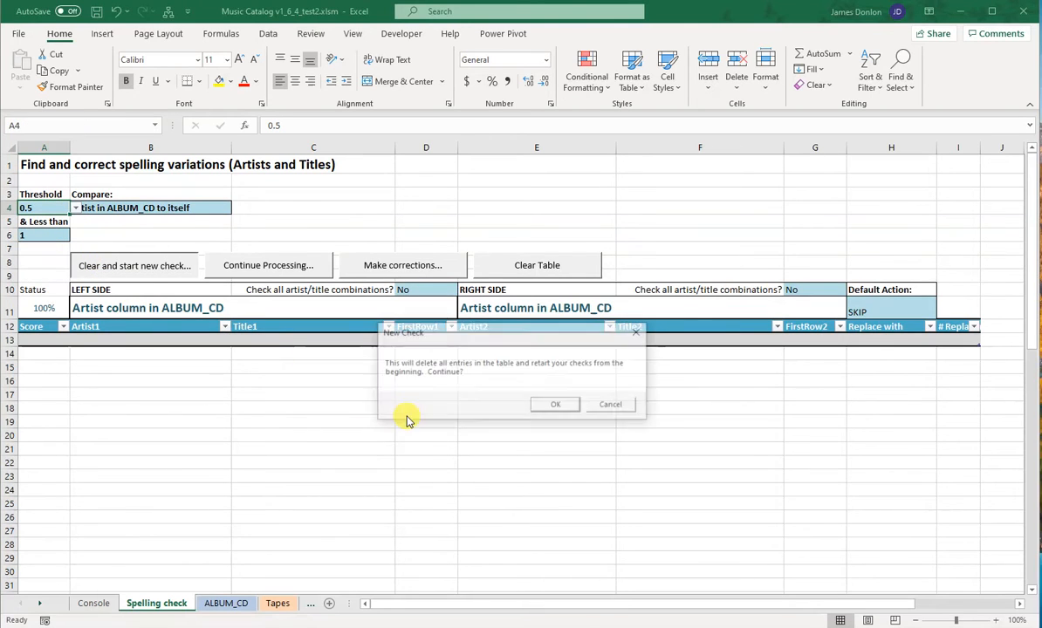
{"action": "left_click", "coordinate": [554, 406]}
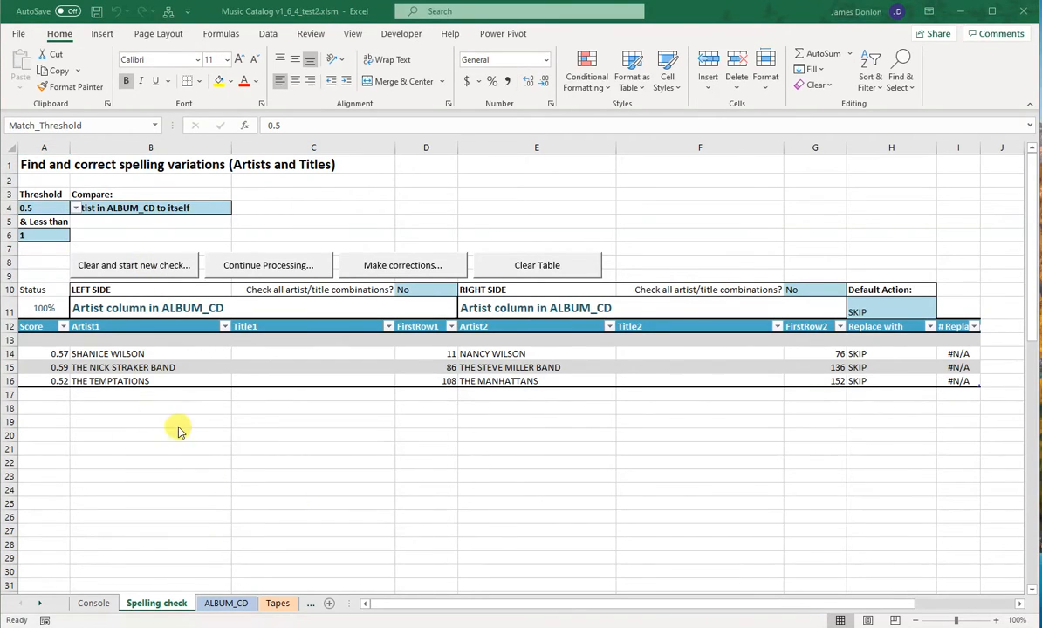
Step: Set the match threshold to 0.7 and the comparison to "Artist in ALBUM_CD to Artist in Tapes"
{"action": "left_click", "coordinate": [75, 209]}
{"action": "left_click", "coordinate": [58, 237]}
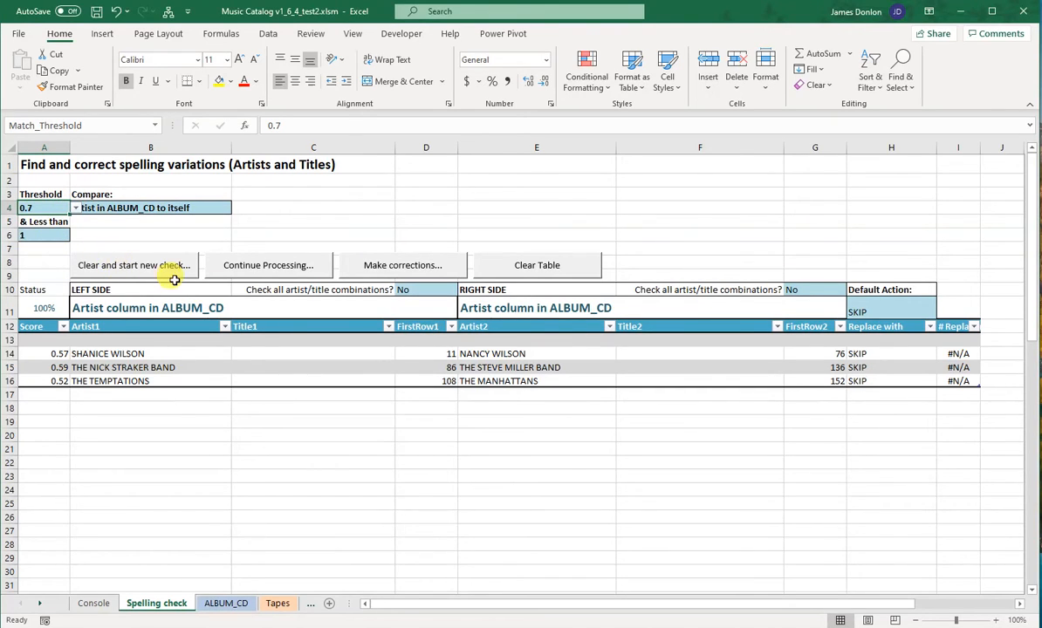
{"action": "left_click", "coordinate": [149, 209]}
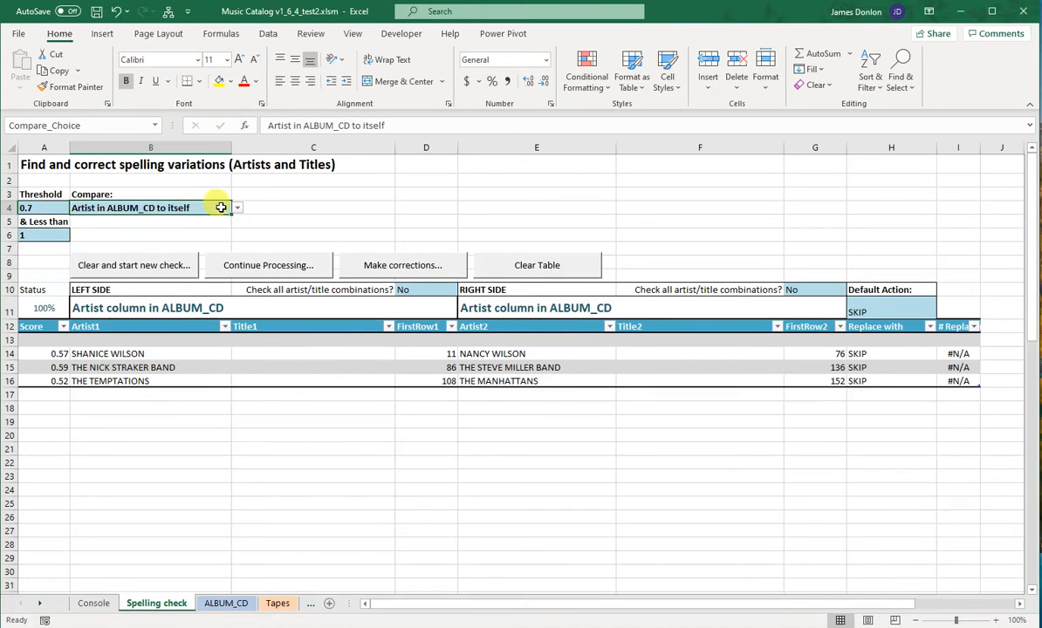
{"action": "left_click", "coordinate": [236, 208]}
{"action": "left_click", "coordinate": [227, 221]}
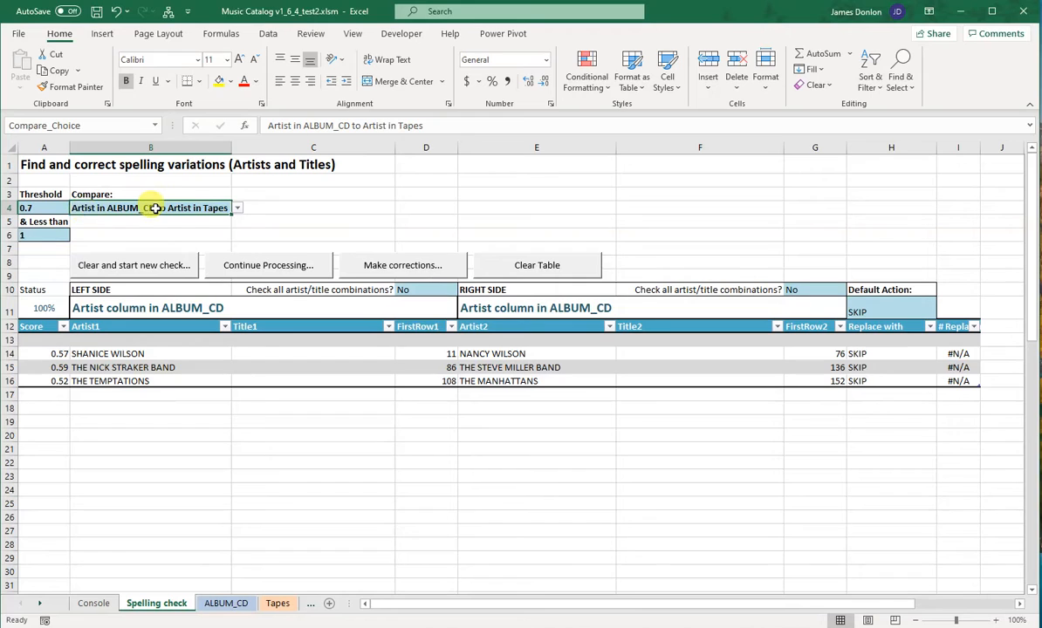
{"action": "left_click", "coordinate": [163, 267]}
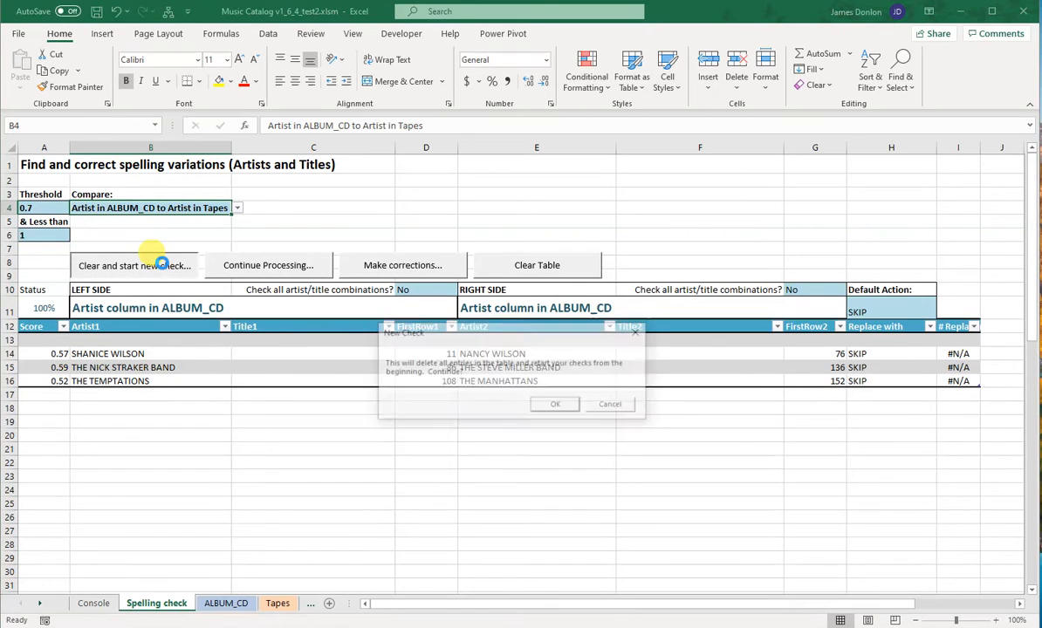
{"action": "left_click", "coordinate": [572, 408]}
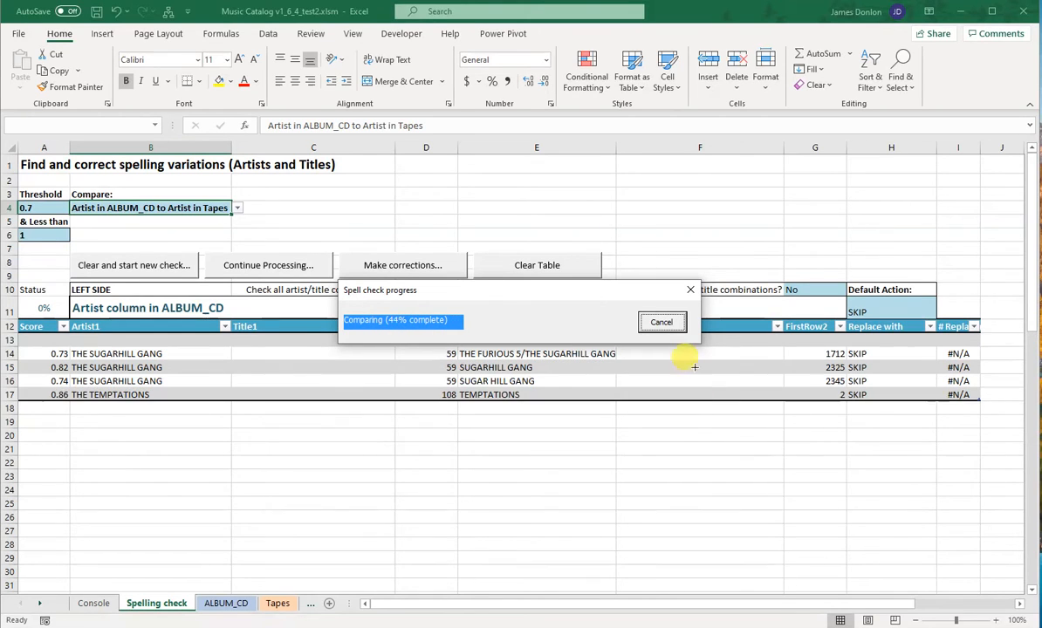
{"action": "left_click", "coordinate": [663, 322]}
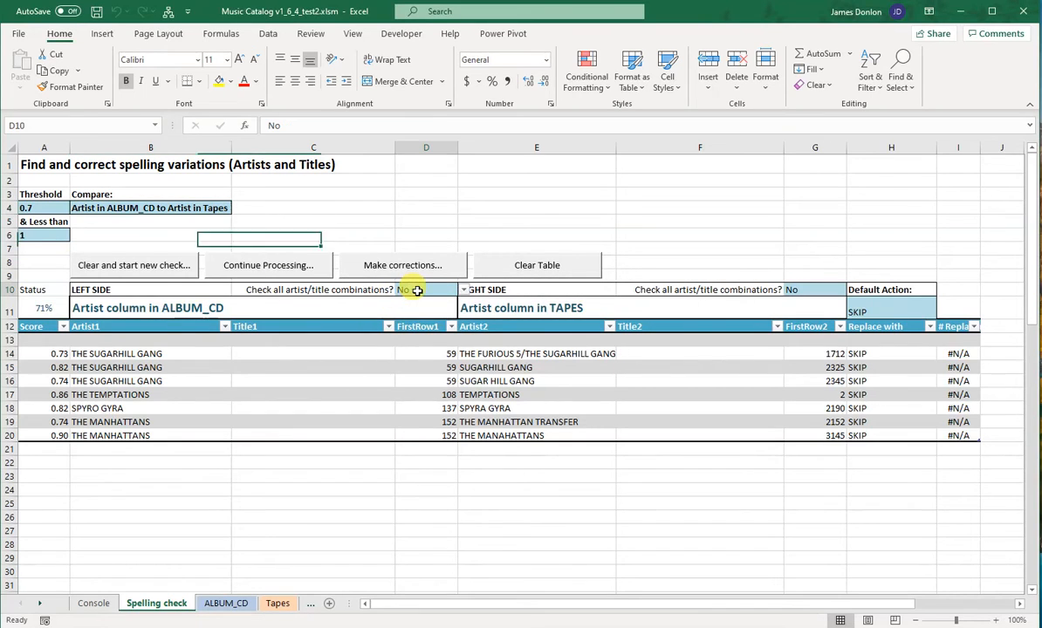
Step: Set "Check all artist/title combinations?" to Yes for both sides, and clear the table to run a new check
{"action": "left_click", "coordinate": [470, 291]}
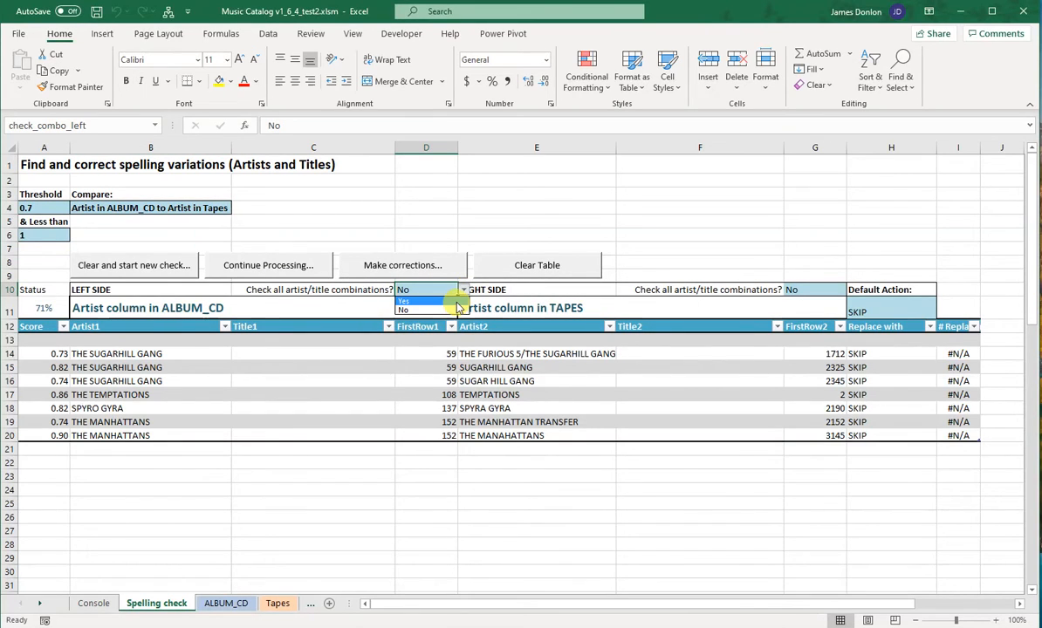
{"action": "left_click", "coordinate": [454, 301]}
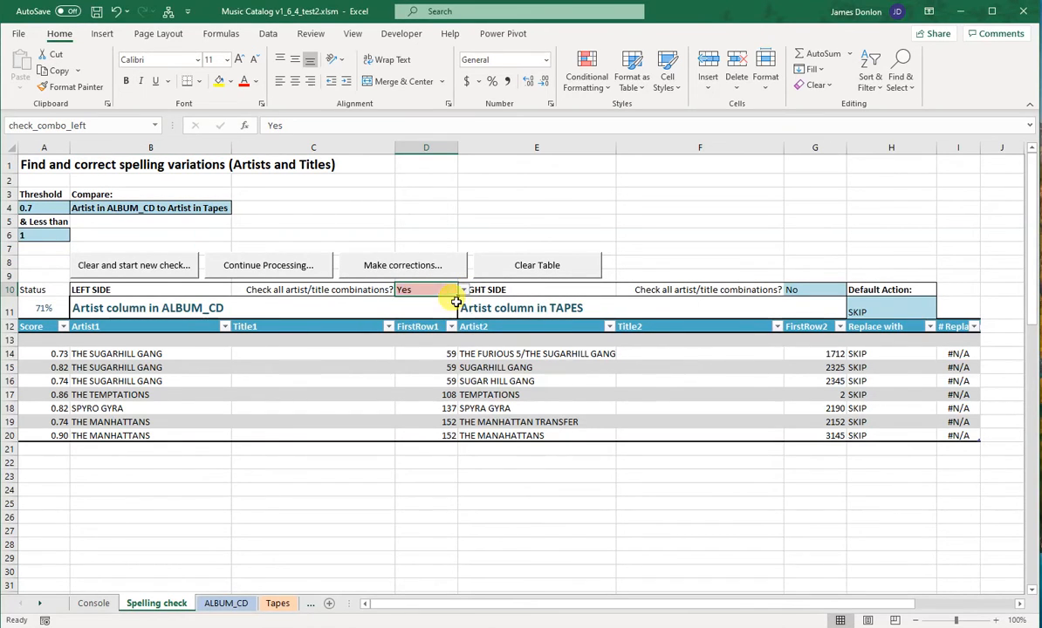
{"action": "left_click", "coordinate": [805, 290]}
{"action": "left_click", "coordinate": [829, 301]}
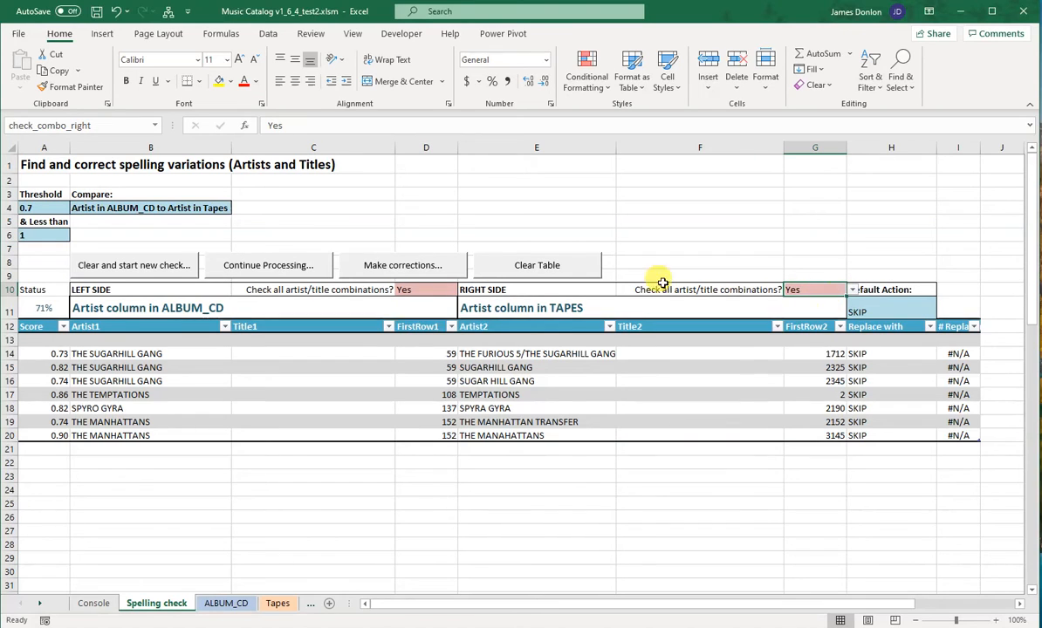
{"action": "left_click", "coordinate": [153, 265]}
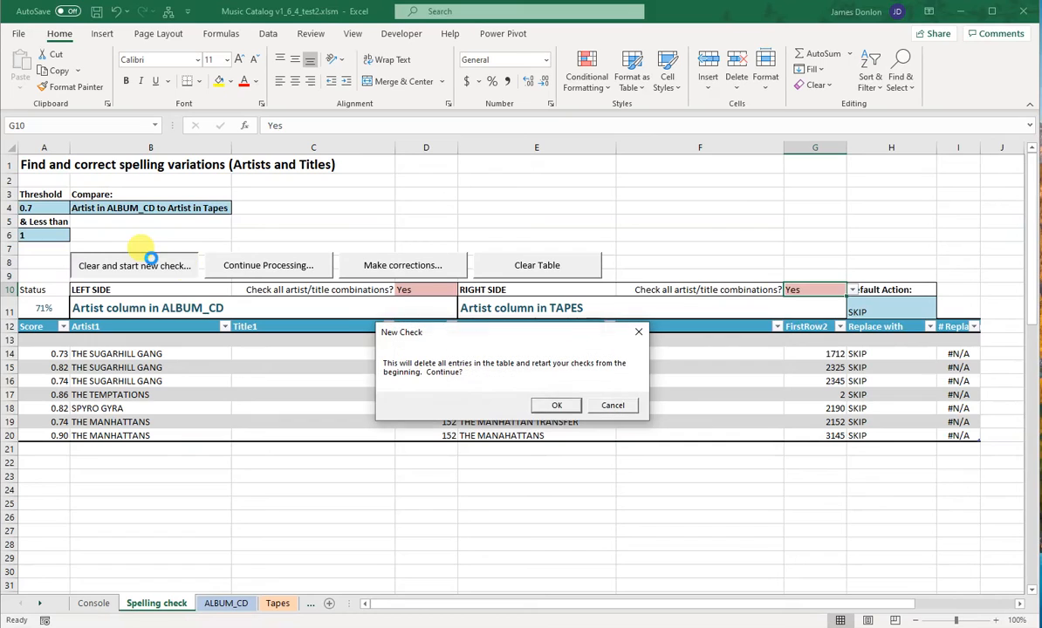
{"action": "left_click", "coordinate": [552, 404]}
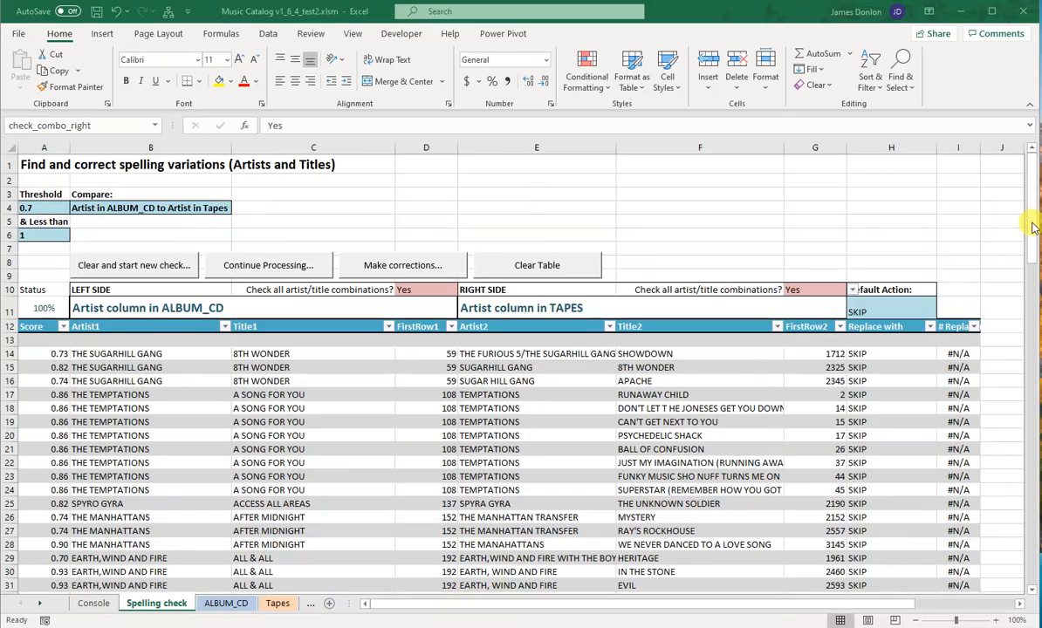
{"action": "left_click_drag", "start_coordinate": [1033, 228], "coordinate": [1034, 233]}
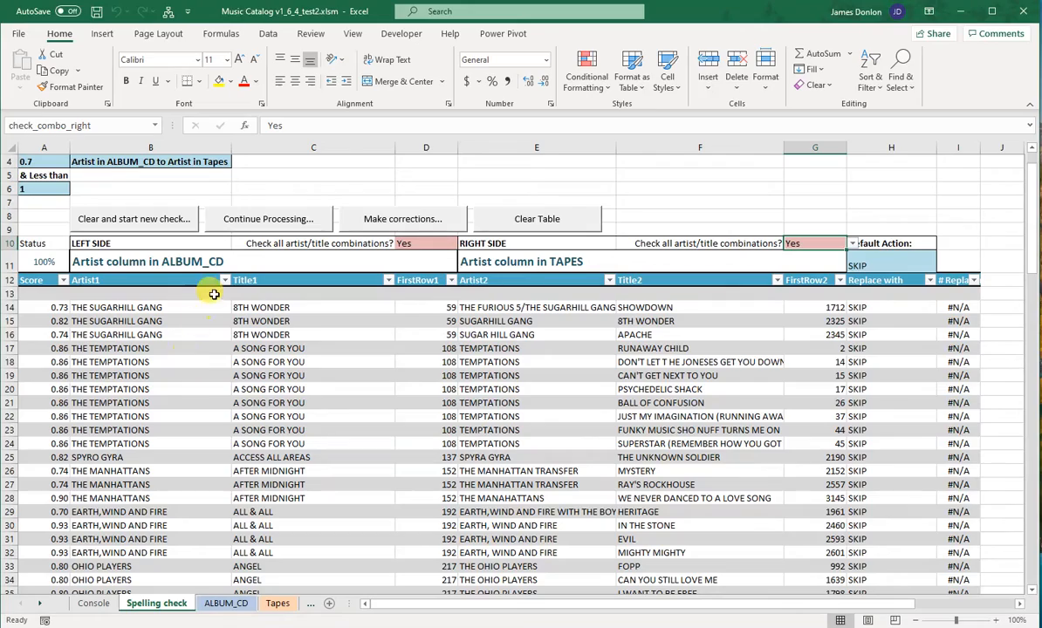
{"action": "left_click_drag", "start_coordinate": [1033, 209], "coordinate": [1034, 174]}
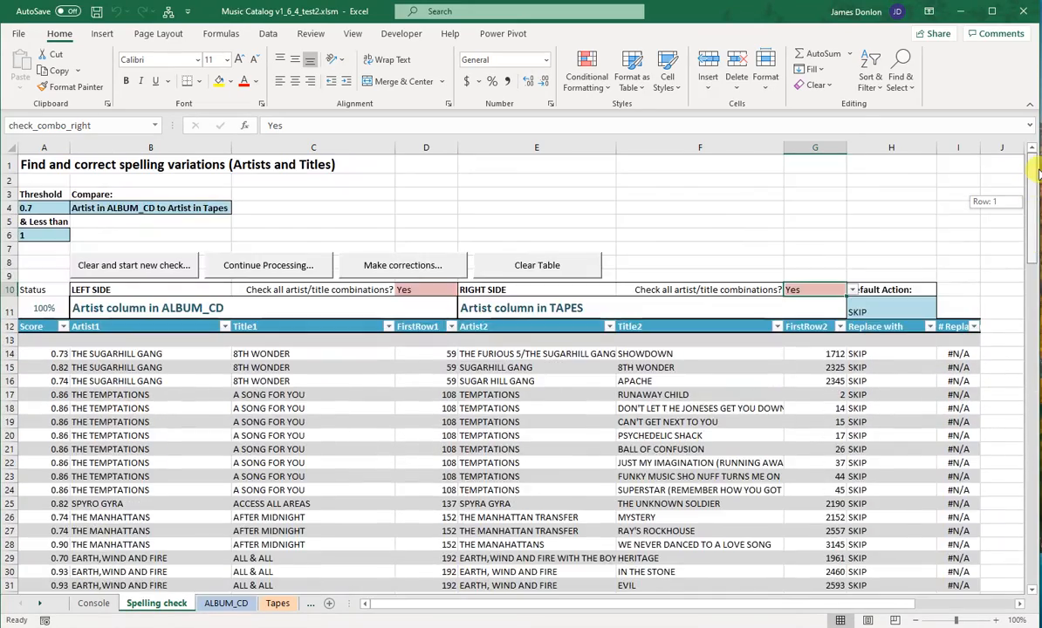
Step: Filter the Artist1 column of the results table to entries matching "temp"
{"action": "left_click", "coordinate": [225, 327]}
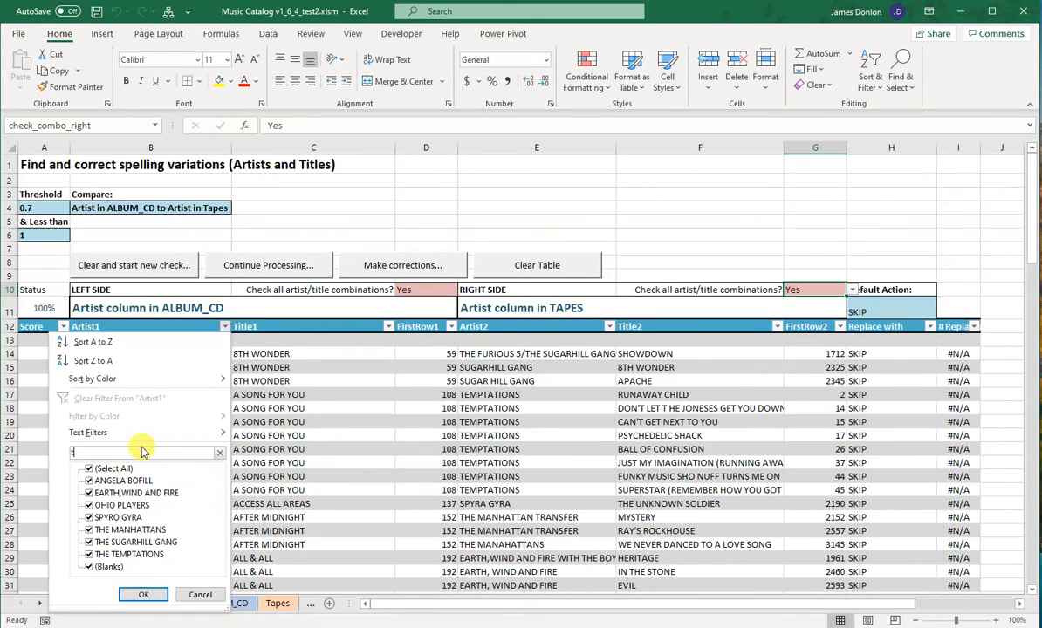
{"action": "type", "text": "temp"}
{"action": "key", "text": "Return"}
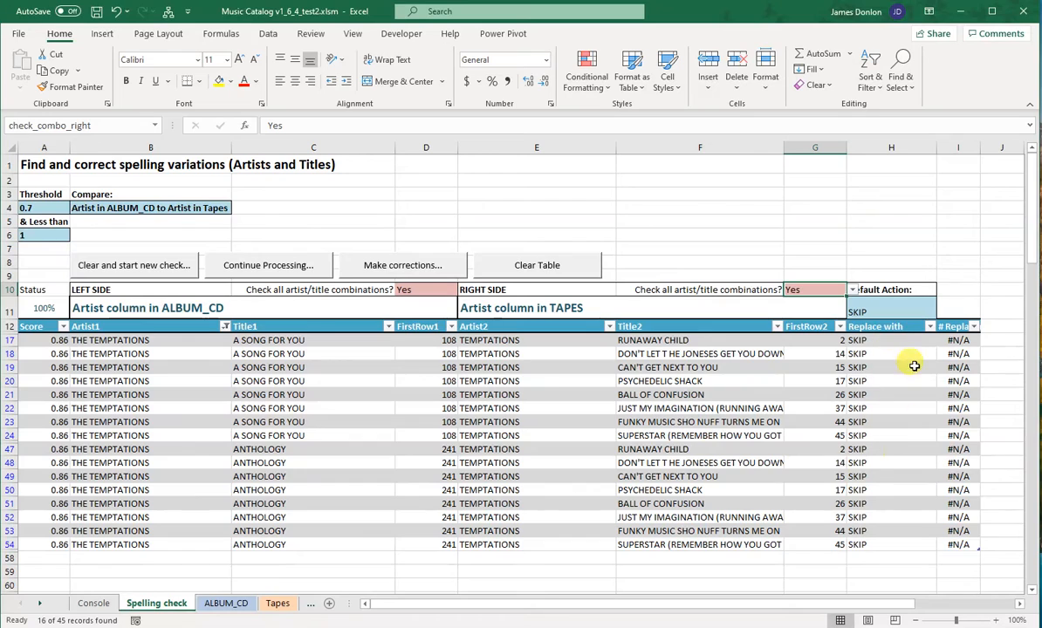
Step: Set "Replace with" to LEFT for all filtered THE TEMPTATIONS rows, and clear the Artist1 filter
{"action": "left_click", "coordinate": [912, 340]}
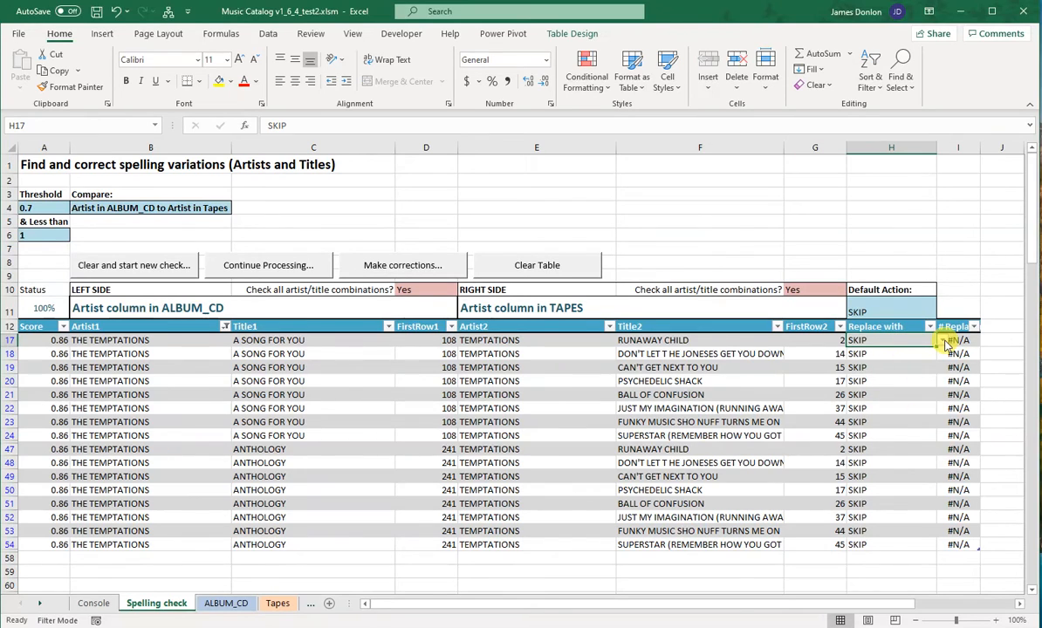
{"action": "left_click", "coordinate": [943, 341]}
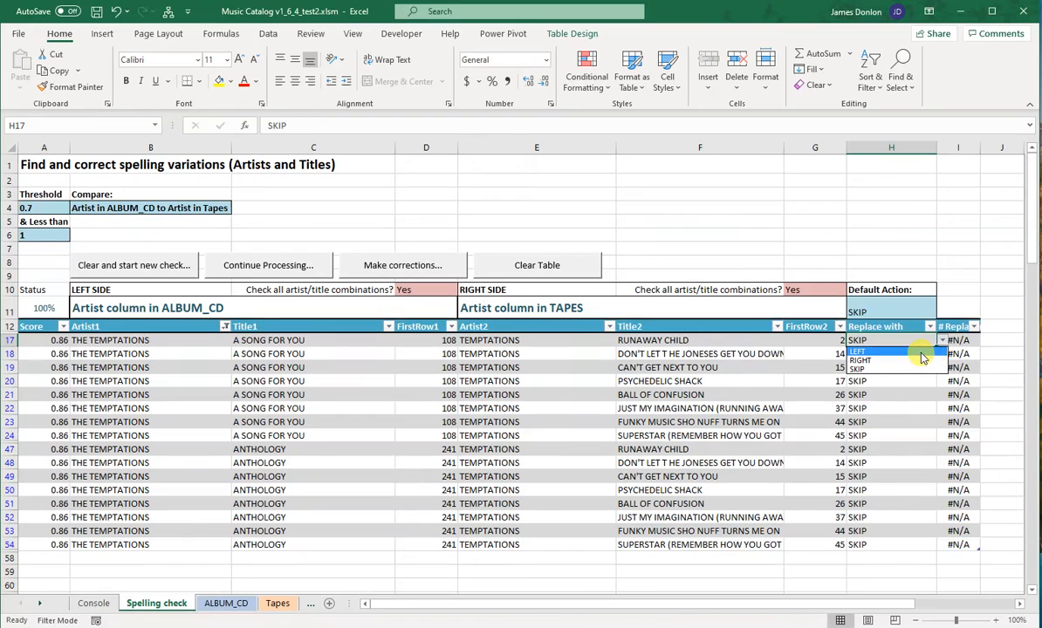
{"action": "left_click", "coordinate": [919, 350]}
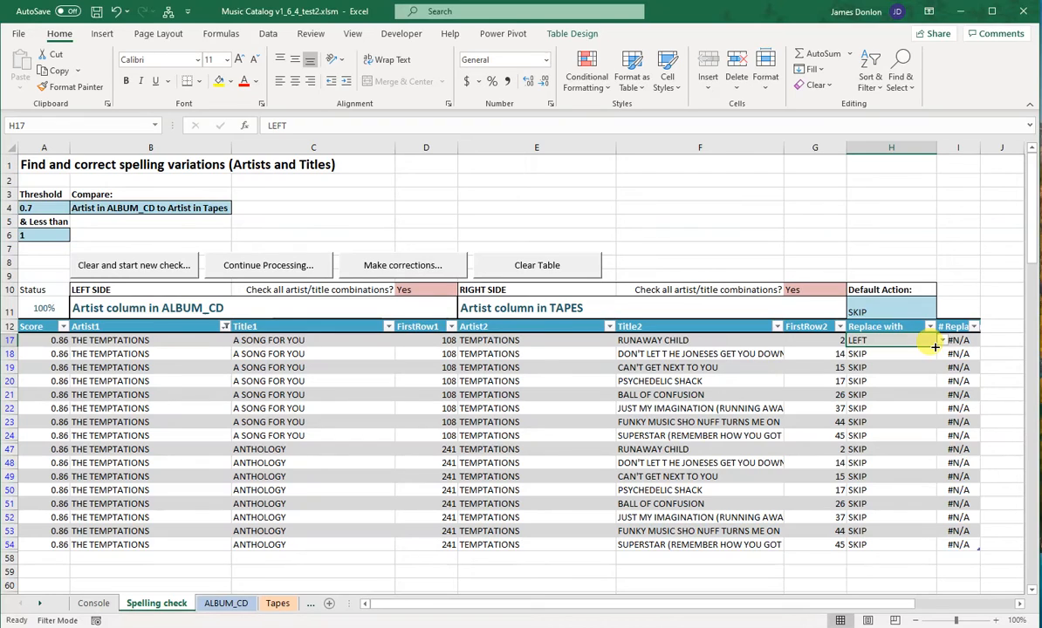
{"action": "left_click_drag", "start_coordinate": [935, 347], "coordinate": [935, 347]}
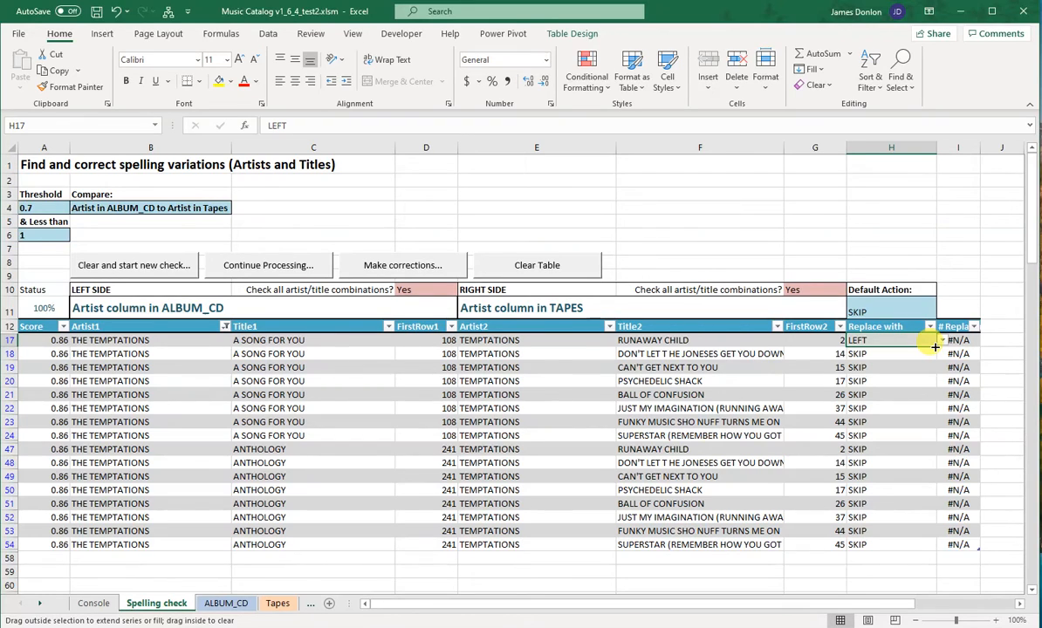
{"action": "left_click_drag", "start_coordinate": [934, 350], "coordinate": [899, 548]}
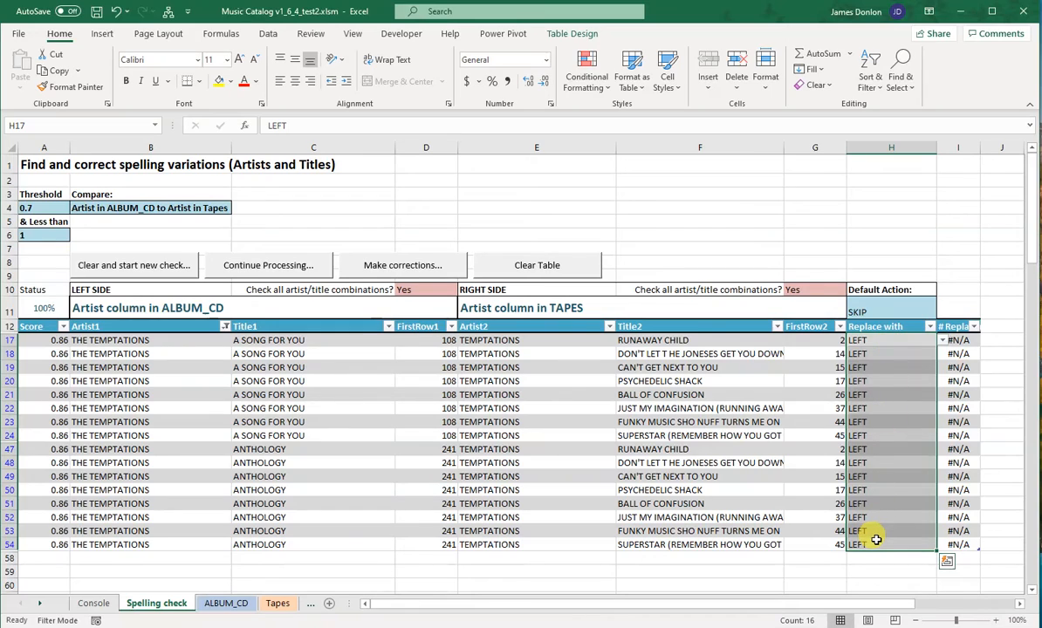
{"action": "left_click", "coordinate": [876, 544]}
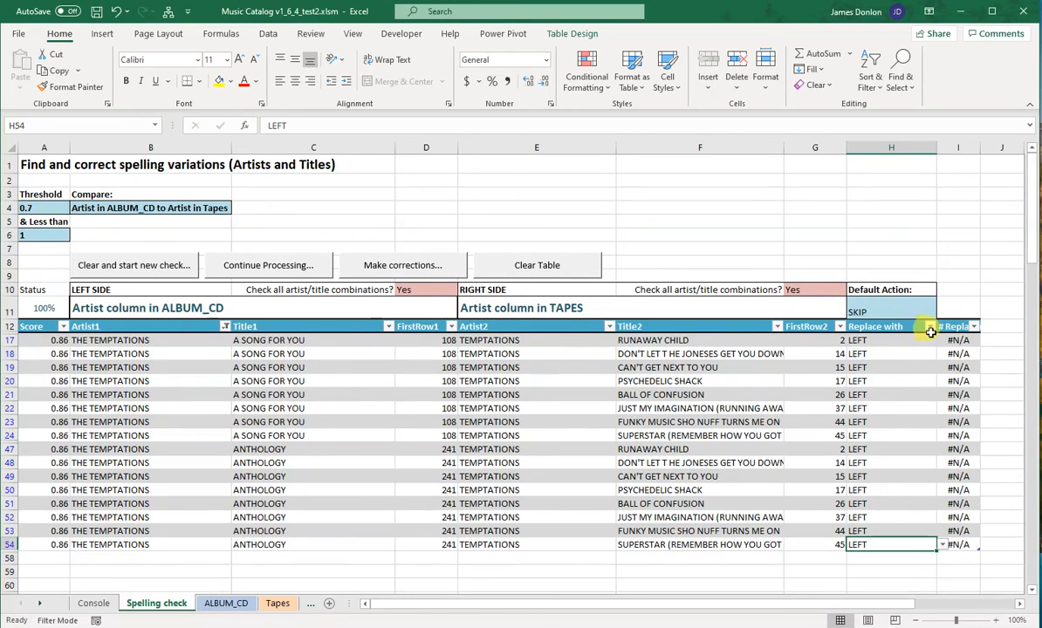
{"action": "left_click", "coordinate": [225, 326]}
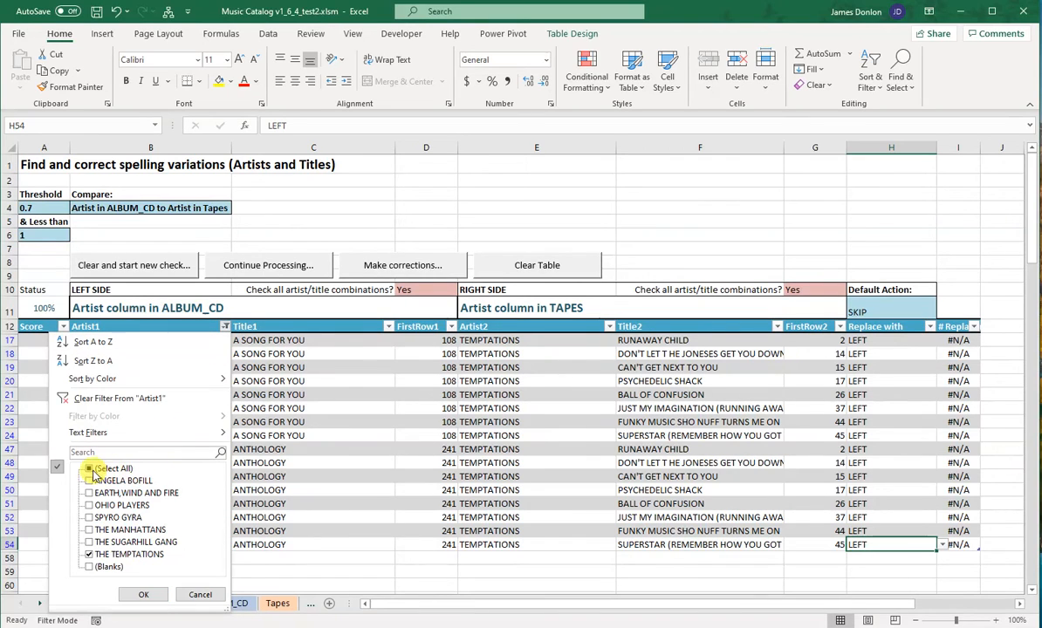
{"action": "left_click", "coordinate": [96, 400]}
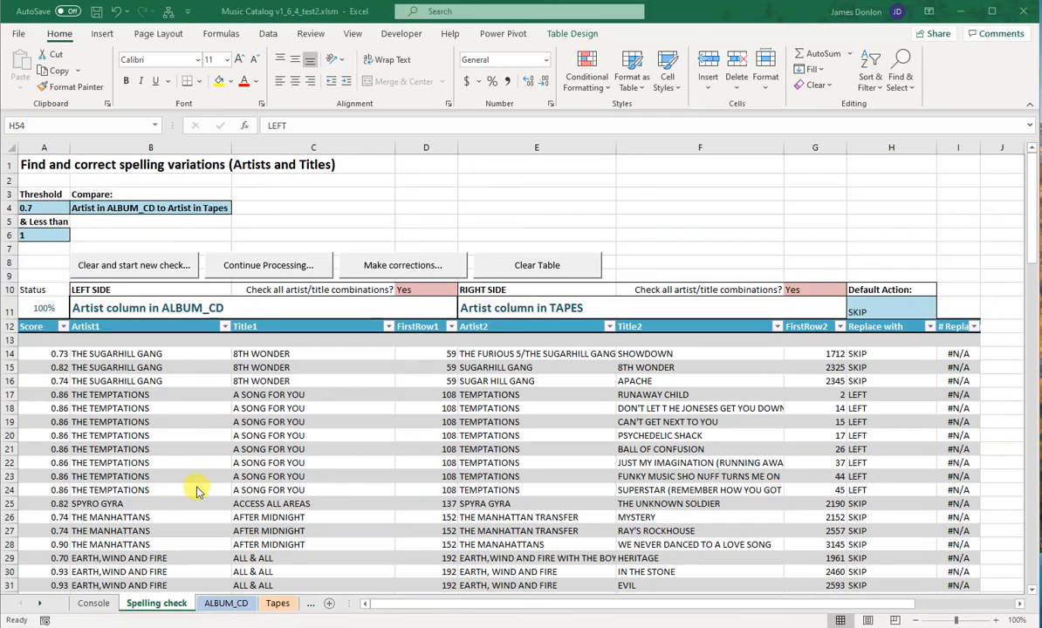
Step: Set "Replace with" to LEFT for the SUGARHILL GANG and SUGAR HILL GANG matches in rows 15 and 16
{"action": "left_click", "coordinate": [522, 367]}
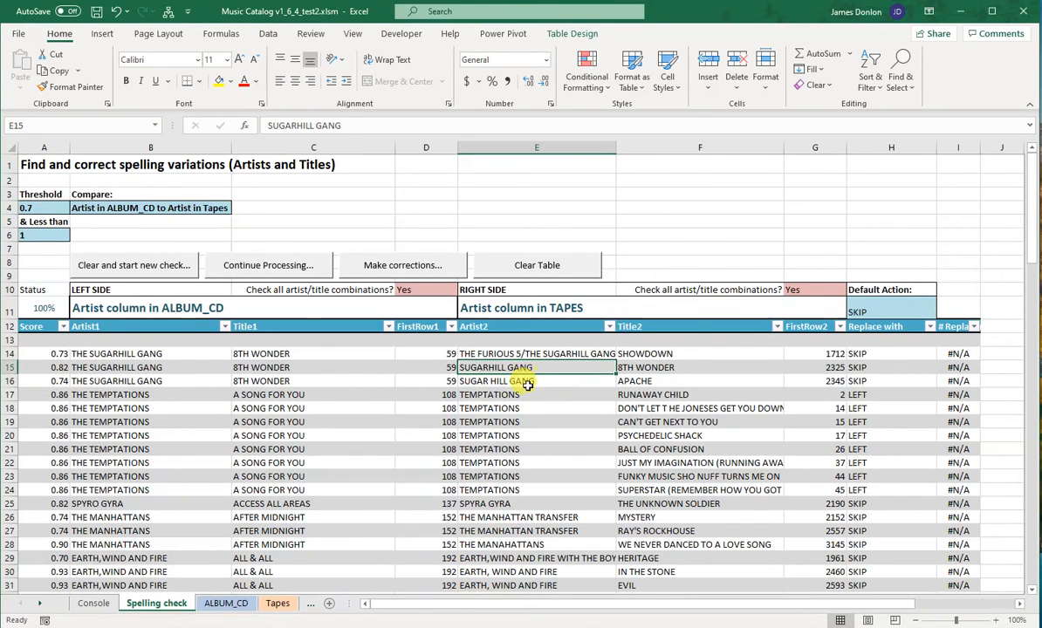
{"action": "left_click", "coordinate": [524, 381]}
{"action": "left_click", "coordinate": [883, 368]}
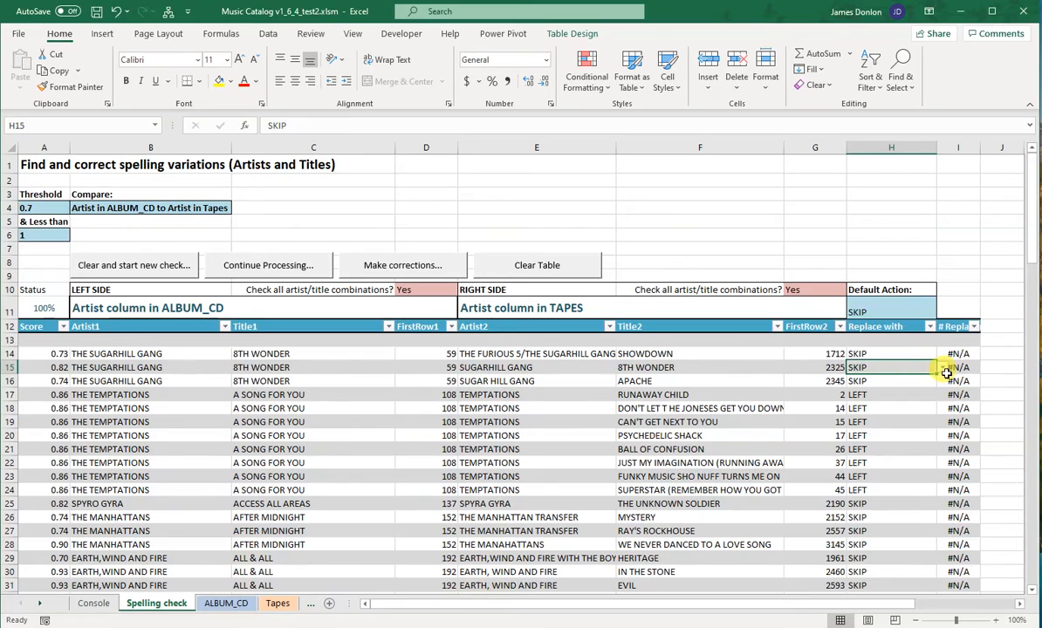
{"action": "left_click", "coordinate": [944, 369]}
{"action": "left_click", "coordinate": [934, 379]}
{"action": "left_click", "coordinate": [921, 383]}
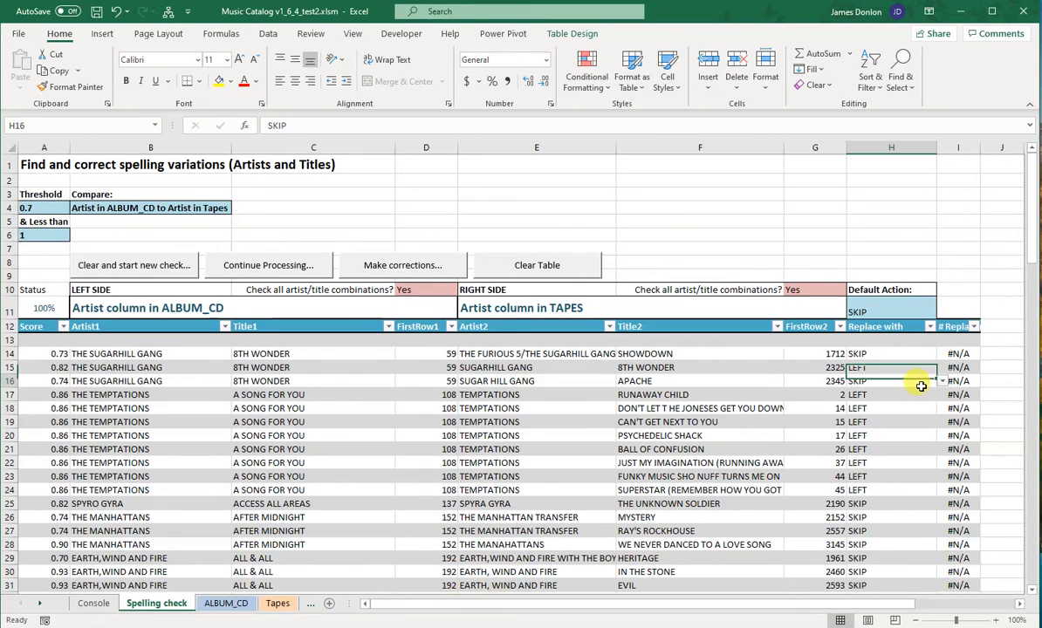
{"action": "left_click", "coordinate": [943, 381]}
{"action": "left_click", "coordinate": [868, 401]}
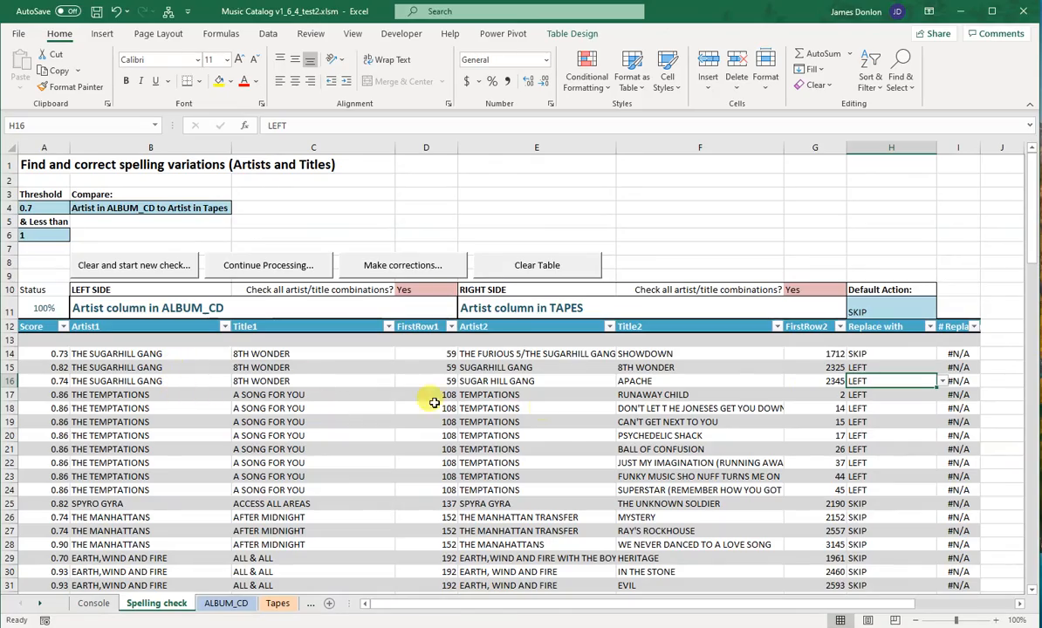
Step: Set "Replace with" to LEFT for all ANGELA BOFILL rows, rows 39 to 46
{"action": "scroll", "coordinate": [590, 431], "scroll_direction": "down", "scroll_amount": 7}
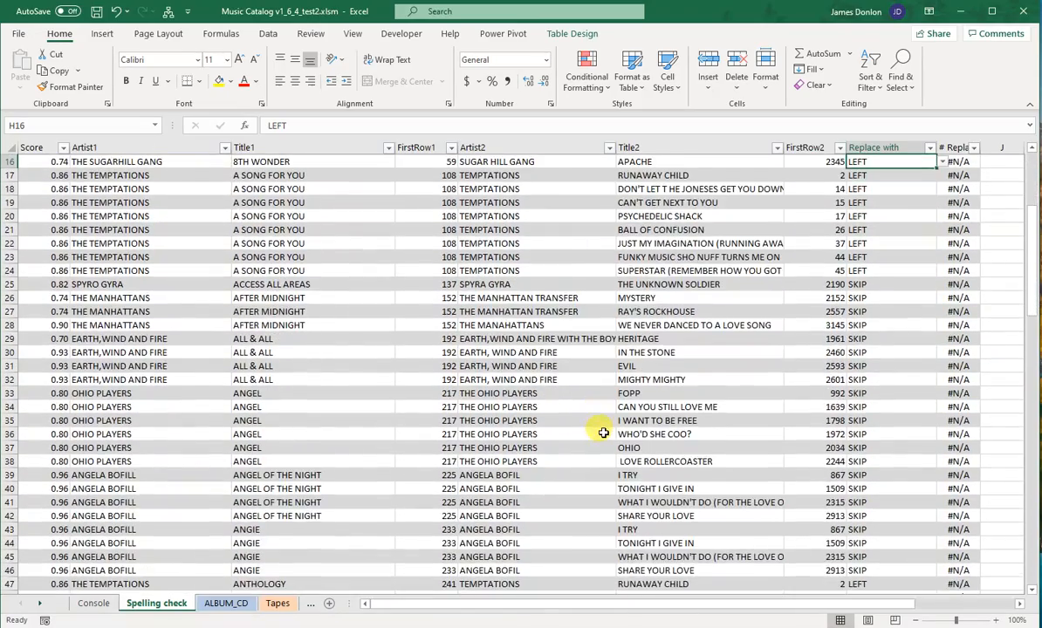
{"action": "scroll", "coordinate": [602, 434], "scroll_direction": "down", "scroll_amount": 2}
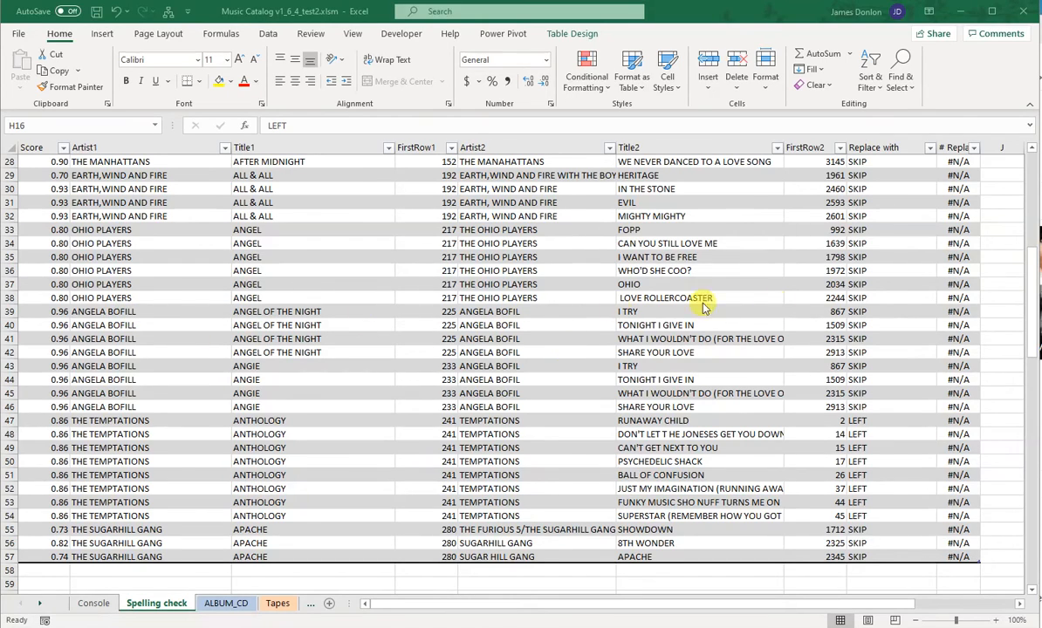
{"action": "left_click", "coordinate": [869, 311]}
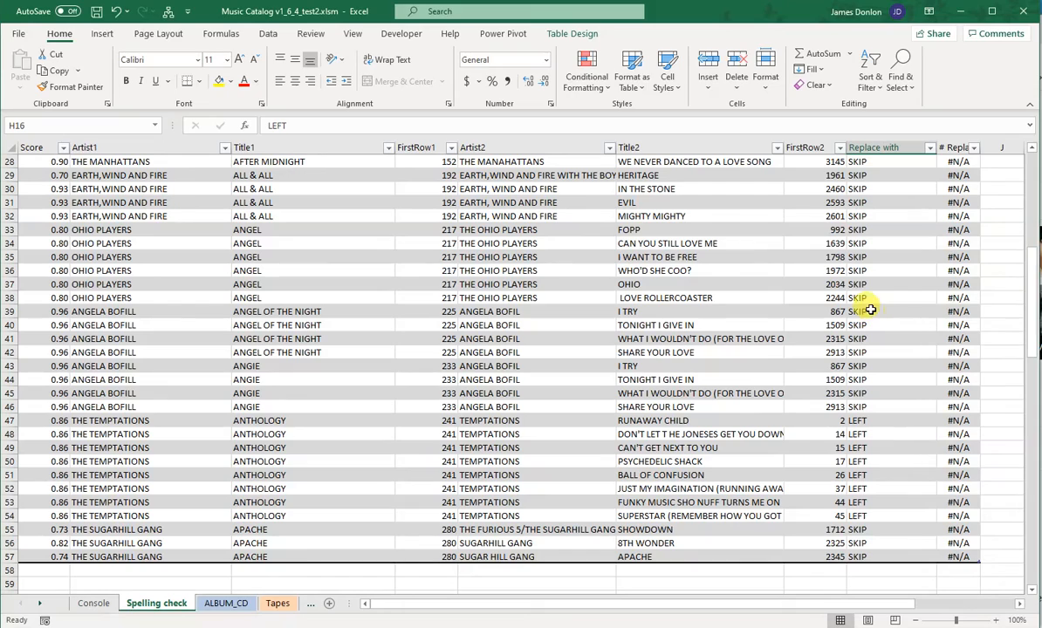
{"action": "left_click", "coordinate": [945, 315]}
{"action": "left_click", "coordinate": [902, 322]}
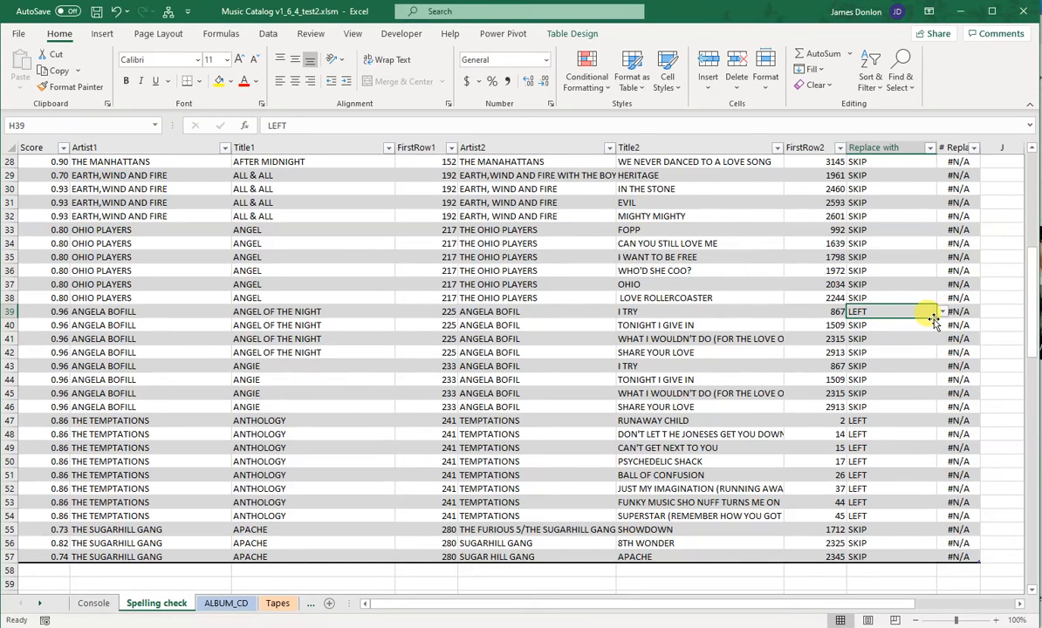
{"action": "left_click_drag", "start_coordinate": [936, 320], "coordinate": [920, 411]}
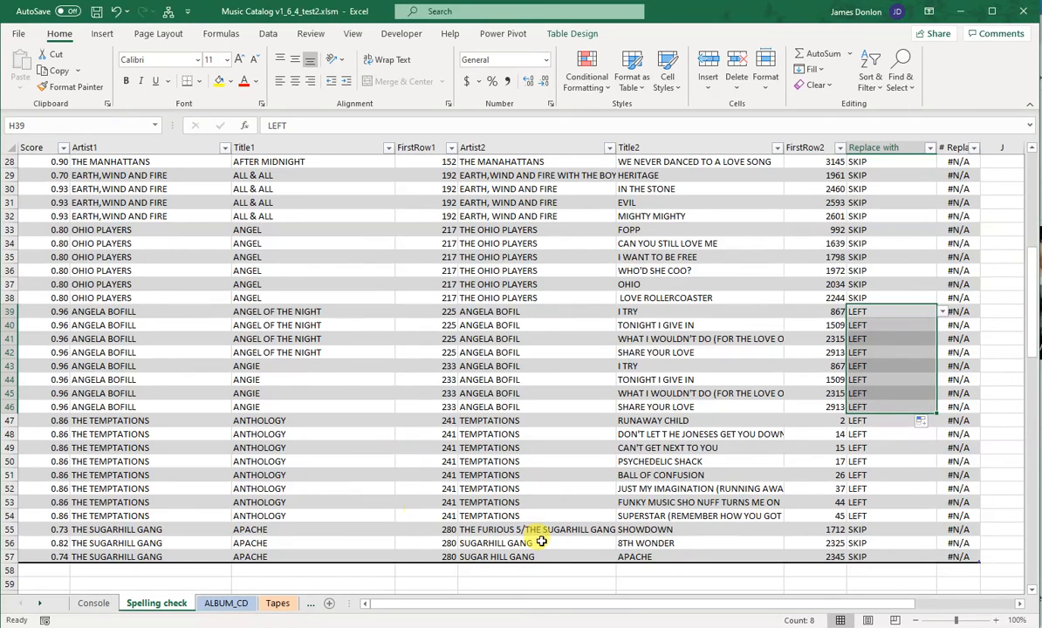
Step: Filter the Artist1 column of the results table to entries matching "sug"
{"action": "scroll", "coordinate": [122, 475], "scroll_direction": "up", "scroll_amount": 3}
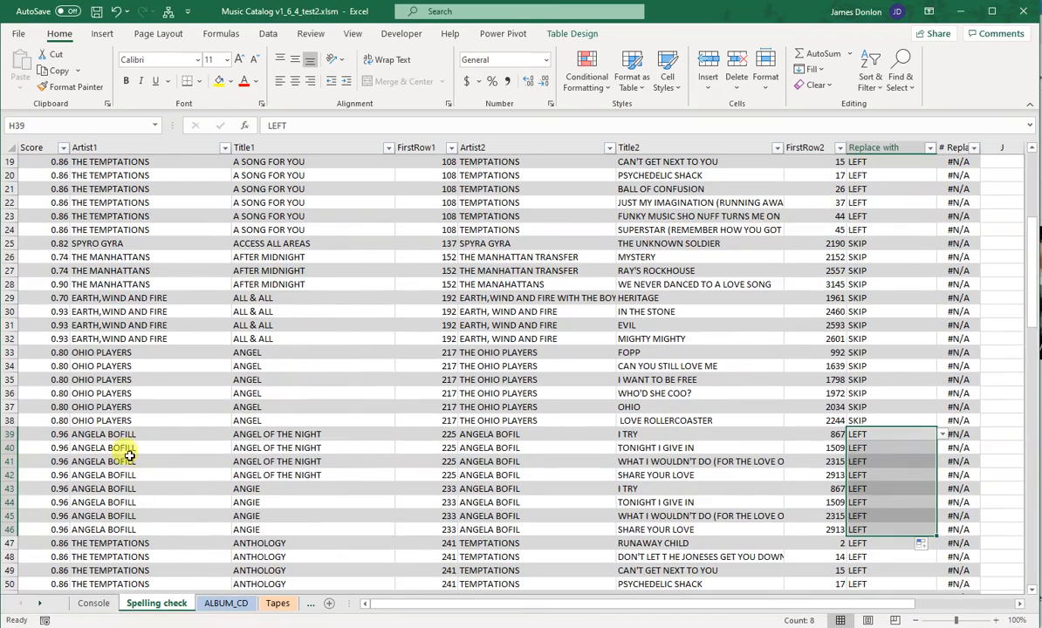
{"action": "scroll", "coordinate": [127, 358], "scroll_direction": "up", "scroll_amount": 5}
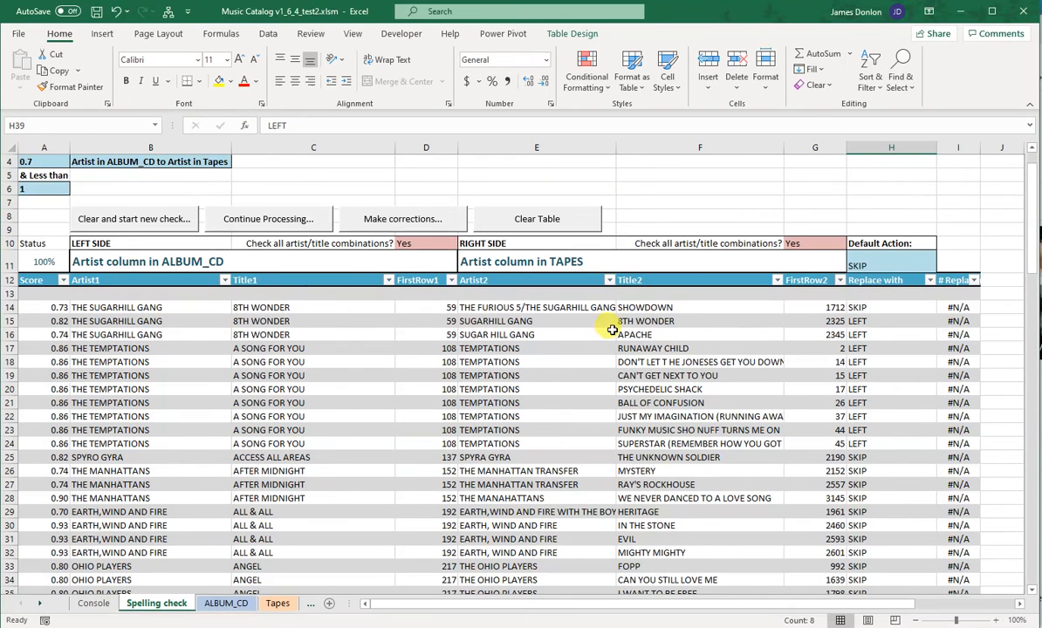
{"action": "left_click", "coordinate": [225, 280]}
{"action": "left_click", "coordinate": [153, 405]}
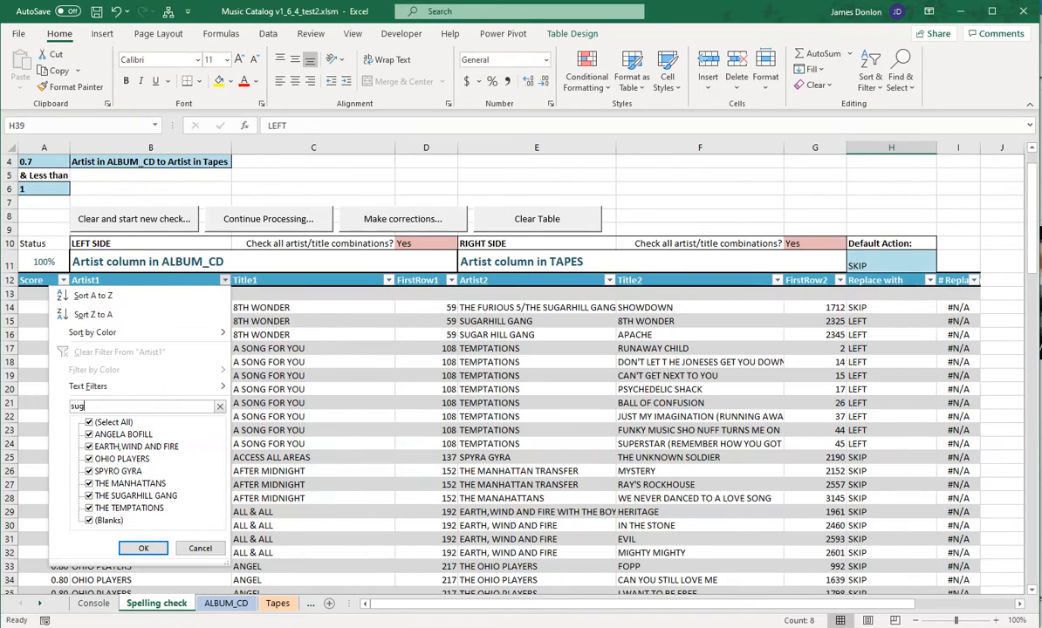
{"action": "type", "text": "sug"}
{"action": "key", "text": "Return"}
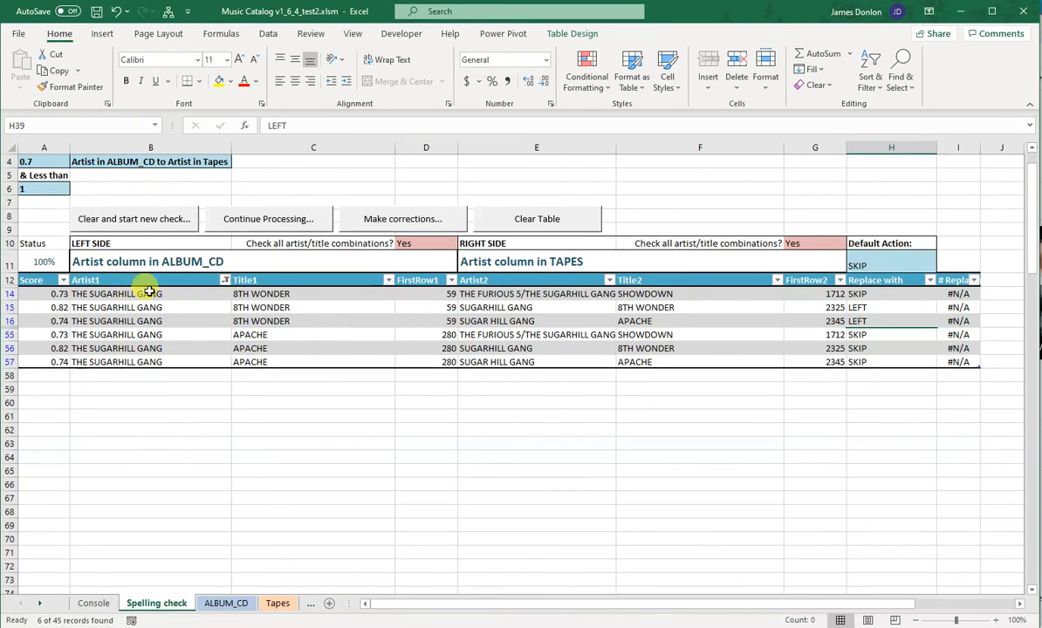
Step: Set "Replace with" to LEFT for the remaining filtered THE SUGARHILL GANG rows, and clear the Artist1 filter
{"action": "left_click", "coordinate": [917, 321]}
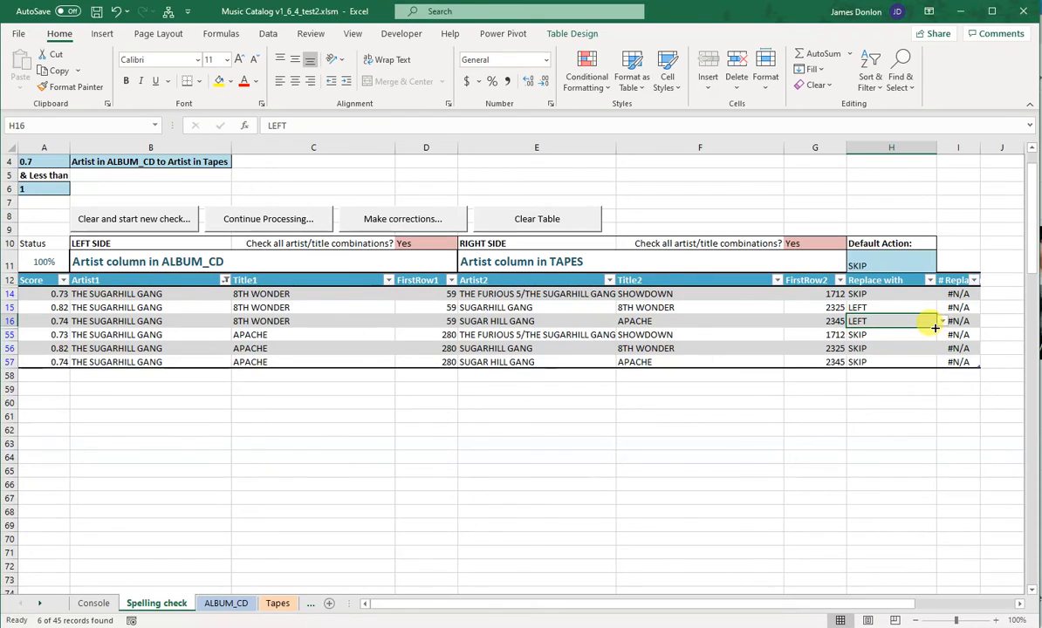
{"action": "left_click_drag", "start_coordinate": [935, 327], "coordinate": [923, 361]}
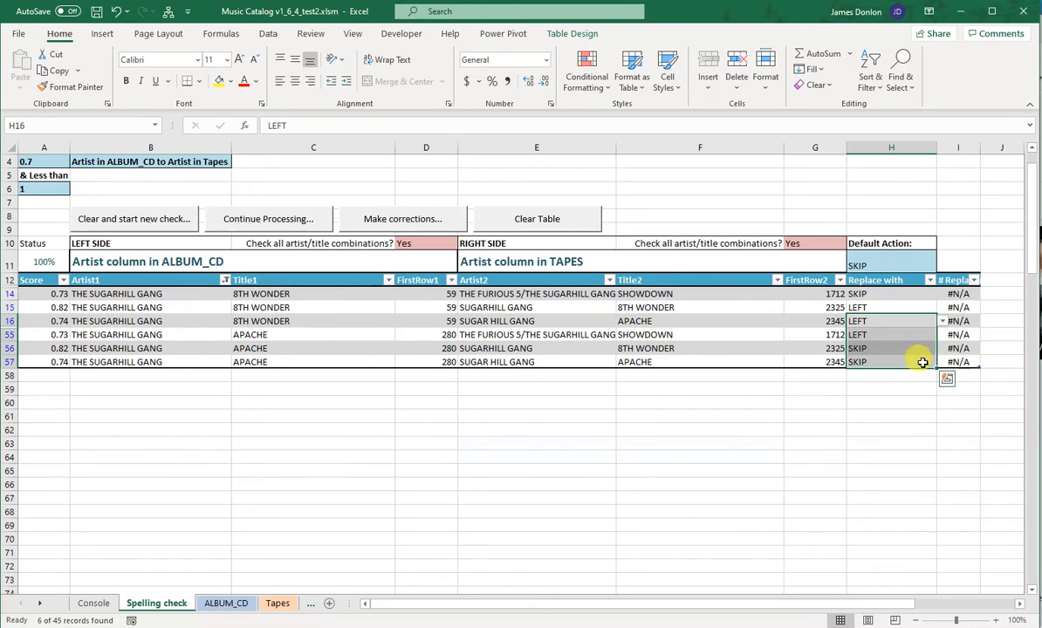
{"action": "left_click", "coordinate": [908, 307]}
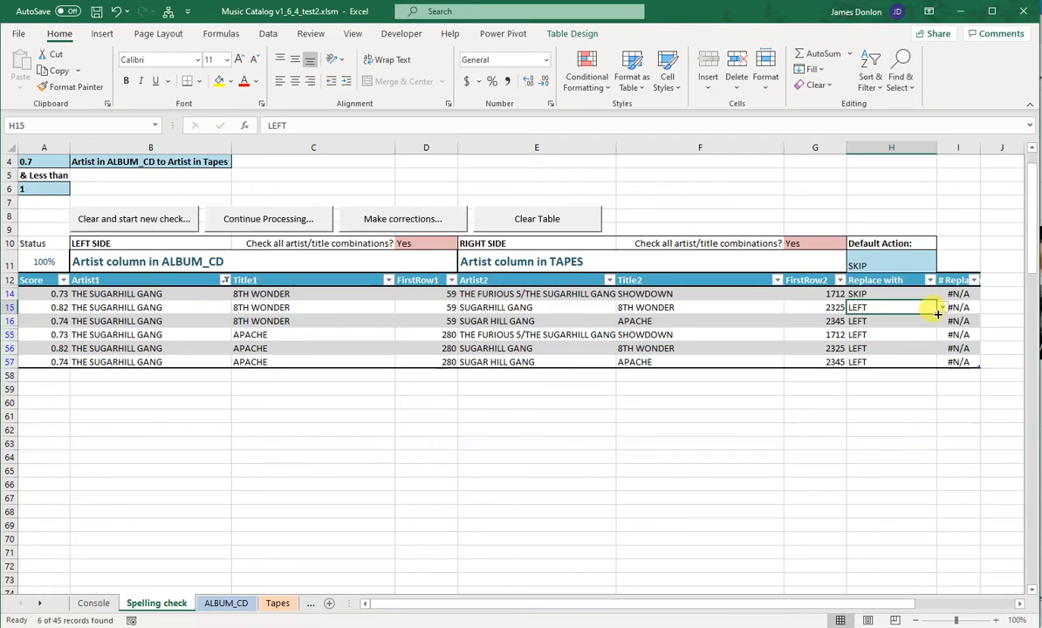
{"action": "mouse_move", "coordinate": [937, 314]}
{"action": "left_mouse_down"}
{"action": "mouse_move", "coordinate": [928, 283]}
{"action": "mouse_move", "coordinate": [930, 293]}
{"action": "left_mouse_up"}
{"action": "left_click", "coordinate": [903, 360]}
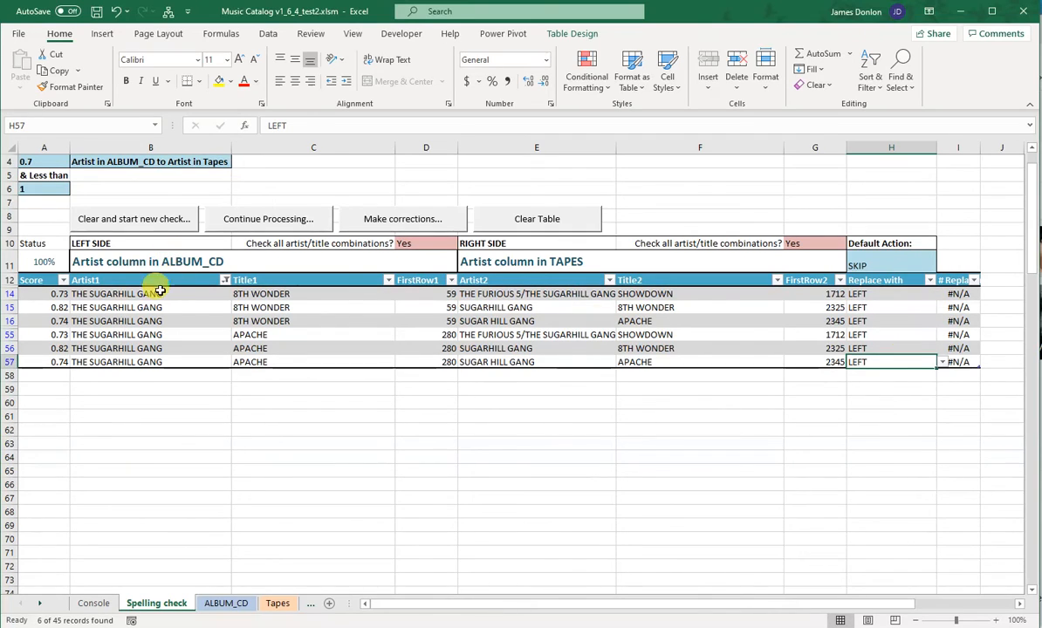
{"action": "left_click", "coordinate": [225, 279]}
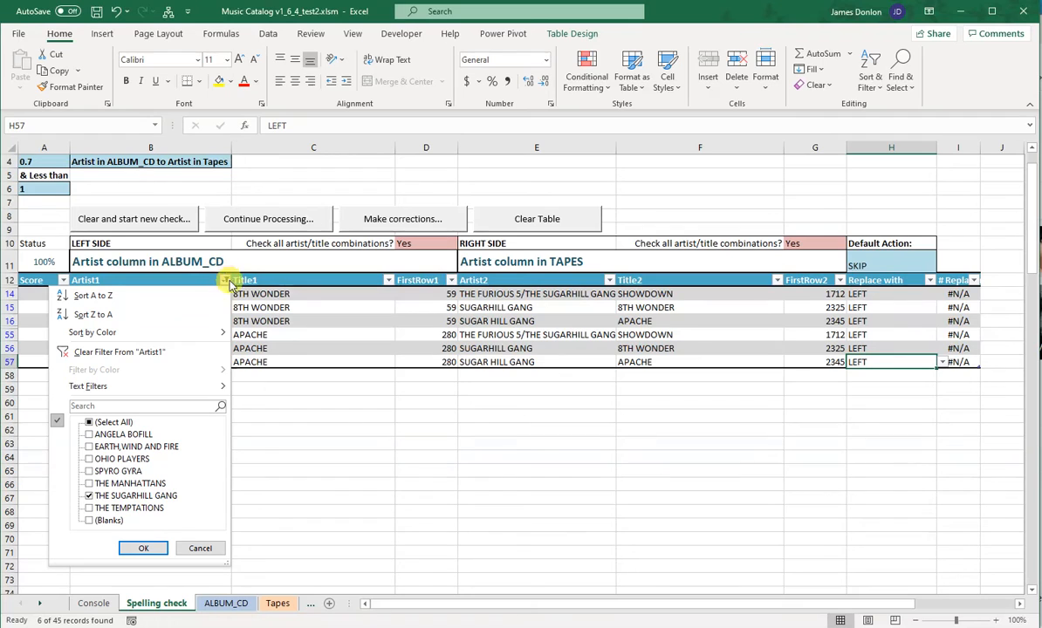
{"action": "left_click", "coordinate": [101, 353]}
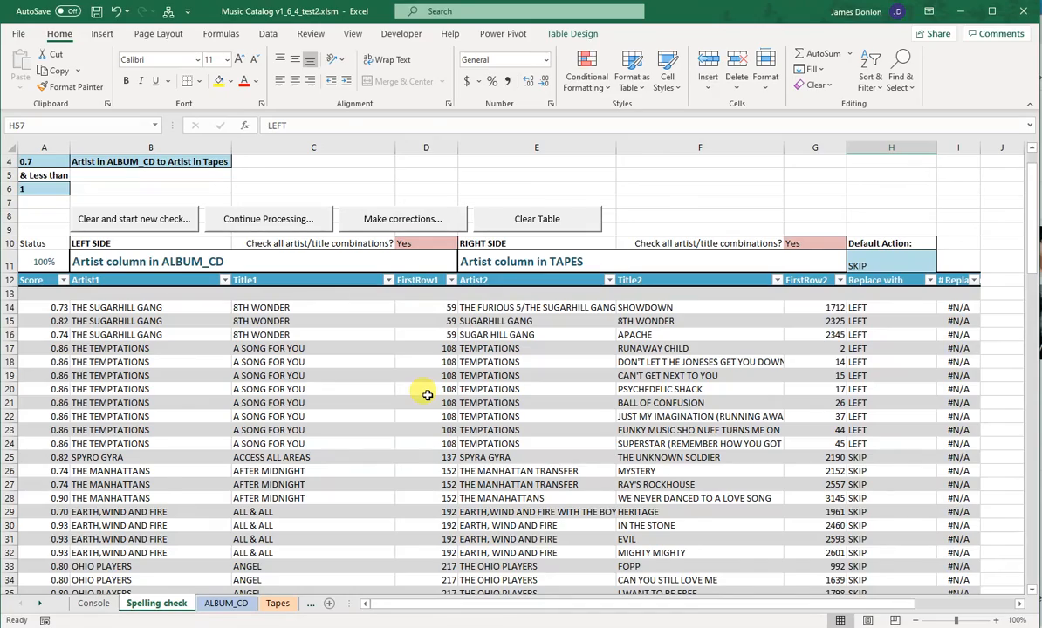
Step: Look over the replacement choices in the full table and make the corrections
{"action": "scroll", "coordinate": [427, 395], "scroll_direction": "down", "scroll_amount": 3}
{"action": "scroll", "coordinate": [427, 395], "scroll_direction": "down", "scroll_amount": 3}
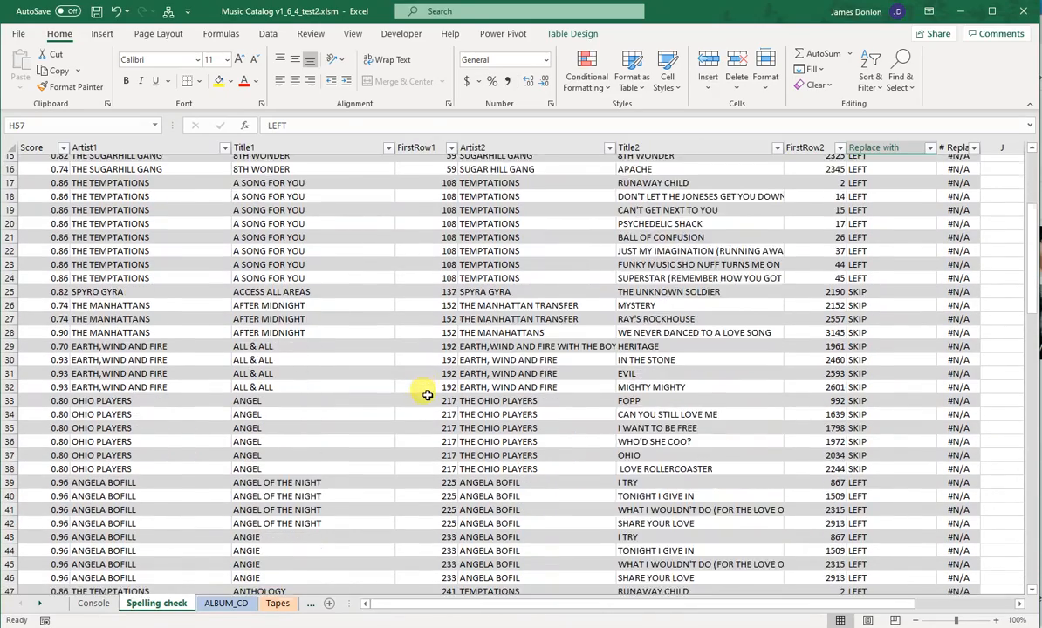
{"action": "scroll", "coordinate": [427, 395], "scroll_direction": "up", "scroll_amount": 6}
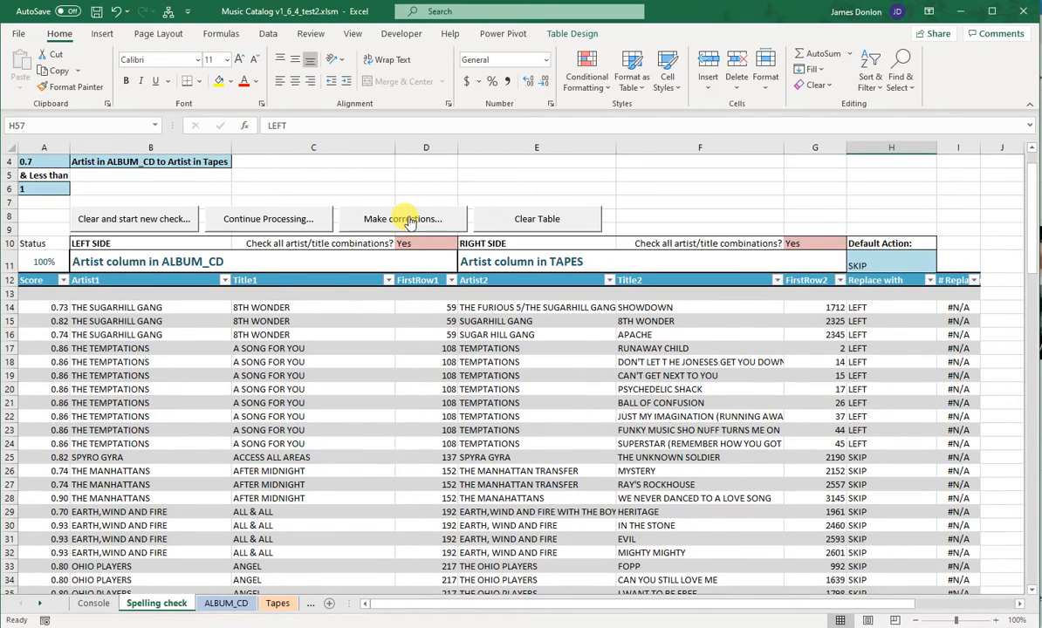
{"action": "left_click", "coordinate": [410, 220]}
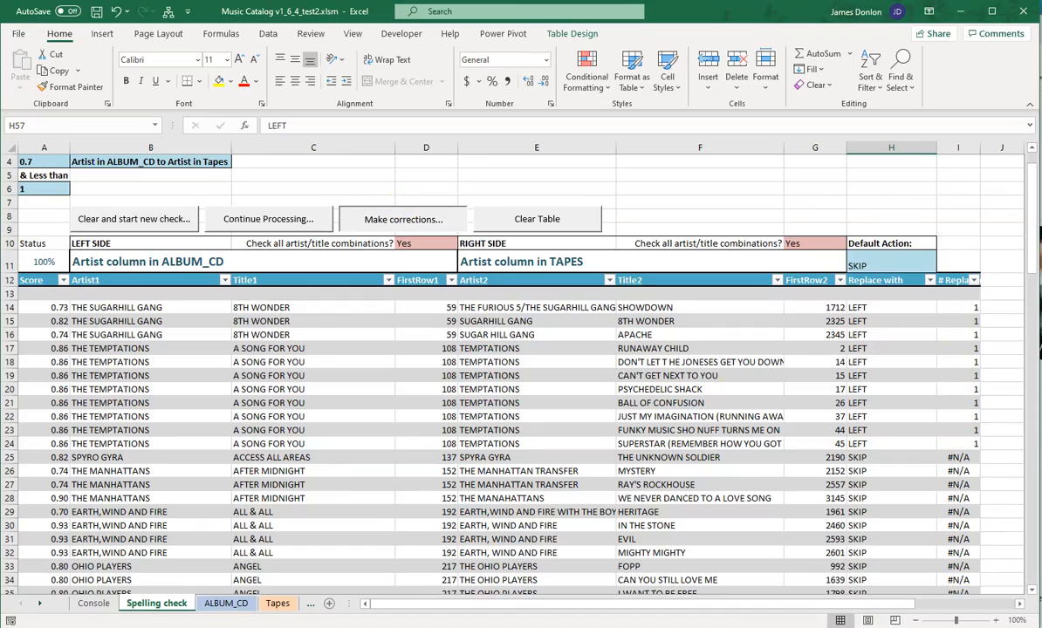
Step: Review the replacement counts for the corrected rows and run the corrections again
{"action": "scroll", "coordinate": [960, 471], "scroll_direction": "down", "scroll_amount": 4}
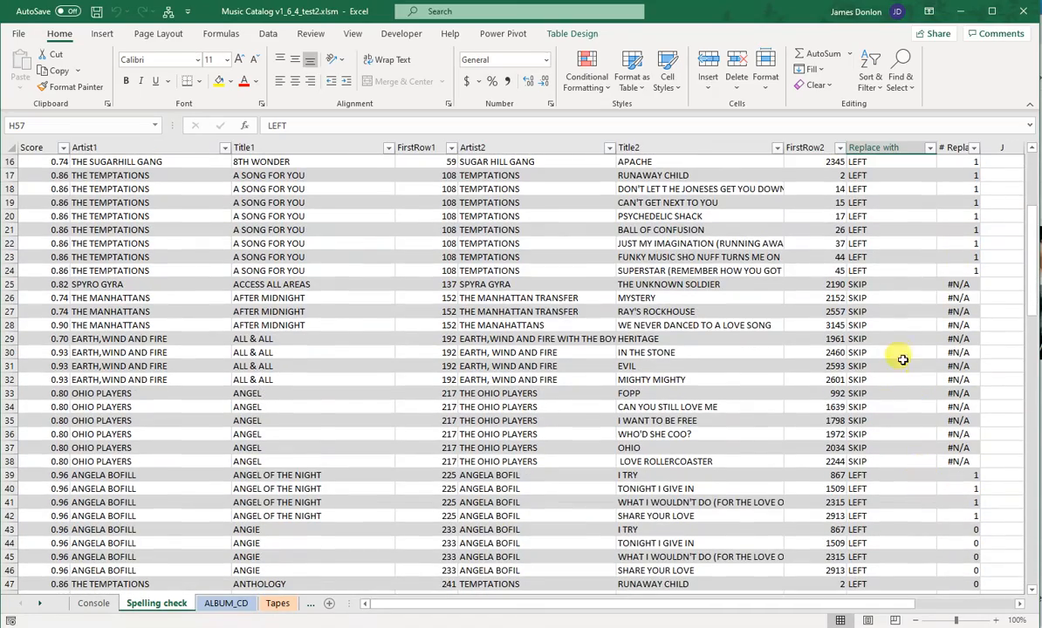
{"action": "scroll", "coordinate": [917, 410], "scroll_direction": "down", "scroll_amount": 4}
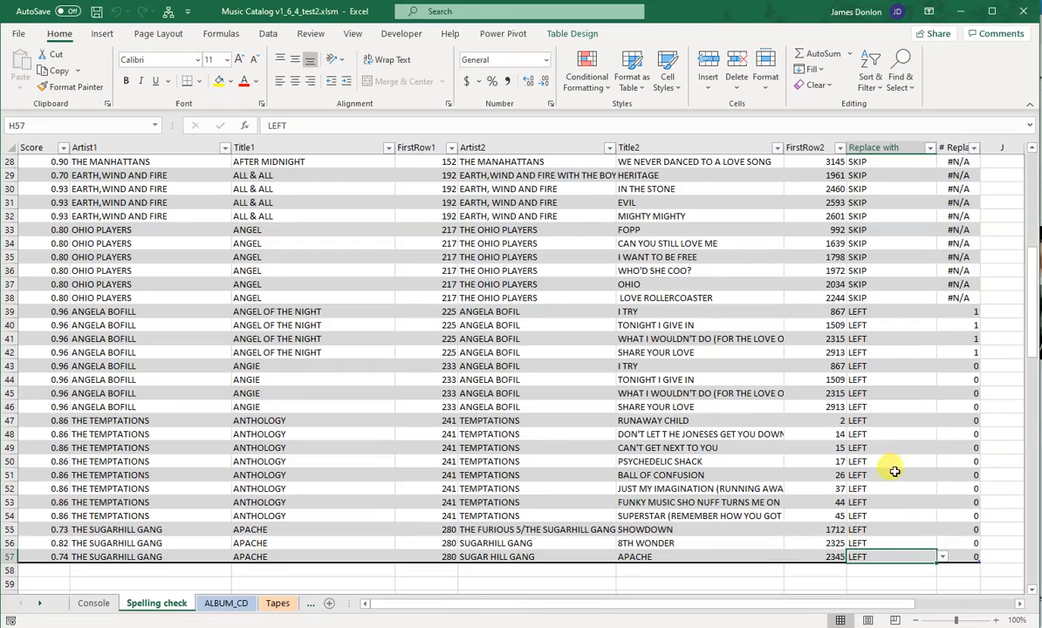
{"action": "scroll", "coordinate": [912, 447], "scroll_direction": "up", "scroll_amount": 6}
{"action": "scroll", "coordinate": [947, 460], "scroll_direction": "down", "scroll_amount": 5}
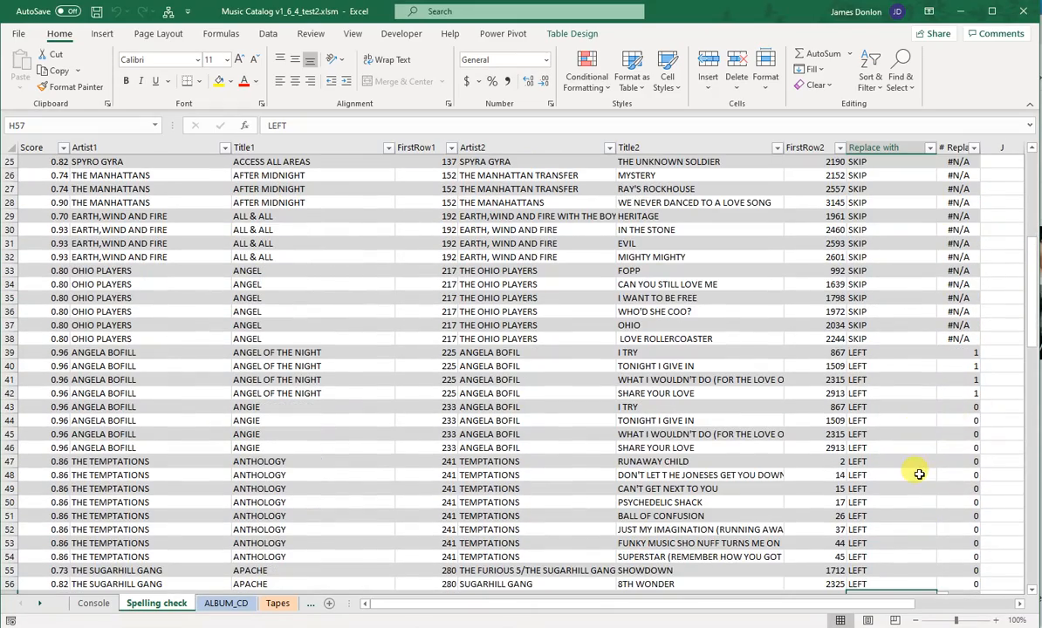
{"action": "scroll", "coordinate": [919, 474], "scroll_direction": "up", "scroll_amount": 7}
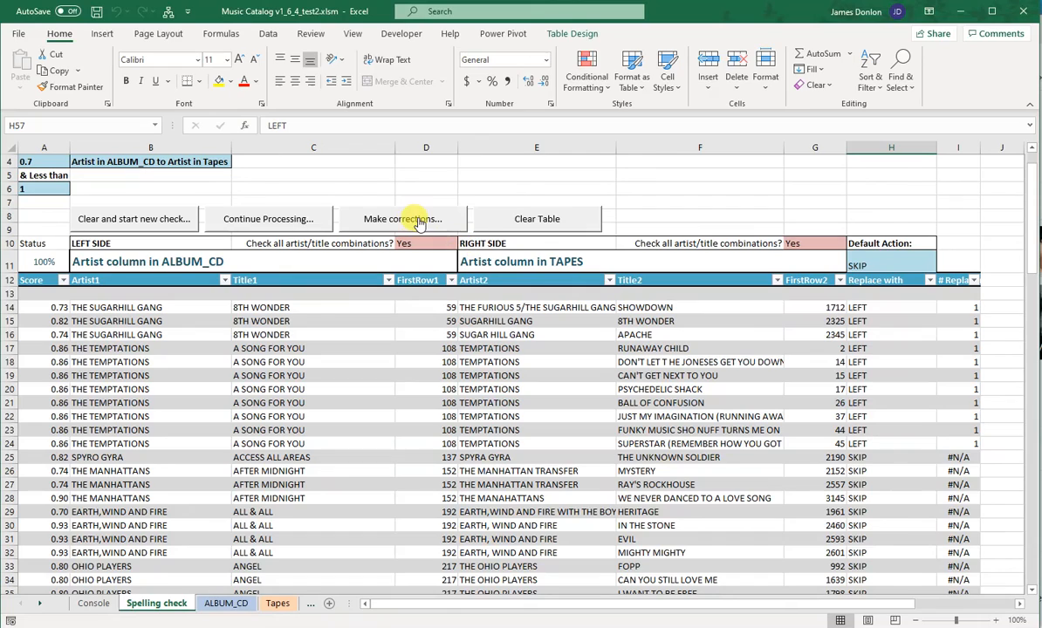
{"action": "scroll", "coordinate": [705, 439], "scroll_direction": "down", "scroll_amount": 3}
{"action": "scroll", "coordinate": [755, 484], "scroll_direction": "up", "scroll_amount": 4}
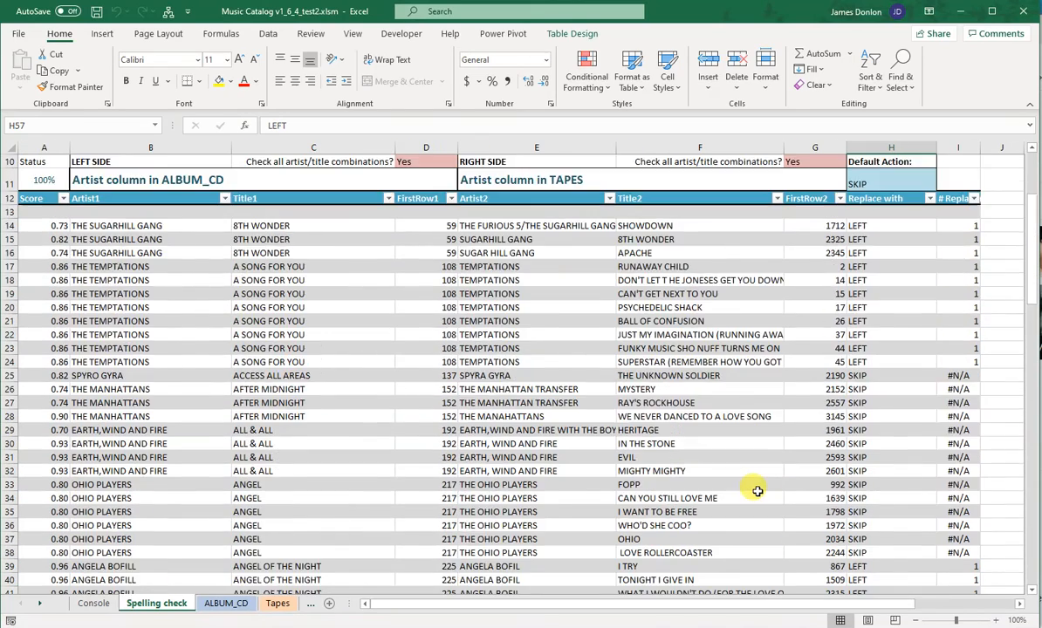
{"action": "left_click", "coordinate": [403, 266]}
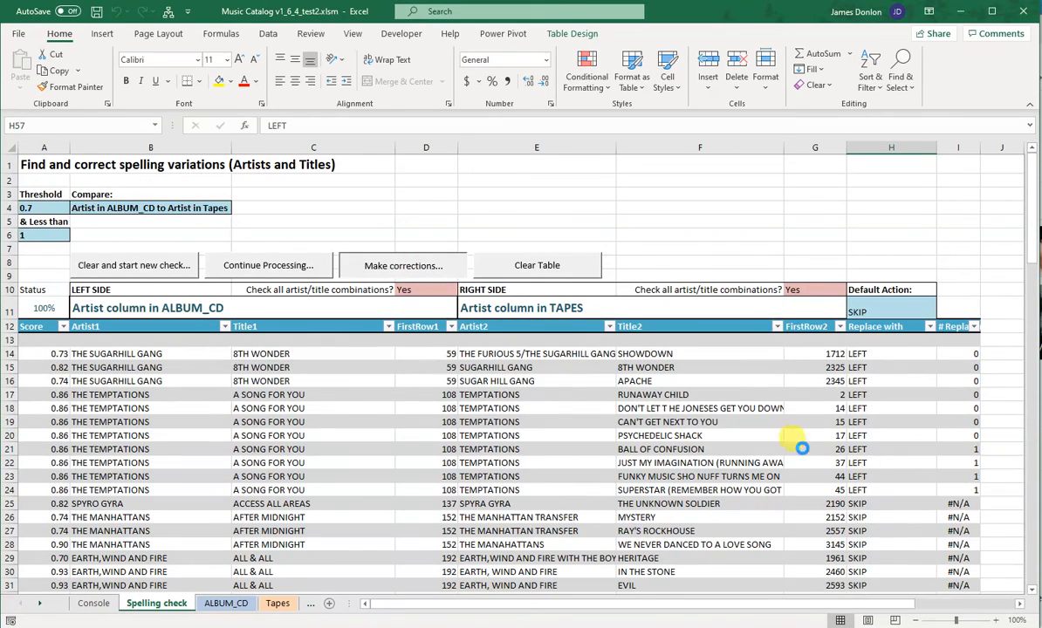